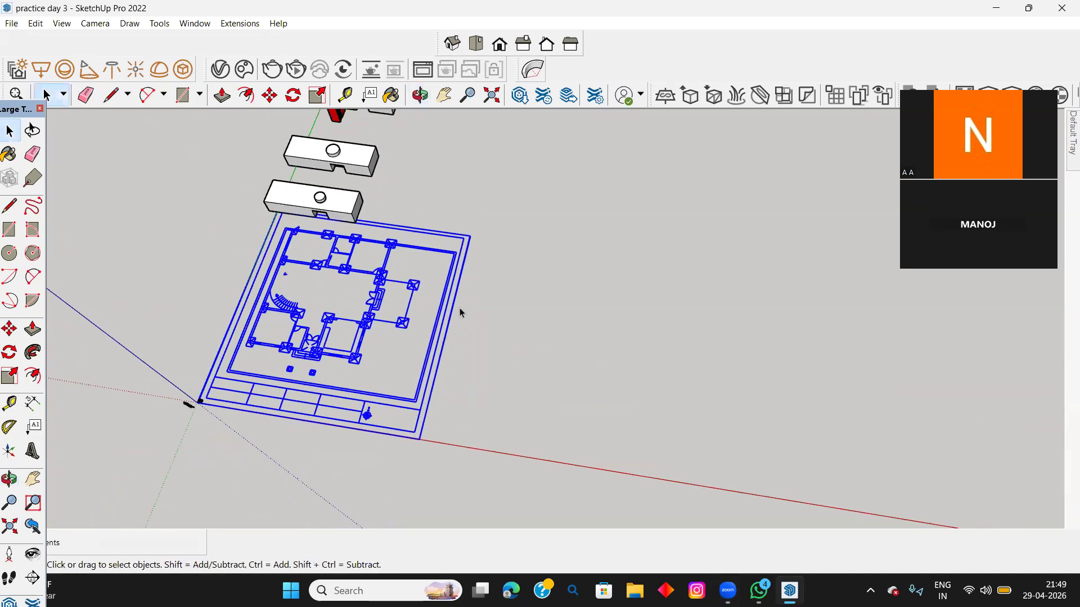
# Step: Delete the selected plan drawing at the origin and locate the house floor plan placed far out along the red axis
pyautogui.moveTo(460, 308); pyautogui.dragTo(326, 382, button='middle')
pyautogui.scroll(-1, 339, 371)
pyautogui.keyDown('shift'); pyautogui.moveTo(701, 384); pyautogui.dragTo(448, 387, button='middle'); pyautogui.keyUp('shift')
pyautogui.scroll(-1, 619, 305)
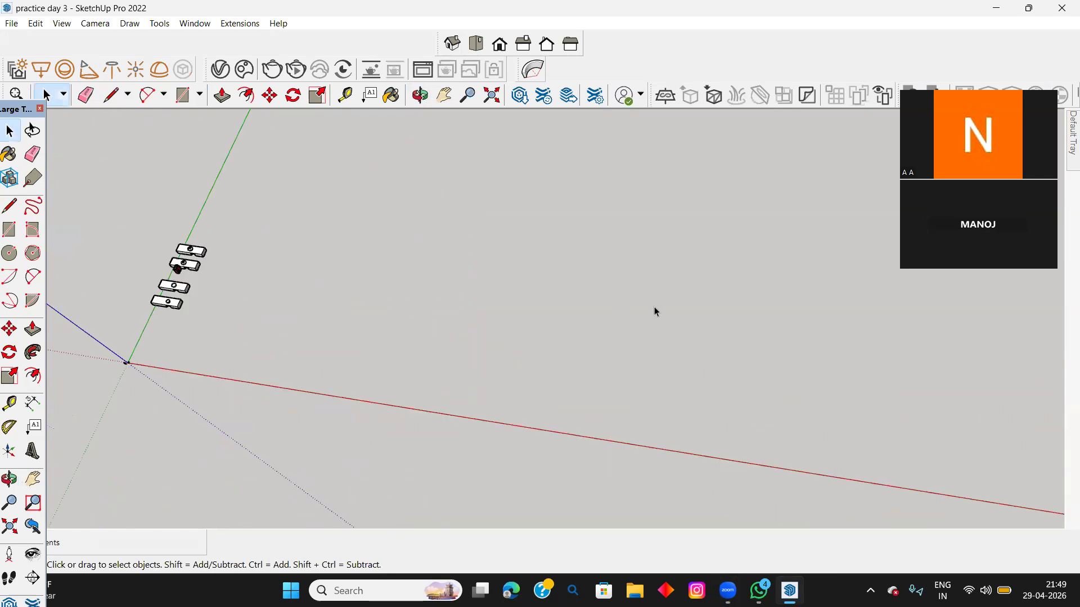
pyautogui.keyDown('shift'); pyautogui.moveTo(655, 340); pyautogui.dragTo(308, 353, button='middle'); pyautogui.keyUp('shift')
pyautogui.scroll(-3, 612, 301)
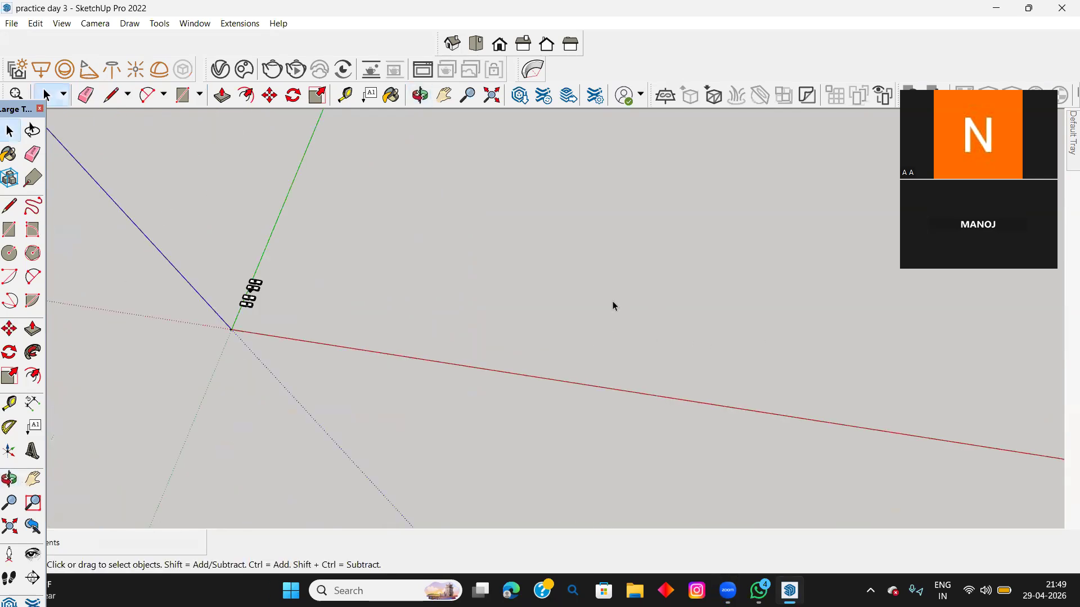
pyautogui.keyDown('shift'); pyautogui.moveTo(612, 302); pyautogui.dragTo(733, 340, button='middle'); pyautogui.keyUp('shift')
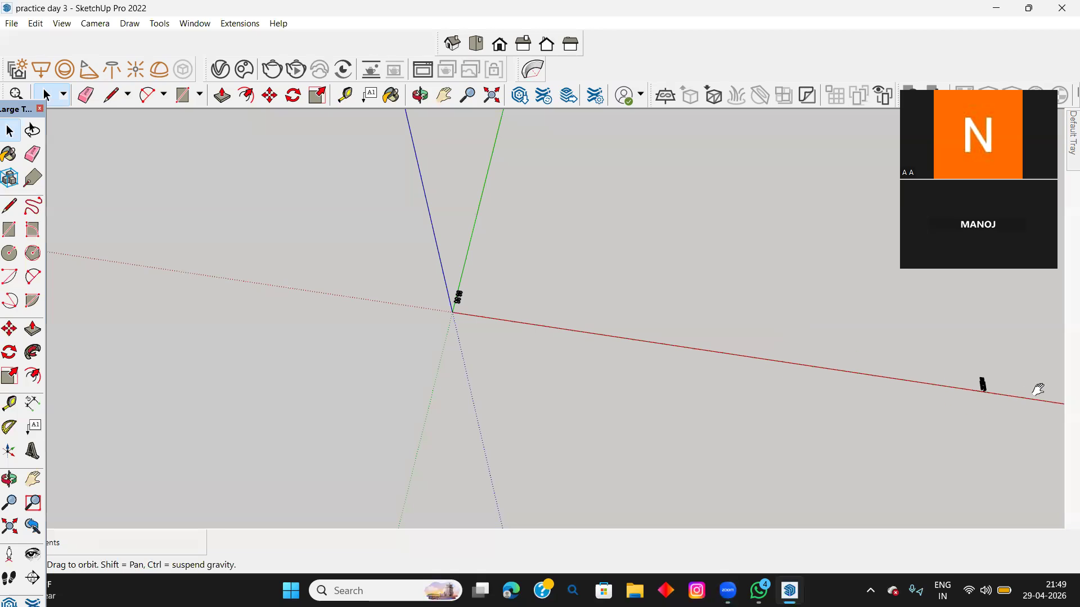
pyautogui.keyDown('shift'); pyautogui.moveTo(1008, 400); pyautogui.dragTo(646, 378, button='middle'); pyautogui.keyUp('shift')
pyautogui.scroll(2, 838, 397)
pyautogui.scroll(2, 407, 326)
pyautogui.scroll(3, 579, 375)
pyautogui.scroll(2, 553, 350)
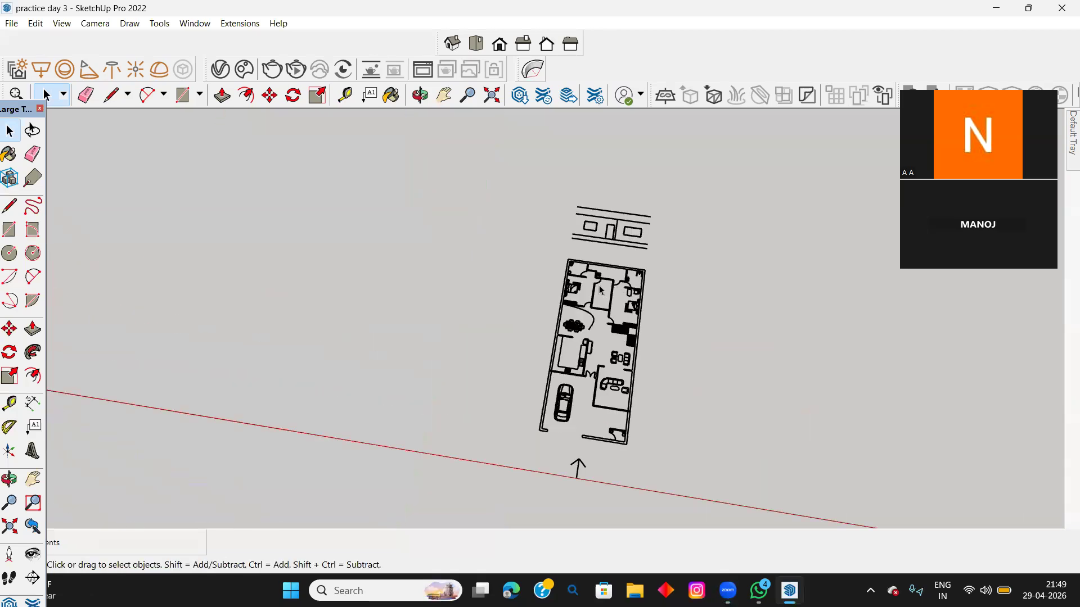
# Step: Move the house floor plan from its lower-left corner onto the model origin
pyautogui.click(602, 283)
pyautogui.scroll(-2, 601, 283)
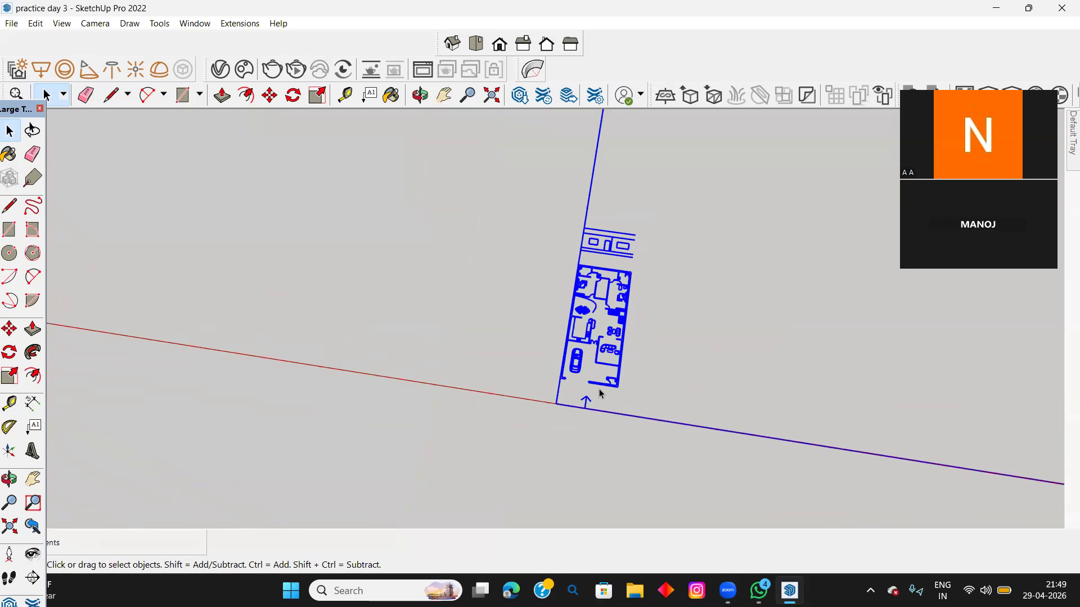
pyautogui.press('m')
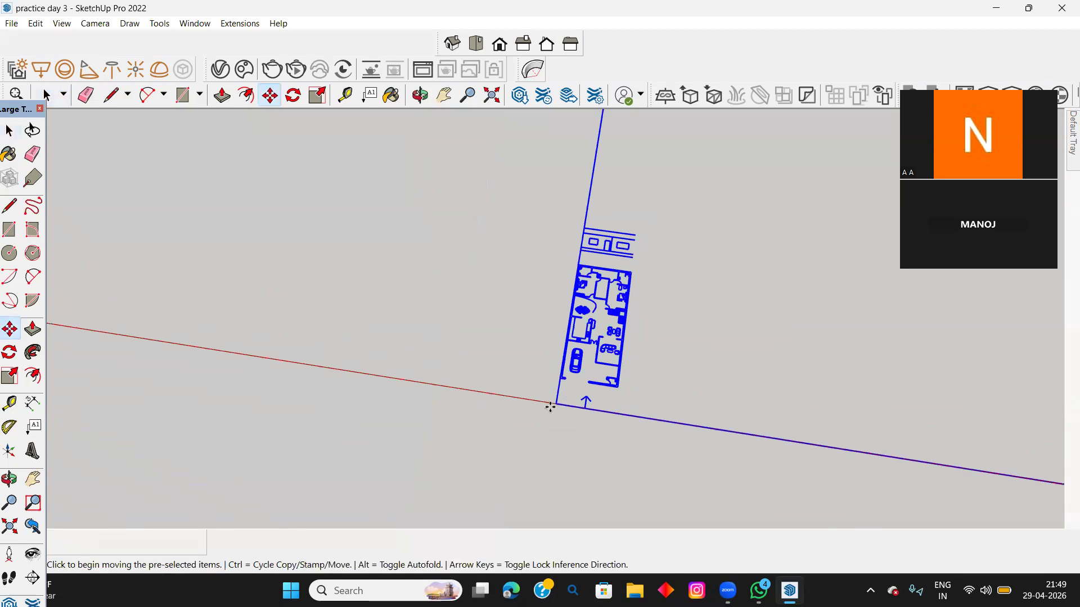
pyautogui.click(555, 403)
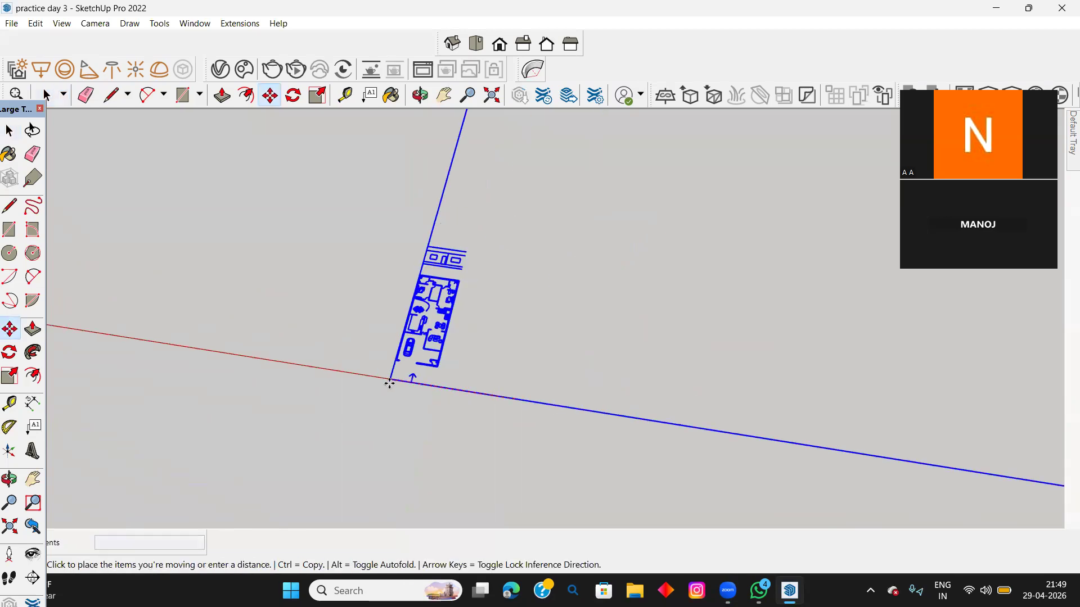
pyautogui.moveTo(226, 341)
pyautogui.mouseDown(button='middle')
pyautogui.moveTo(545, 366)
pyautogui.moveTo(861, 373)
pyautogui.moveTo(113, 227)
pyautogui.moveTo(462, 297)
pyautogui.moveTo(1068, 287)
pyautogui.mouseUp(button='middle')
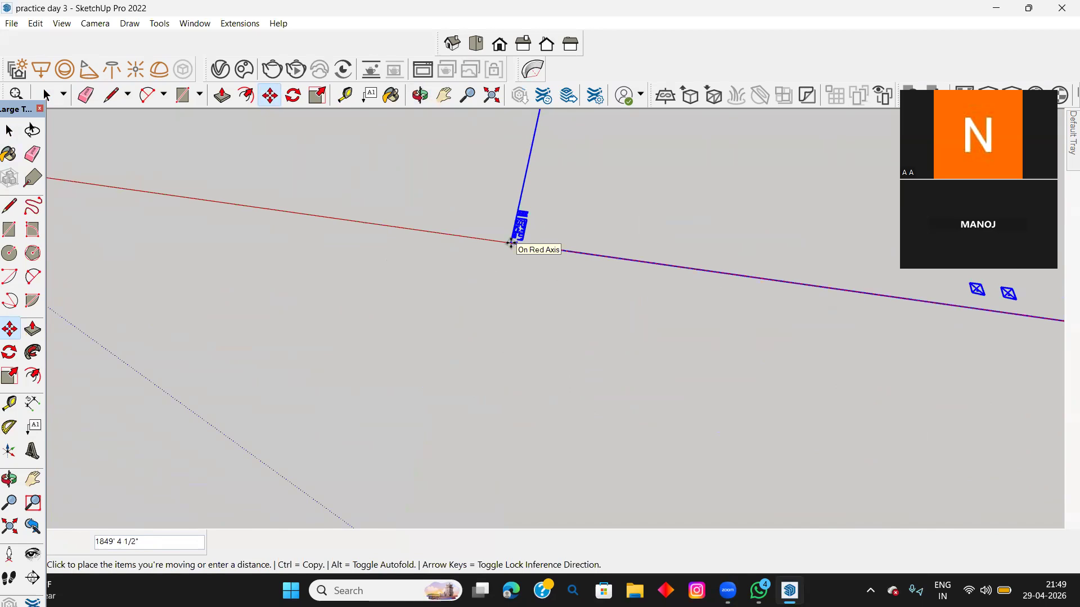
pyautogui.scroll(-5, 416, 219)
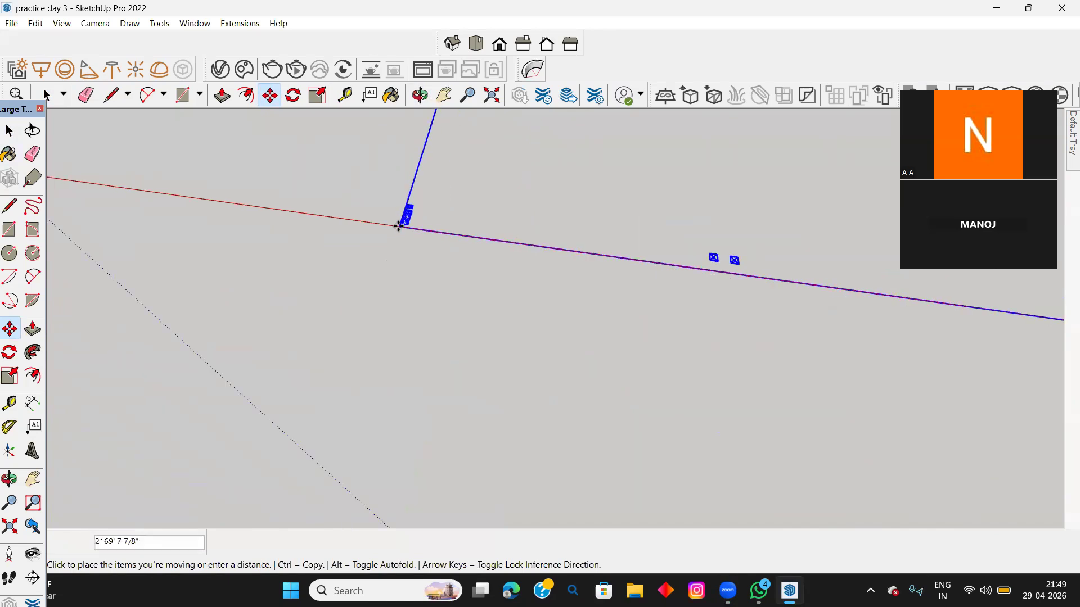
pyautogui.scroll(-1, 364, 220)
pyautogui.scroll(4, 211, 206)
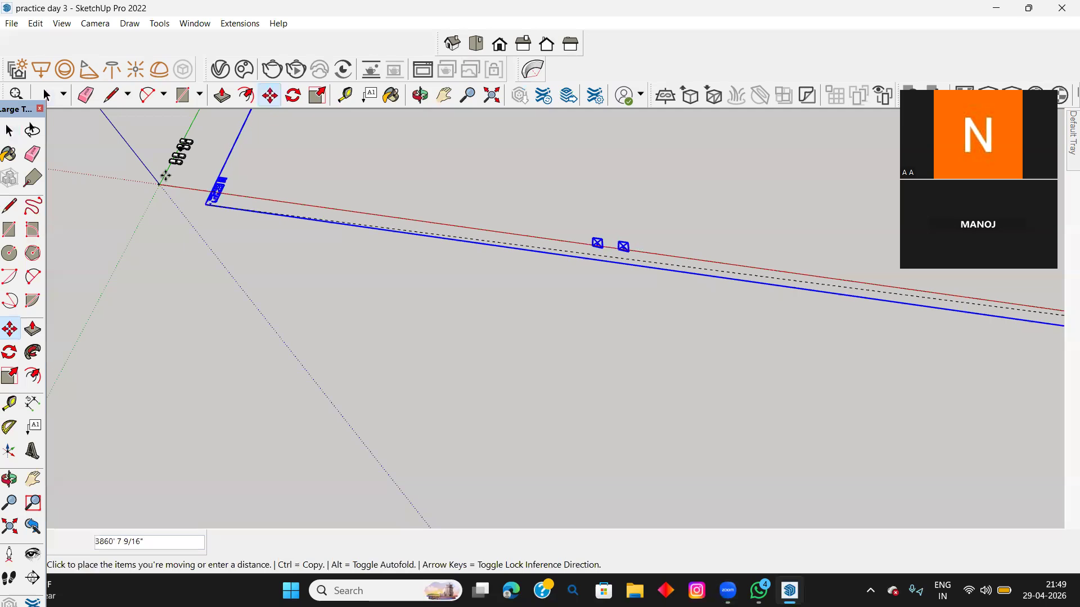
pyautogui.scroll(3, 182, 185)
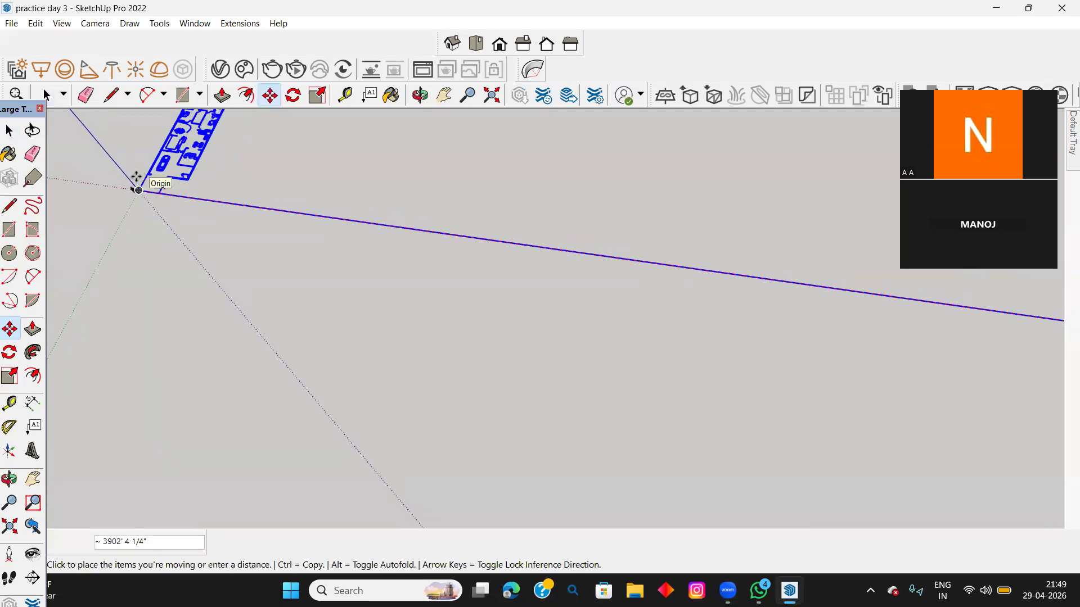
pyautogui.moveTo(140, 179); pyautogui.dragTo(162, 181, button='middle')
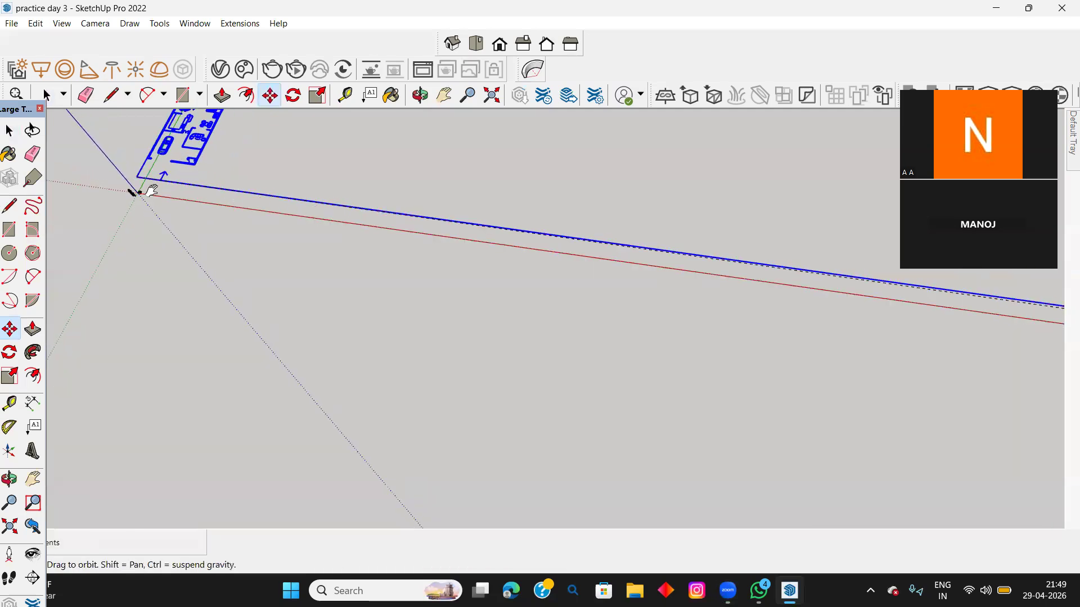
pyautogui.scroll(3, 145, 187)
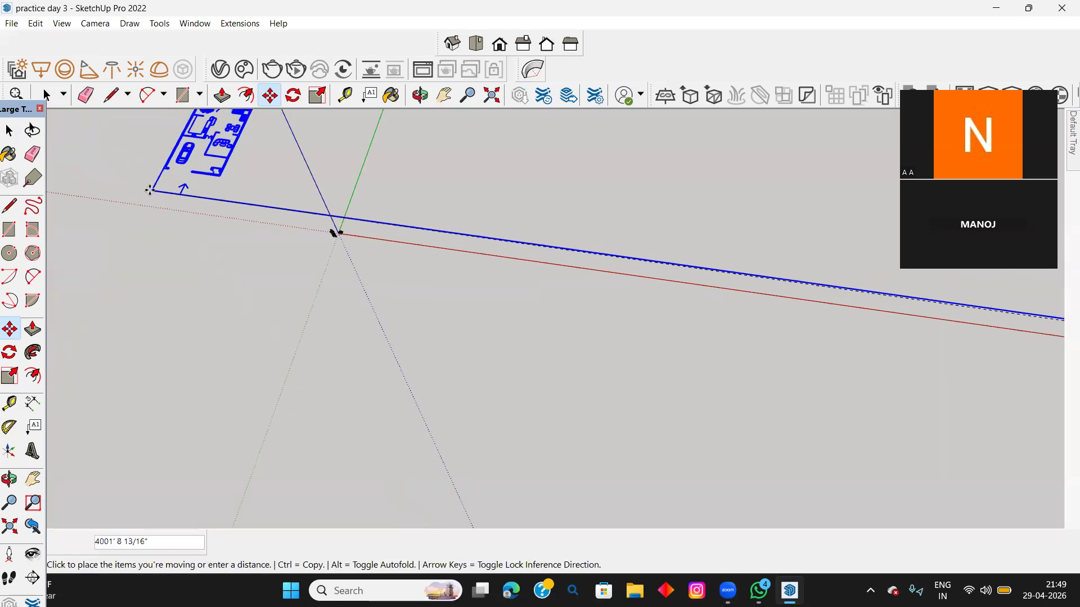
pyautogui.scroll(5, 422, 253)
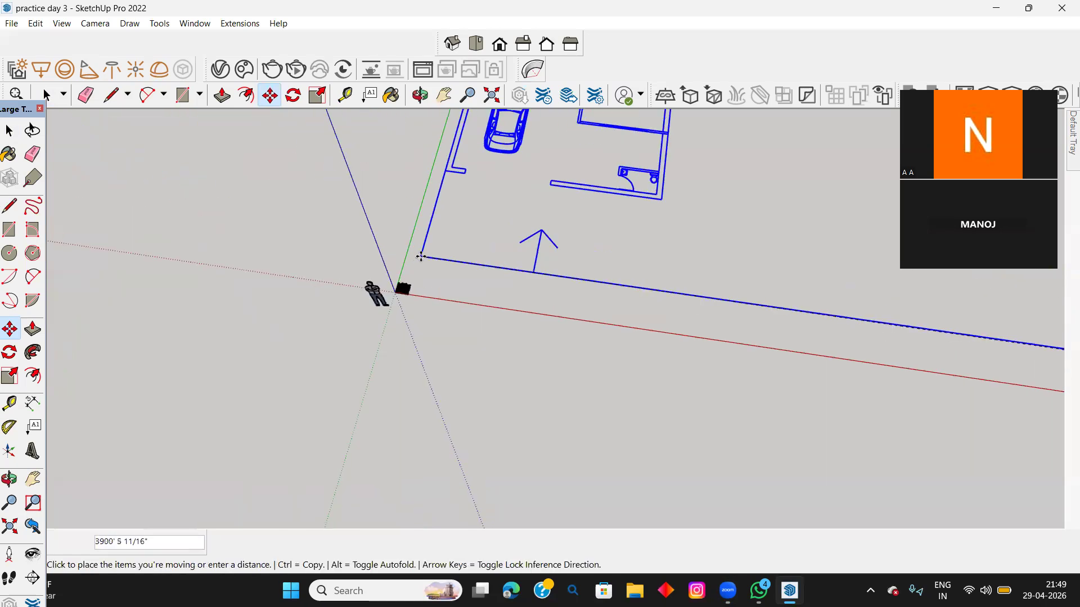
pyautogui.scroll(2, 413, 298)
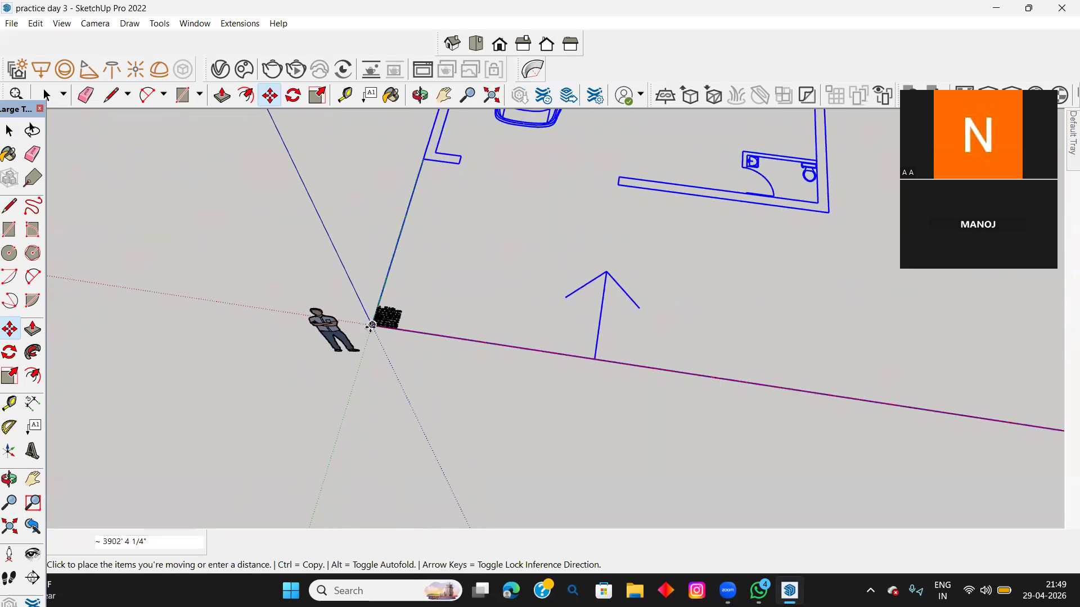
pyautogui.click(372, 325)
pyautogui.press('space')
# Step: Delete the small cluster of dark symbols beside the origin
pyautogui.scroll(5, 411, 308)
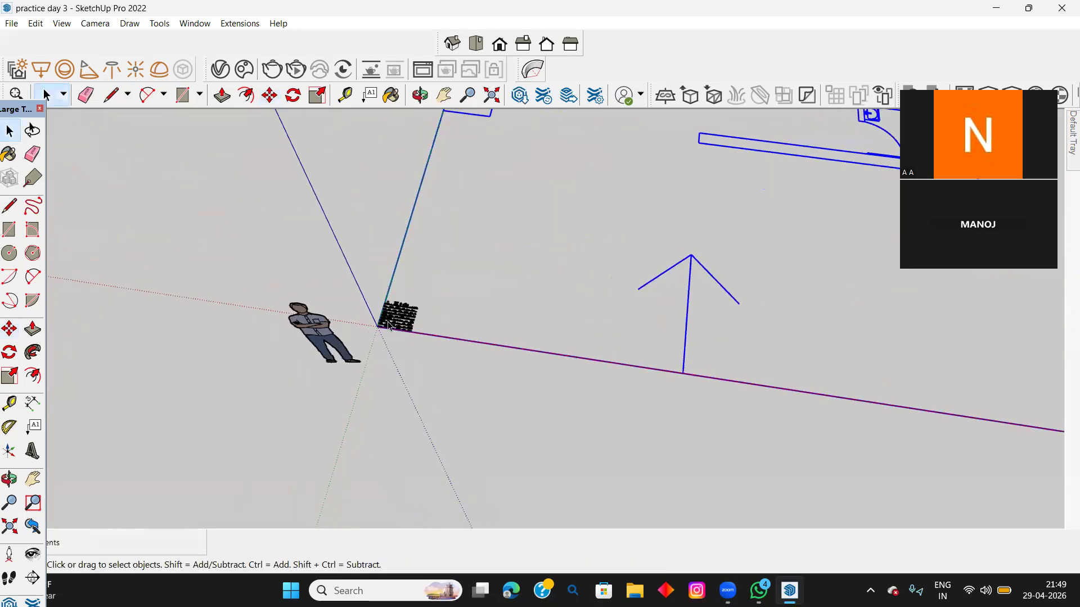
pyautogui.scroll(1, 408, 313)
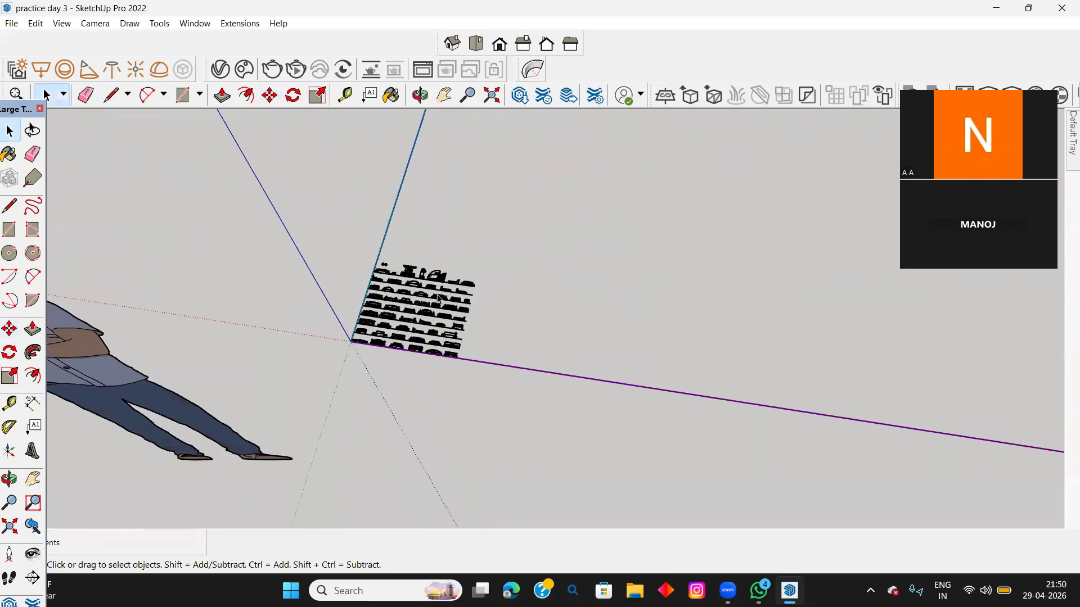
pyautogui.click(439, 300)
pyautogui.press('Delete')
pyautogui.scroll(-7, 437, 297)
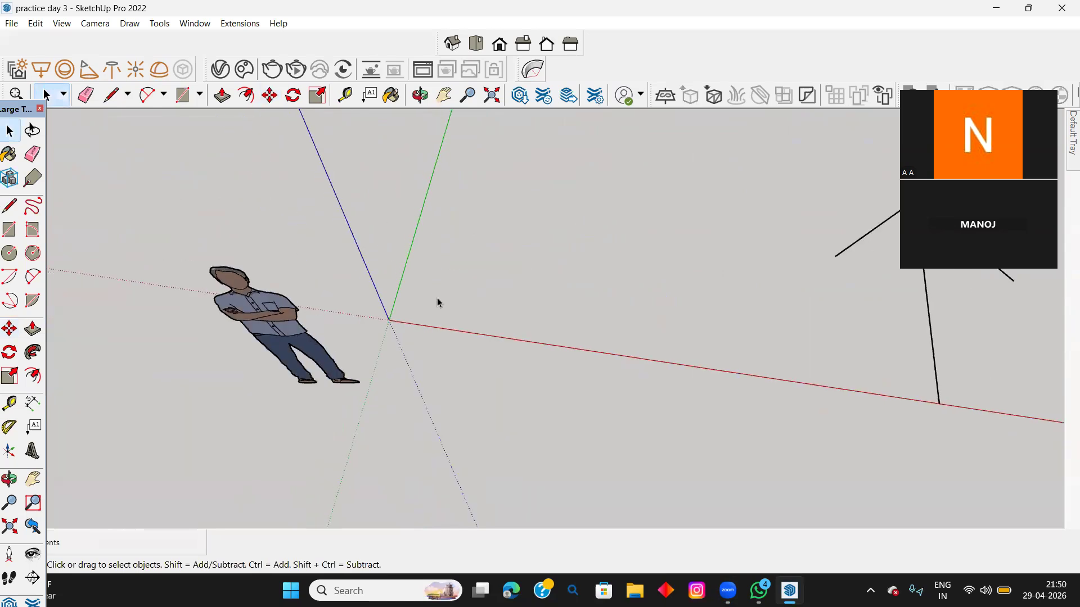
# Step: Select the relocated floor plan and examine its rooms, staircase and position relative to the axes
pyautogui.scroll(-3, 437, 296)
pyautogui.moveTo(687, 272); pyautogui.dragTo(498, 270, button='middle')
pyautogui.click(513, 192)
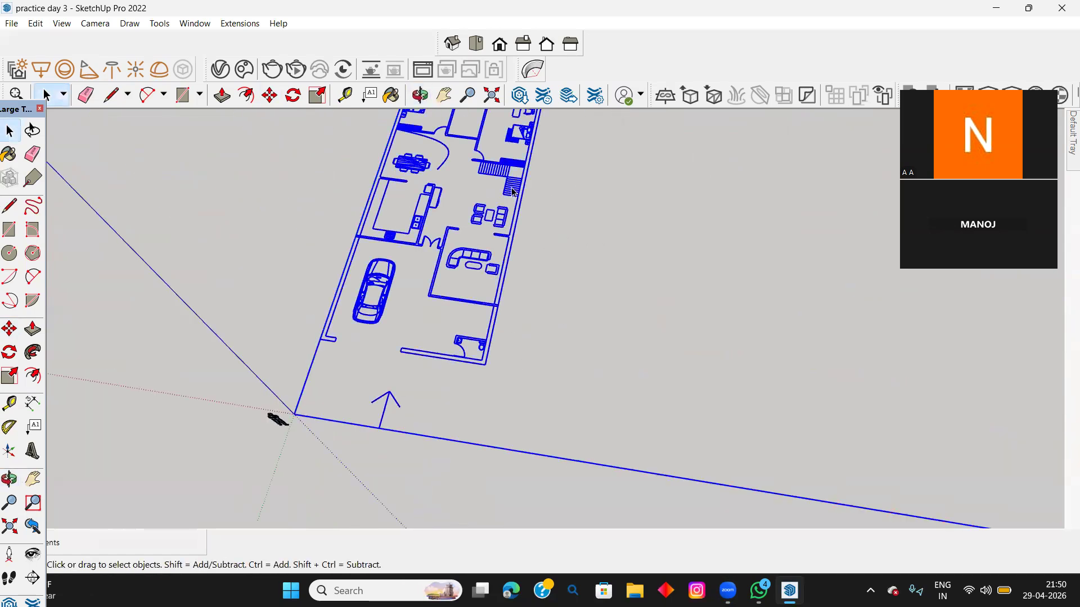
pyautogui.scroll(2, 506, 183)
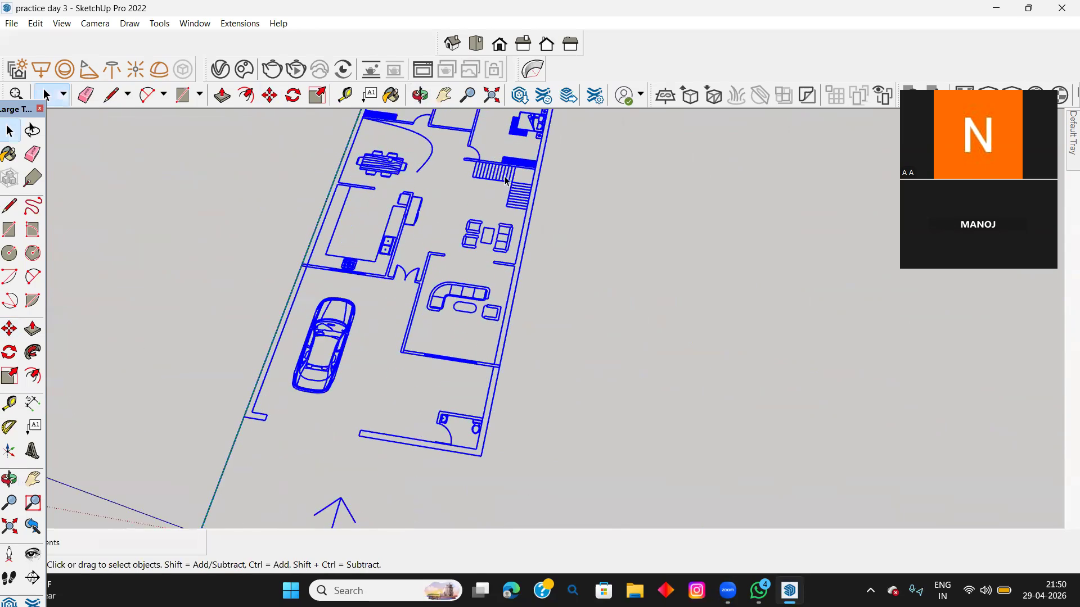
pyautogui.scroll(-5, 506, 181)
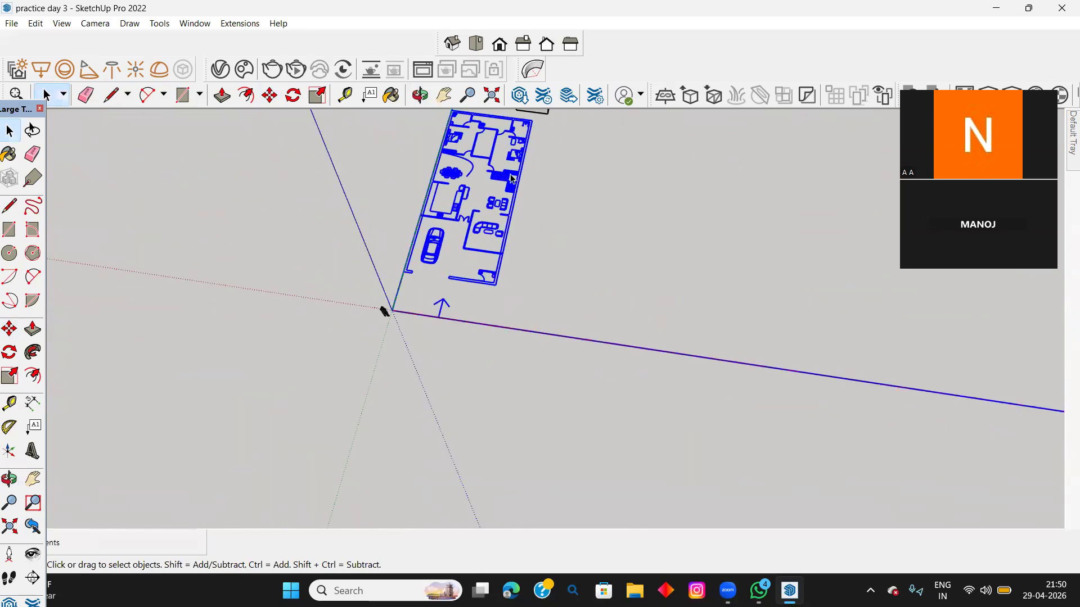
pyautogui.scroll(1, 513, 179)
pyautogui.moveTo(612, 169); pyautogui.dragTo(480, 298, button='middle')
pyautogui.scroll(-1, 536, 264)
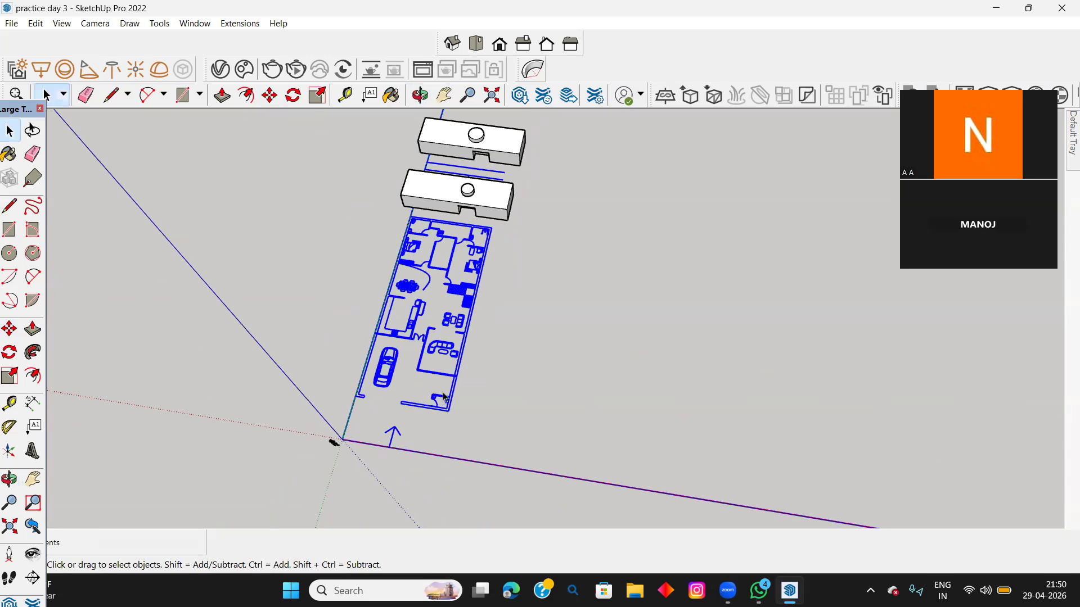
pyautogui.keyDown('shift'); pyautogui.middleClick(446, 423); pyautogui.keyUp('shift')
pyautogui.scroll(3, 450, 421)
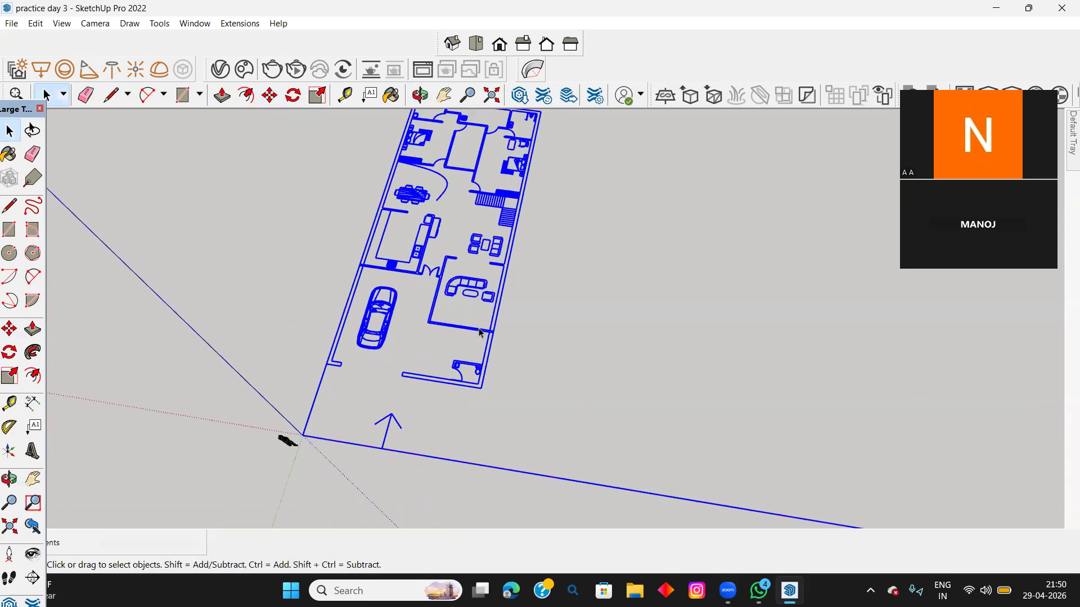
pyautogui.keyDown('shift'); pyautogui.moveTo(503, 322); pyautogui.dragTo(495, 356, button='middle'); pyautogui.keyUp('shift')
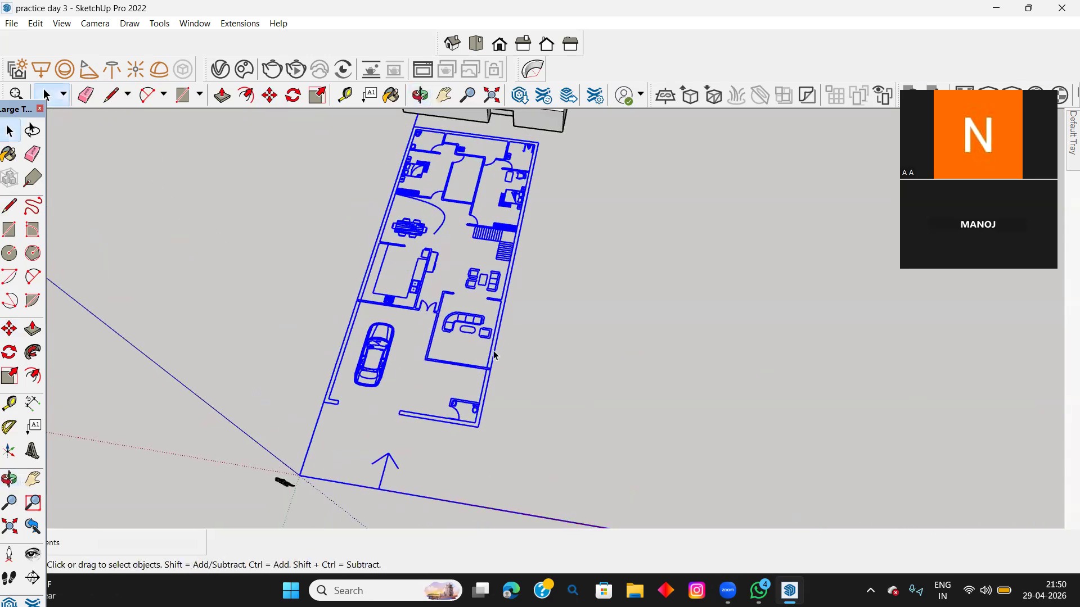
# Step: Open the floor plan for editing and select the dining table set inside it
pyautogui.doubleClick(497, 241)
pyautogui.moveTo(493, 253); pyautogui.dragTo(539, 257, button='middle')
pyautogui.scroll(-2, 525, 249)
pyautogui.moveTo(470, 269); pyautogui.dragTo(487, 274, button='middle')
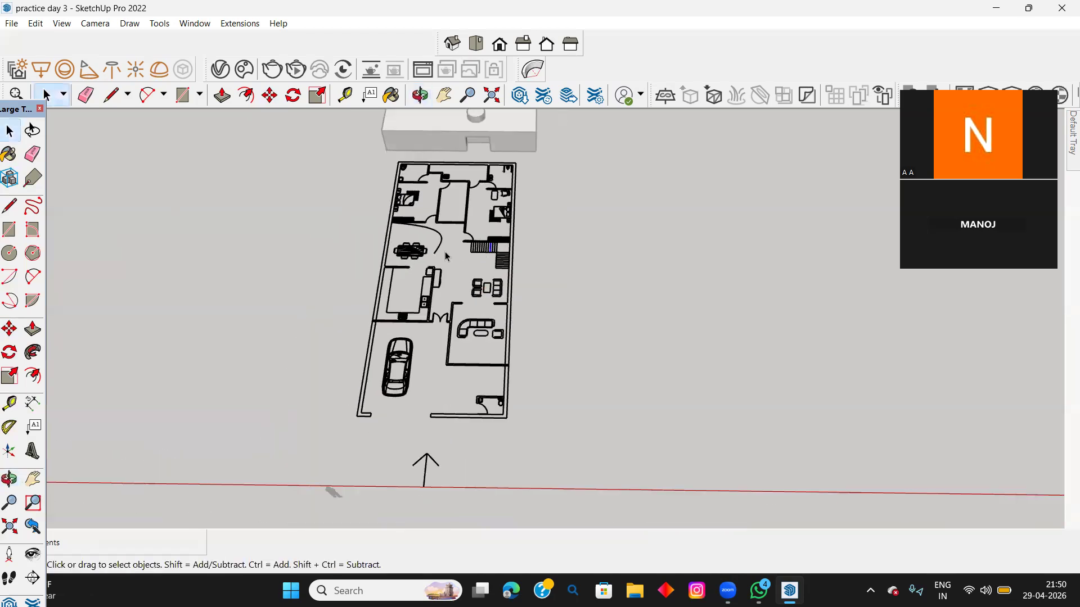
pyautogui.scroll(2, 402, 254)
pyautogui.click(401, 255)
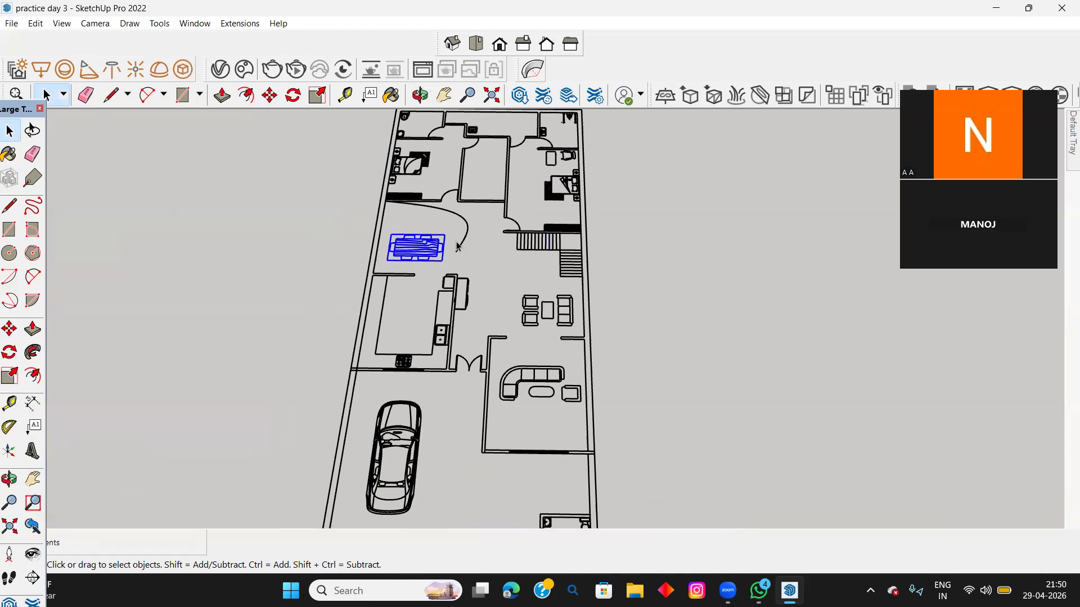
# Step: Delete the double fixture on the kitchen's right counter and the dining table set from the floor plan
pyautogui.click(444, 335)
pyautogui.scroll(-2, 454, 302)
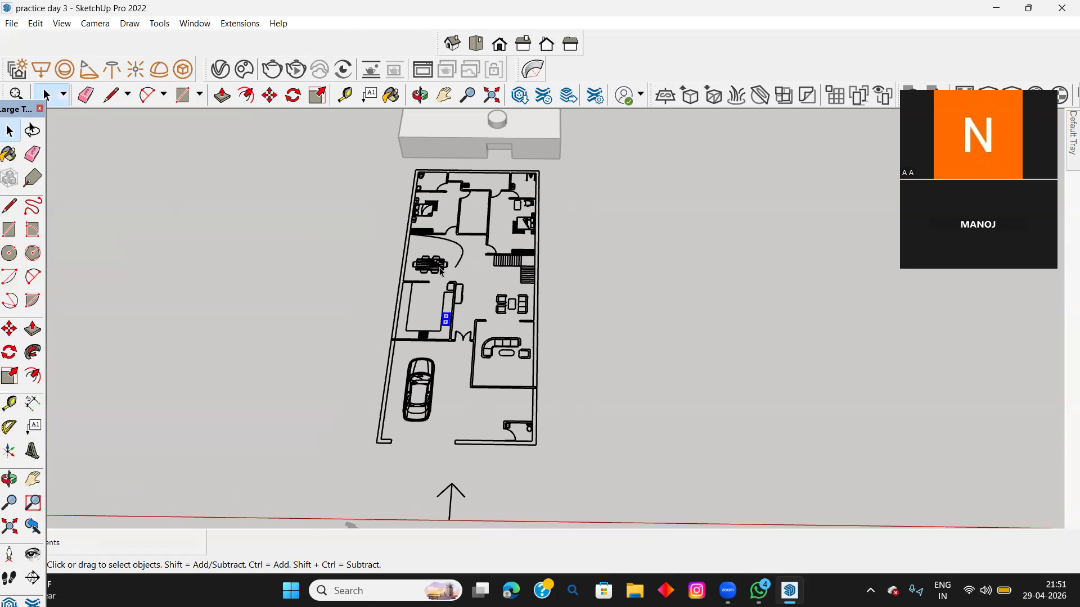
pyautogui.scroll(1, 442, 271)
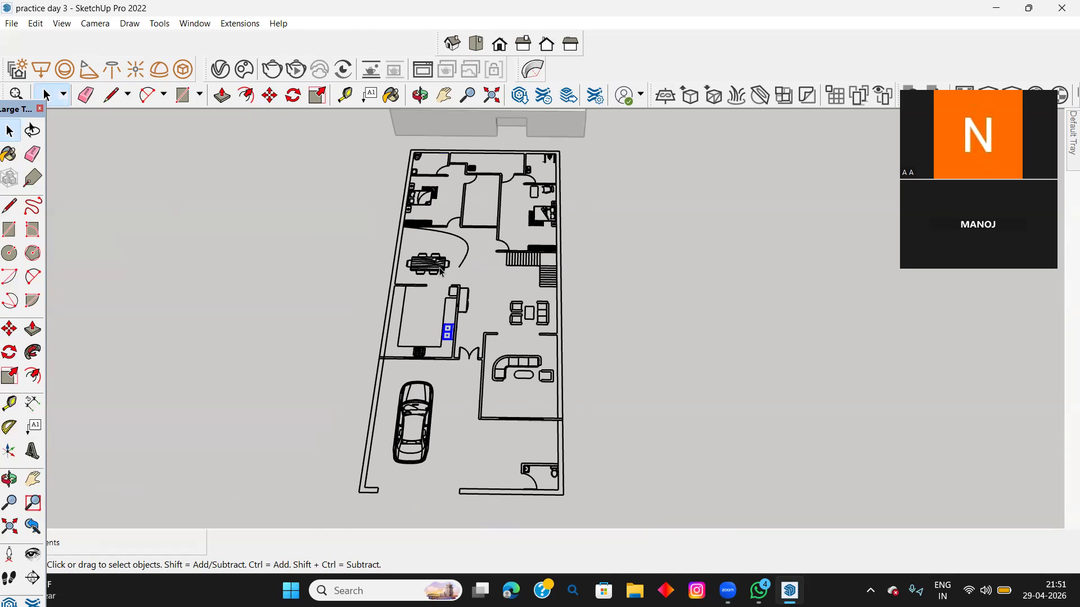
pyautogui.scroll(1, 441, 271)
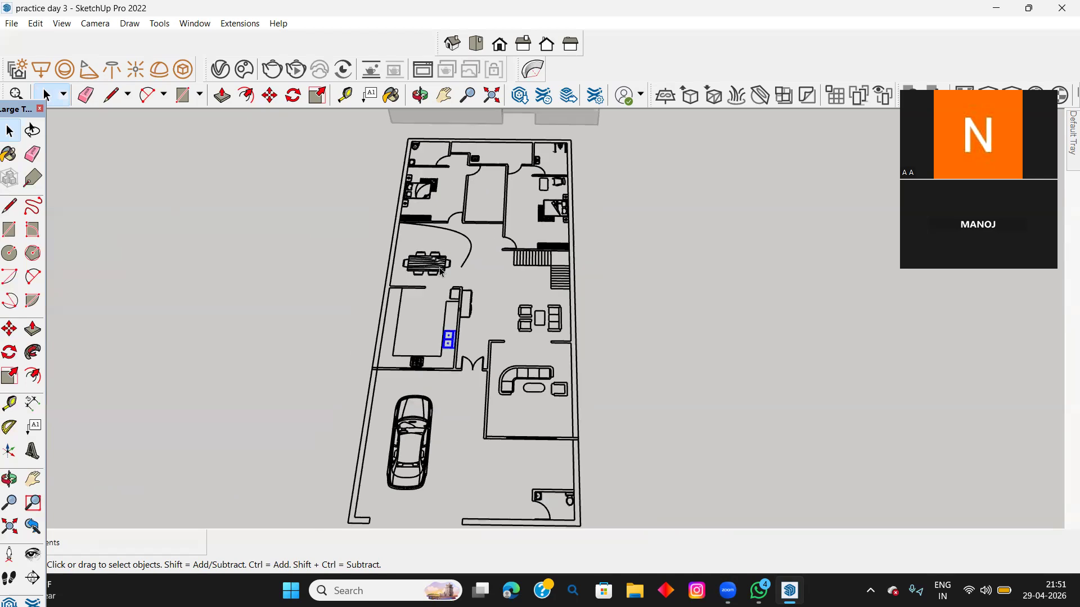
pyautogui.scroll(-1, 442, 272)
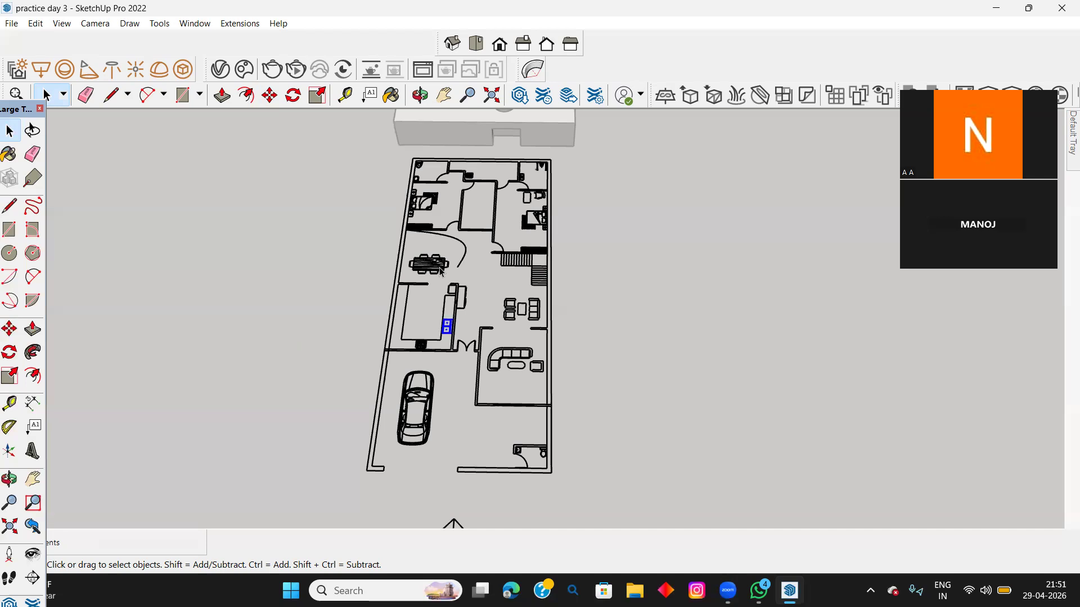
pyautogui.scroll(1, 480, 285)
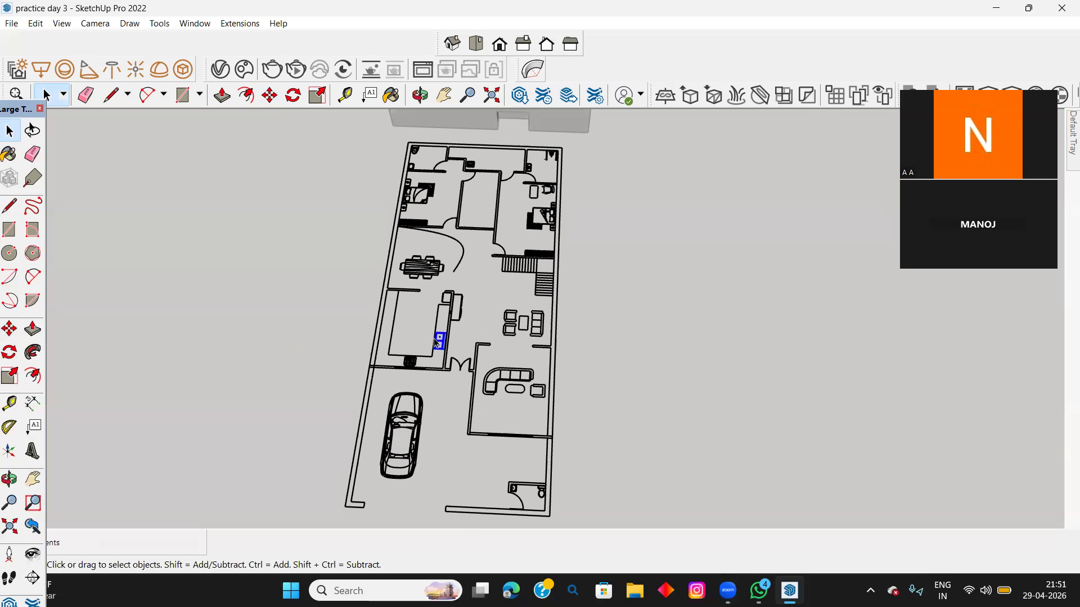
pyautogui.scroll(2, 433, 335)
pyautogui.press('Delete')
pyautogui.scroll(1, 393, 256)
pyautogui.click(444, 254)
pyautogui.press('Delete')
# Step: Delete the seating group below the staircase and the remaining fixture on the kitchen's front counter
pyautogui.click(595, 347)
pyautogui.press('Delete')
pyautogui.scroll(1, 409, 411)
pyautogui.click(406, 406)
pyautogui.press('Delete')
pyautogui.scroll(-2, 506, 265)
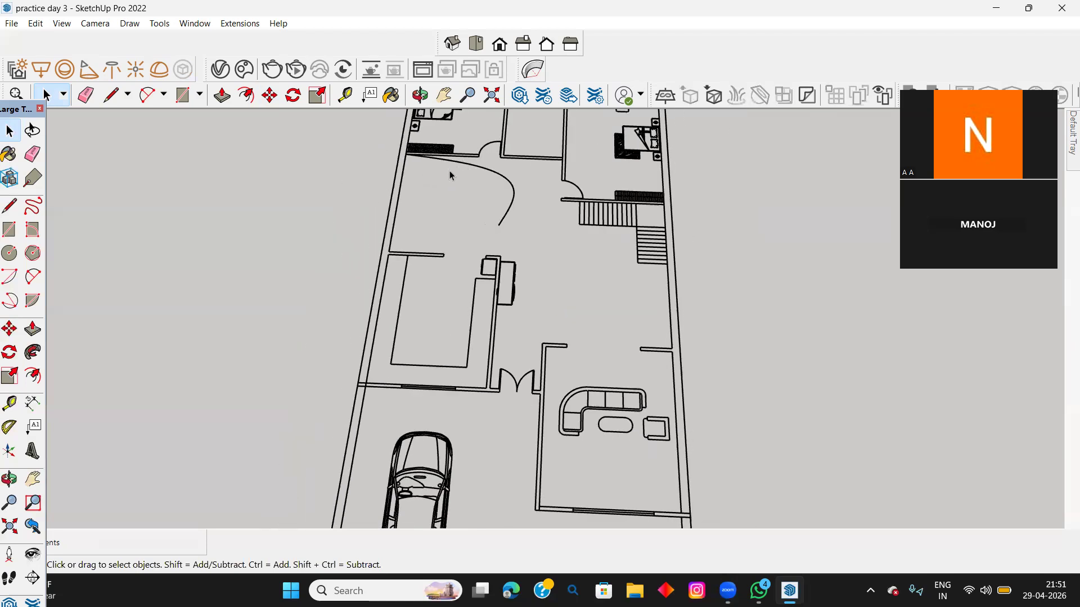
# Step: Delete the bed, rug, bedside tables and leftover furniture lines from the rear left bedroom
pyautogui.scroll(-2, 451, 174)
pyautogui.keyDown('shift'); pyautogui.moveTo(484, 224); pyautogui.dragTo(415, 356, button='middle'); pyautogui.keyUp('shift')
pyautogui.scroll(4, 389, 296)
pyautogui.click(360, 253)
pyautogui.press('Delete')
pyautogui.scroll(-1, 387, 269)
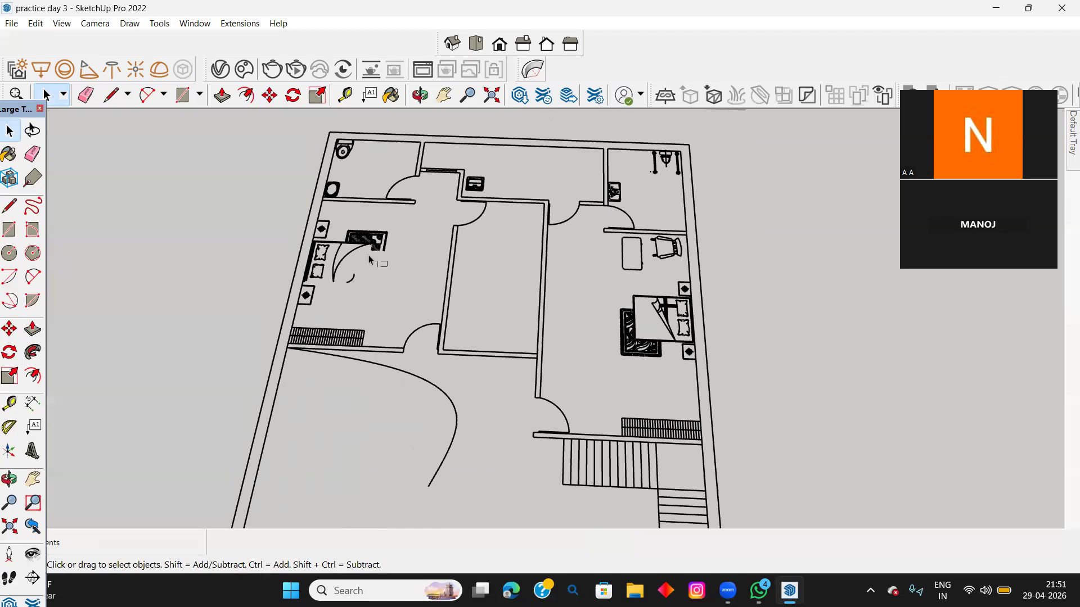
pyautogui.click(316, 248)
pyautogui.press('Delete')
pyautogui.scroll(3, 312, 244)
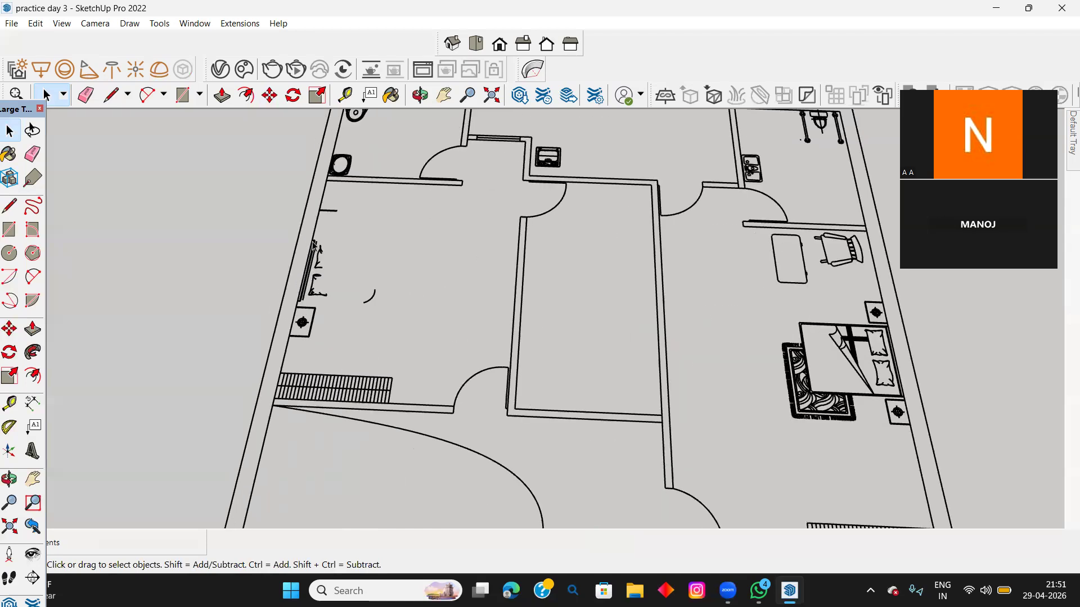
pyautogui.moveTo(252, 163); pyautogui.dragTo(487, 356)
pyautogui.press('Delete')
pyautogui.scroll(-2, 392, 276)
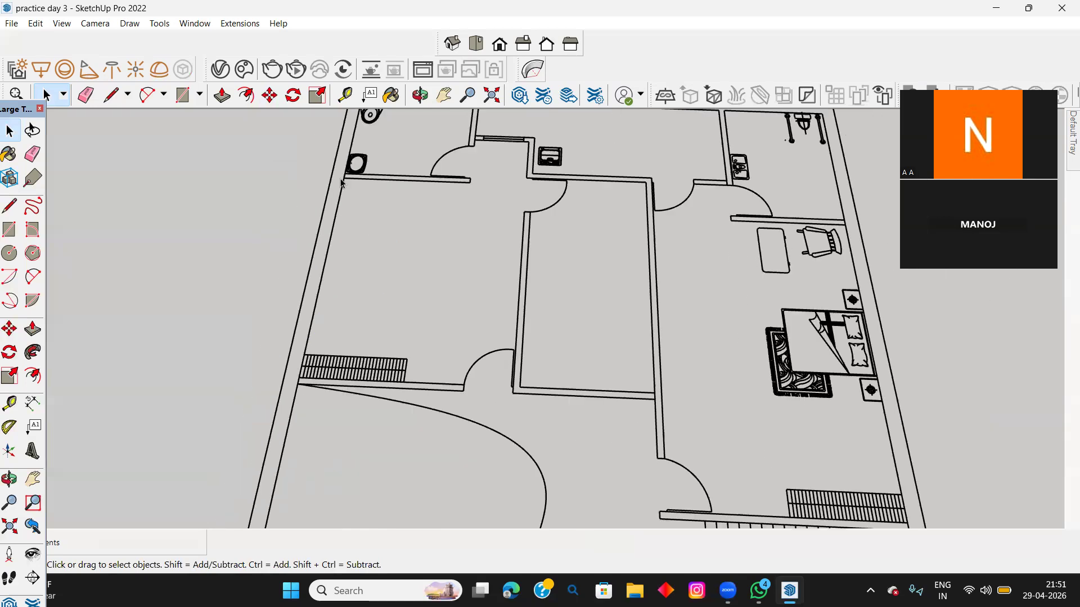
# Step: Delete the toilet from the rear left bathroom and the square fixture from the rear middle room
pyautogui.scroll(-1, 442, 214)
pyautogui.keyDown('shift'); pyautogui.moveTo(492, 236); pyautogui.dragTo(483, 322, button='middle'); pyautogui.keyUp('shift')
pyautogui.scroll(2, 374, 179)
pyautogui.click(376, 213)
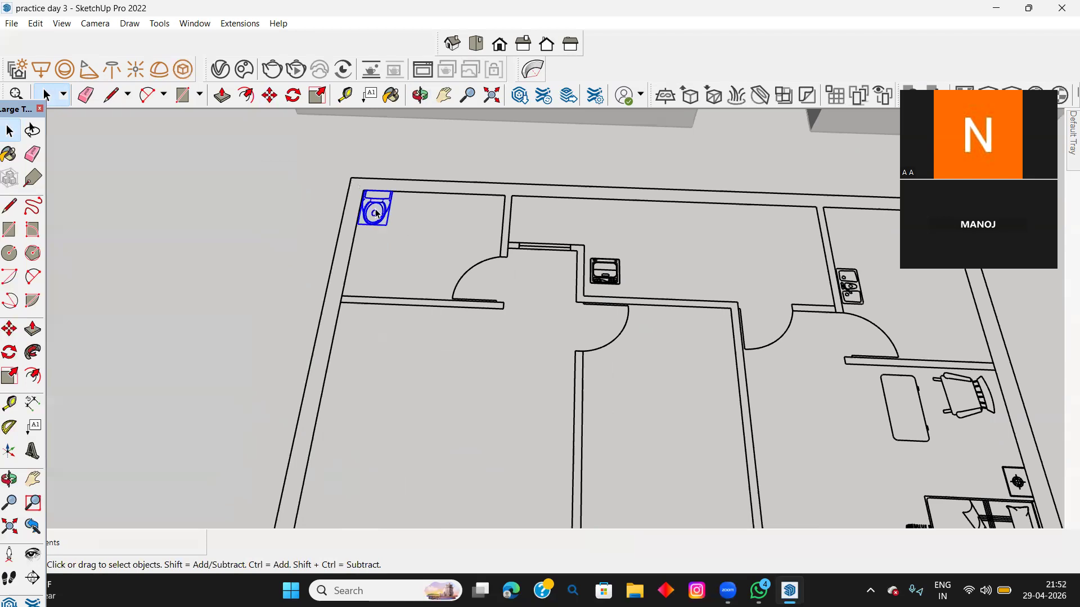
pyautogui.press('Delete')
pyautogui.click(618, 281)
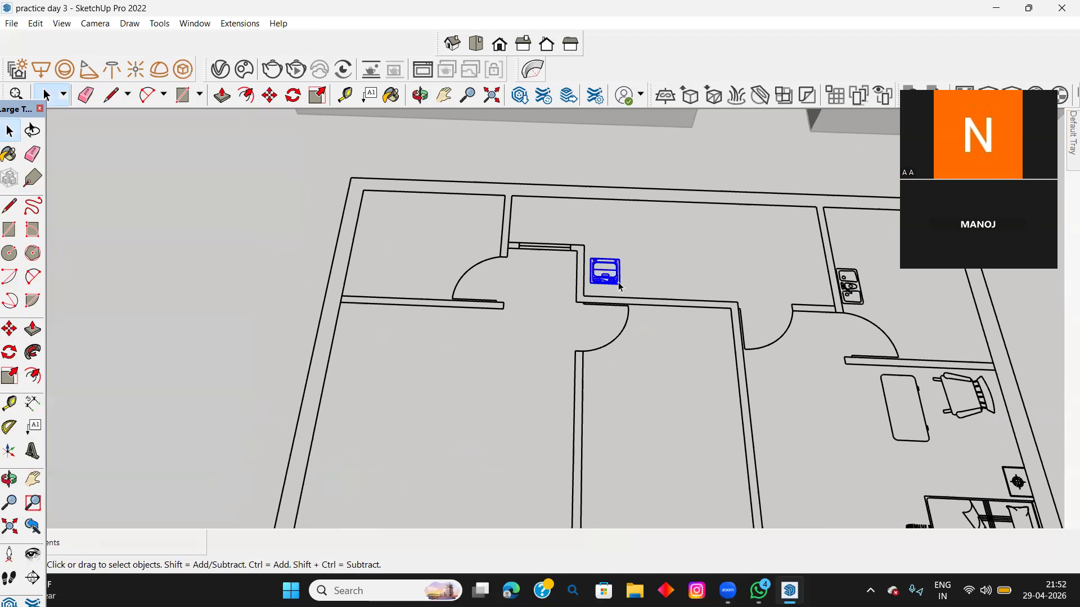
pyautogui.press('Delete')
# Step: Delete the rear left bathroom's door swing and leaf, plus the centre line of the window in the adjoining wall
pyautogui.scroll(-2, 618, 282)
pyautogui.scroll(2, 537, 279)
pyautogui.moveTo(518, 294); pyautogui.dragTo(448, 241)
pyautogui.press('Delete')
pyautogui.scroll(3, 502, 305)
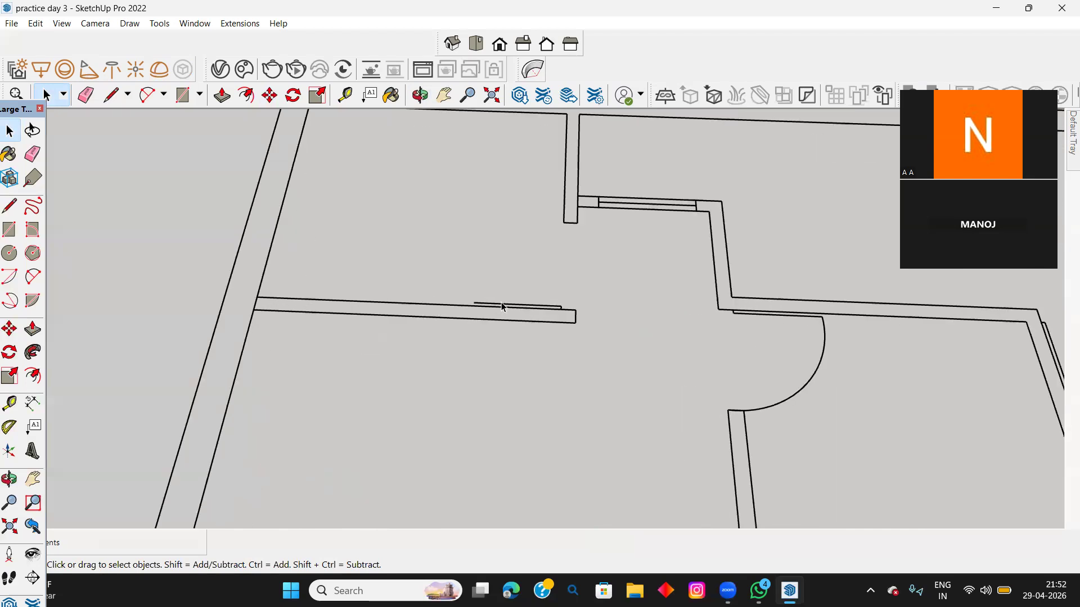
pyautogui.click(501, 303)
pyautogui.press('Delete')
pyautogui.click(715, 183)
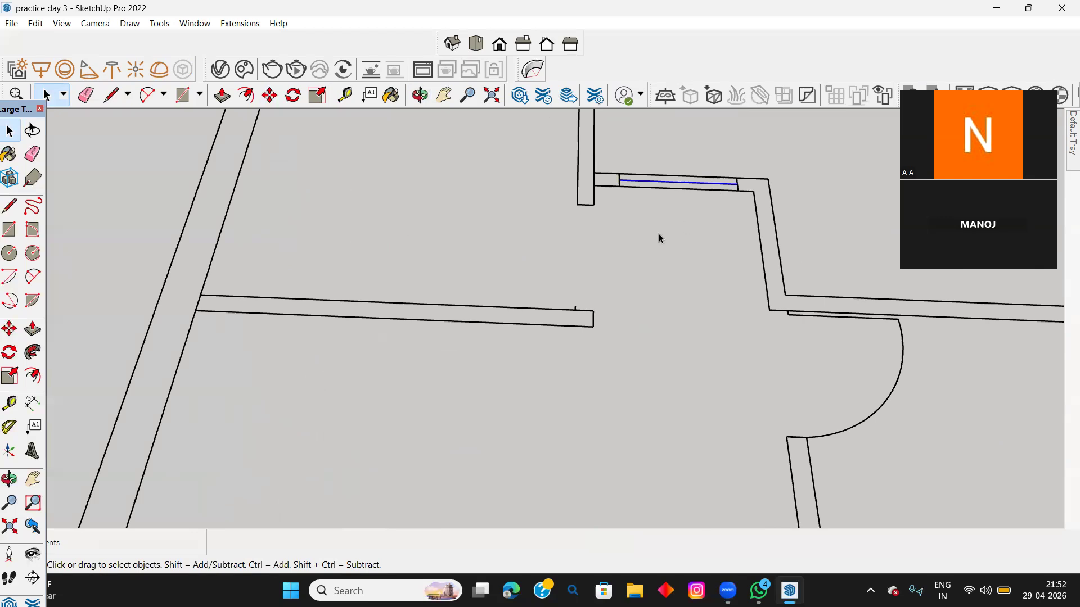
pyautogui.press('Delete')
# Step: Delete the double sink and the toilet with its grab rails from the rear right bathroom
pyautogui.scroll(-4, 660, 236)
pyautogui.moveTo(787, 234); pyautogui.dragTo(295, 266, button='middle')
pyautogui.click(617, 287)
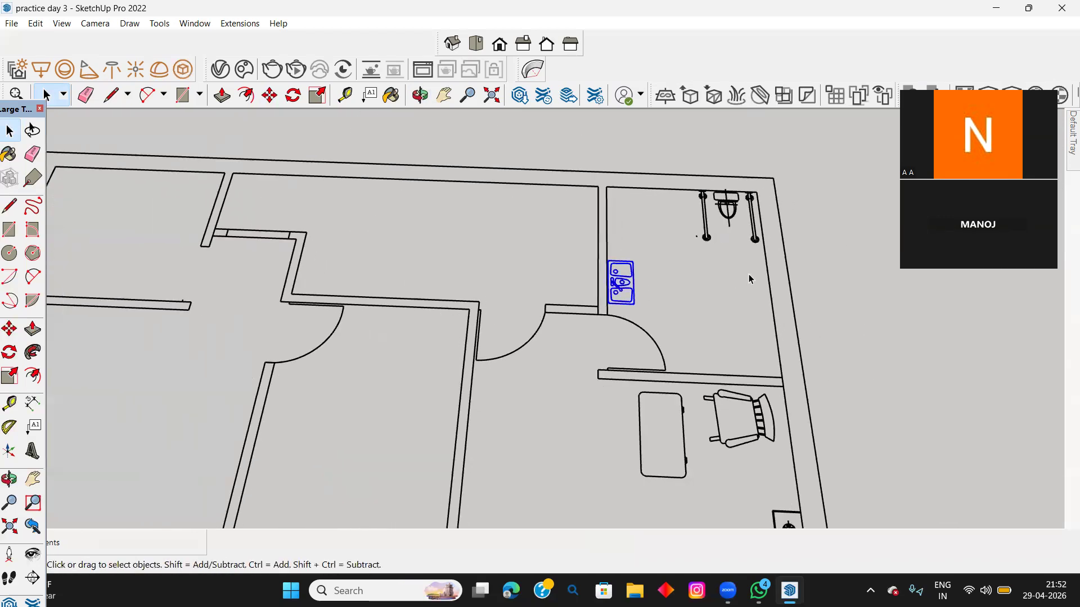
pyautogui.press('Delete')
pyautogui.moveTo(727, 201); pyautogui.dragTo(849, 309)
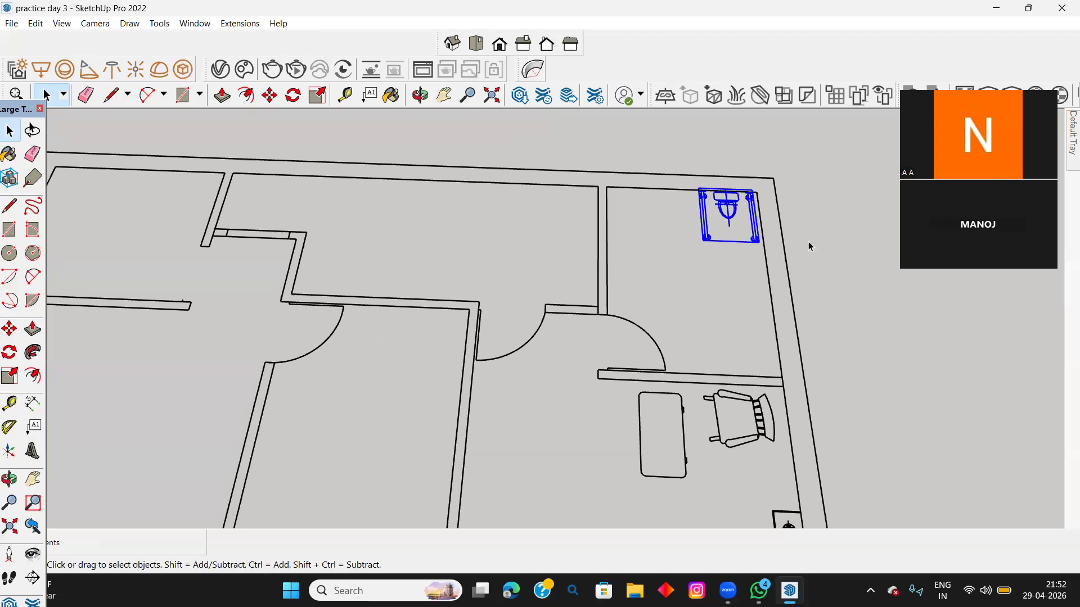
# Step: Delete the armchair and the table from the rear right bedroom
pyautogui.click(731, 419)
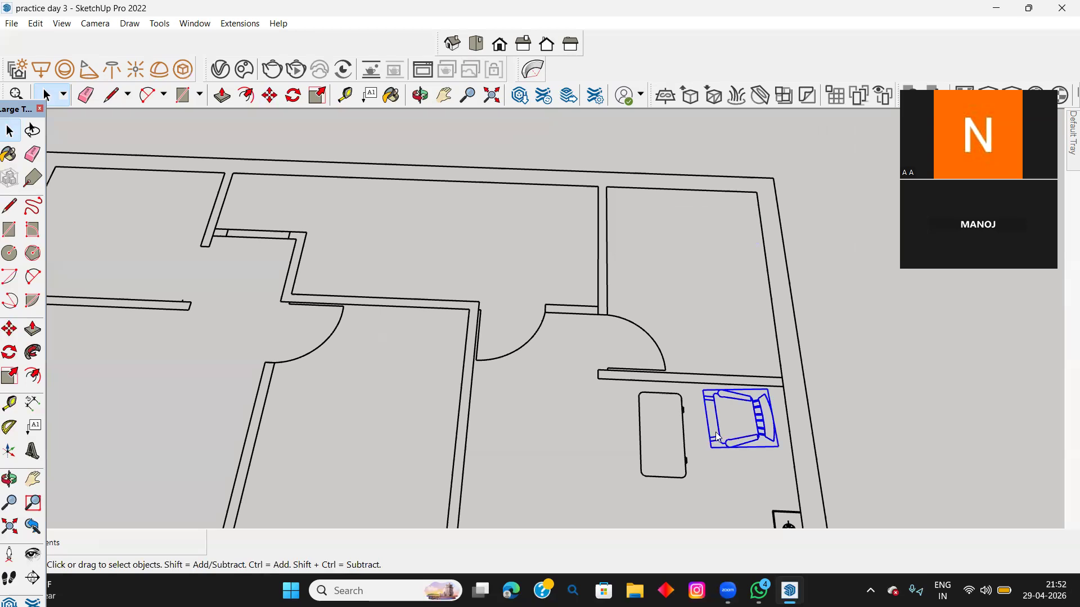
pyautogui.press('Delete')
pyautogui.click(685, 481)
pyautogui.press('Delete')
pyautogui.scroll(-5, 738, 453)
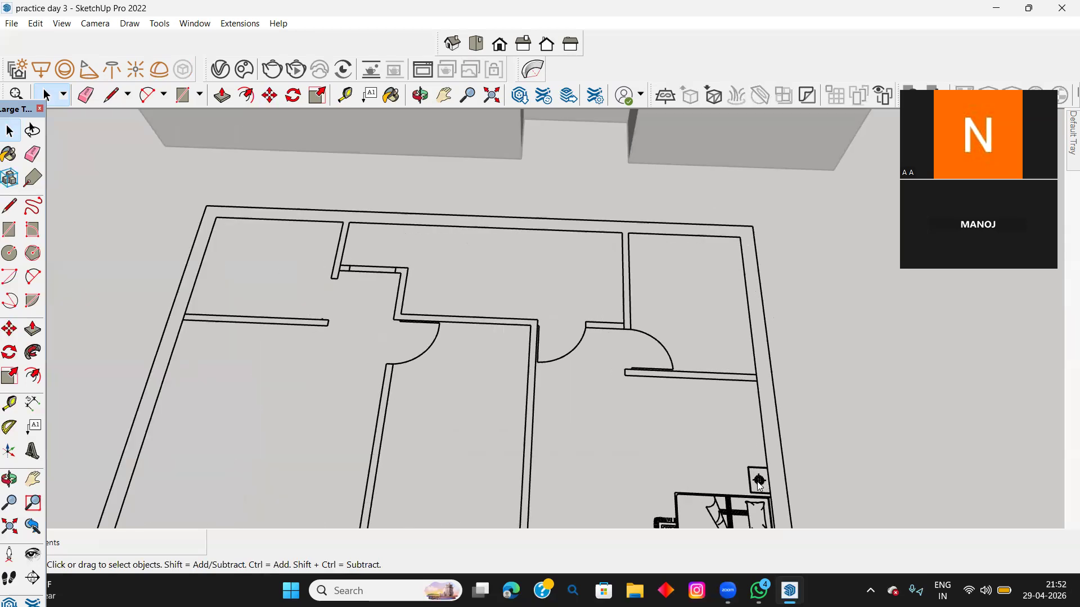
# Step: Delete the bed, rug and bedside tables, then the hatched wardrobe, from the rear right bedroom
pyautogui.moveTo(781, 505); pyautogui.dragTo(648, 302, button='middle')
pyautogui.moveTo(500, 224); pyautogui.dragTo(795, 444)
pyautogui.press('Delete')
pyautogui.scroll(-1, 755, 397)
pyautogui.scroll(-3, 754, 397)
pyautogui.scroll(3, 872, 262)
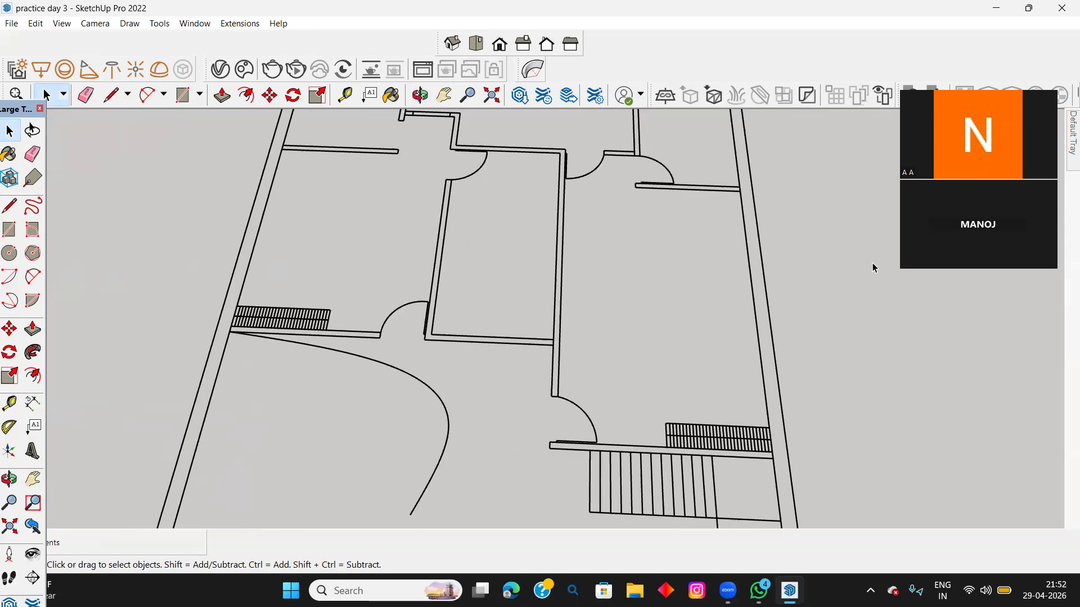
pyautogui.moveTo(663, 397); pyautogui.dragTo(825, 454)
pyautogui.press('Delete')
pyautogui.scroll(-6, 684, 475)
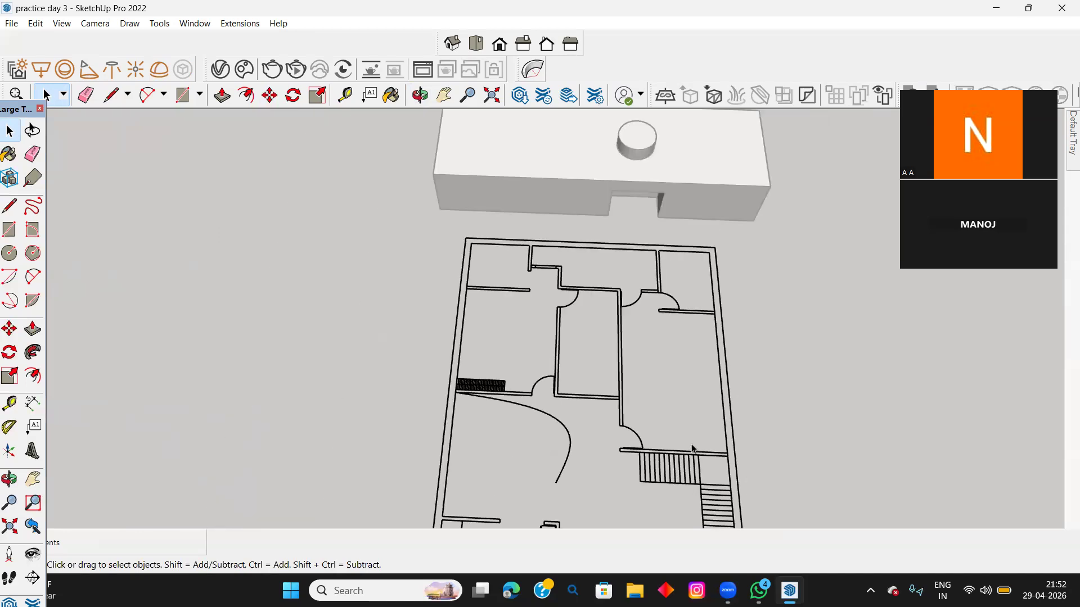
# Step: Delete detail lines around the square appliance in the kitchen's rear right corner
pyautogui.keyDown('shift'); pyautogui.moveTo(678, 360); pyautogui.dragTo(672, 219, button='middle'); pyautogui.keyUp('shift')
pyautogui.scroll(5, 634, 342)
pyautogui.click(647, 340)
pyautogui.press('Delete')
pyautogui.scroll(2, 612, 312)
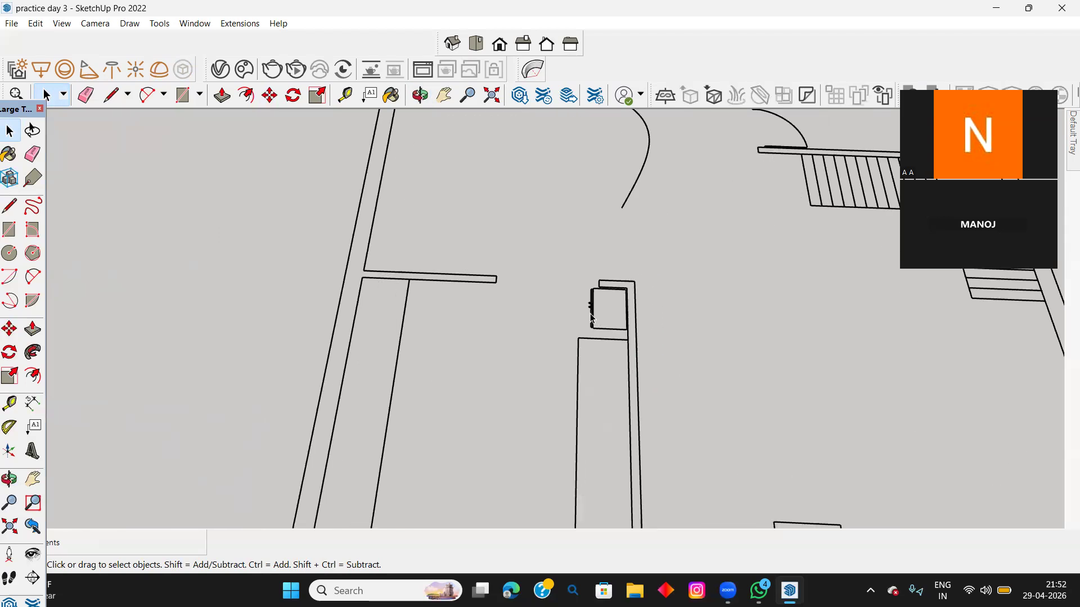
pyautogui.scroll(-4, 596, 354)
pyautogui.scroll(3, 619, 337)
pyautogui.click(598, 316)
pyautogui.press('Delete')
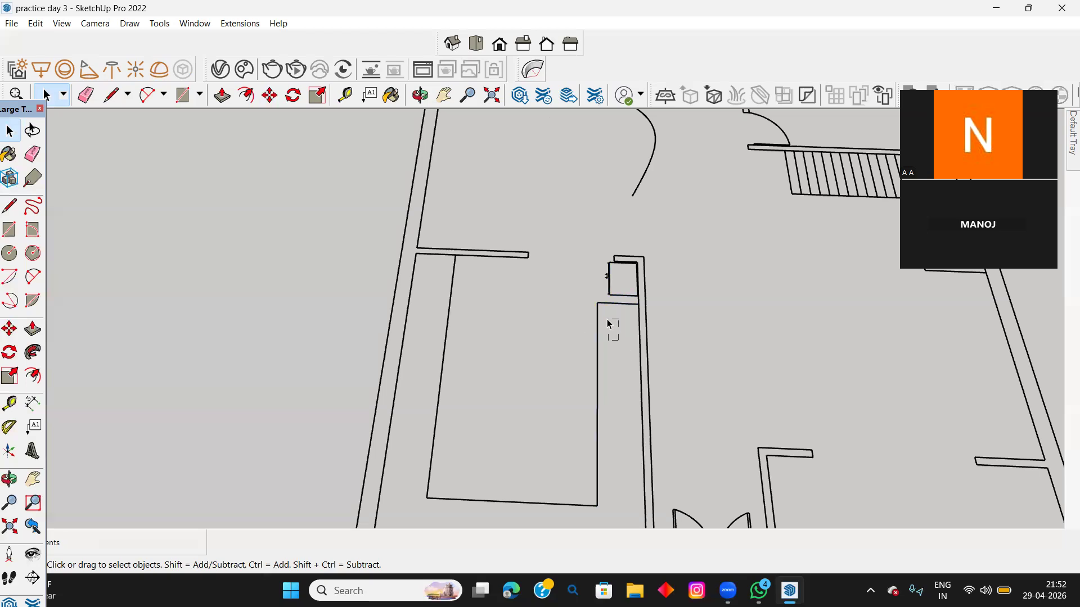
# Step: Delete the kitchen's left and right counter lines together with the square appliance's side lines
pyautogui.moveTo(585, 290); pyautogui.dragTo(585, 290)
pyautogui.press('Delete')
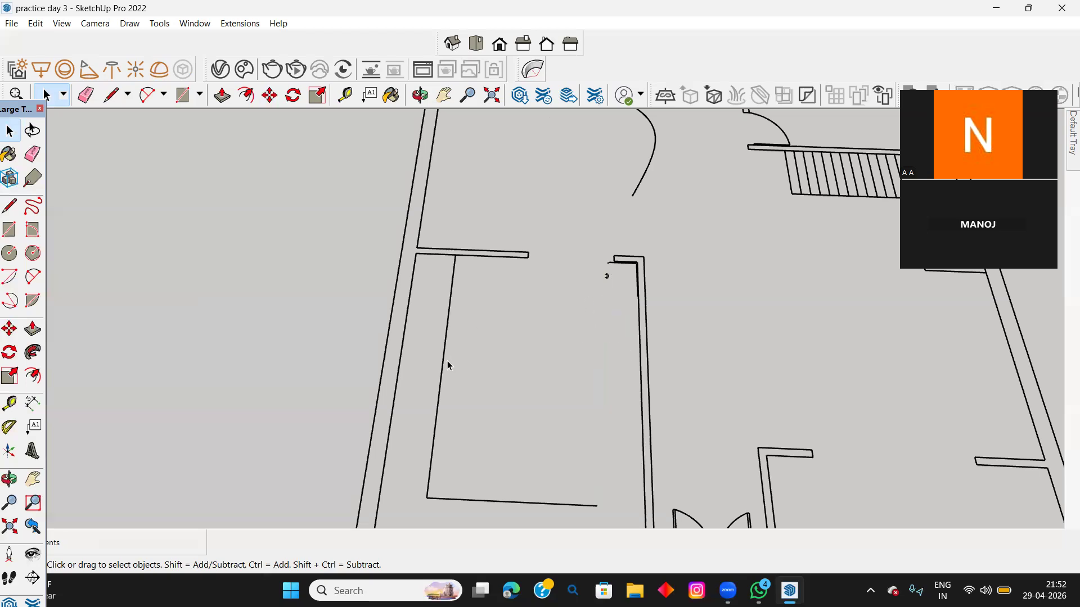
pyautogui.moveTo(441, 322); pyautogui.dragTo(442, 322)
pyautogui.press('Delete')
# Step: Select and delete the appliance's leftover lines at the kitchen's rear right wall corner
pyautogui.moveTo(582, 233); pyautogui.dragTo(655, 298)
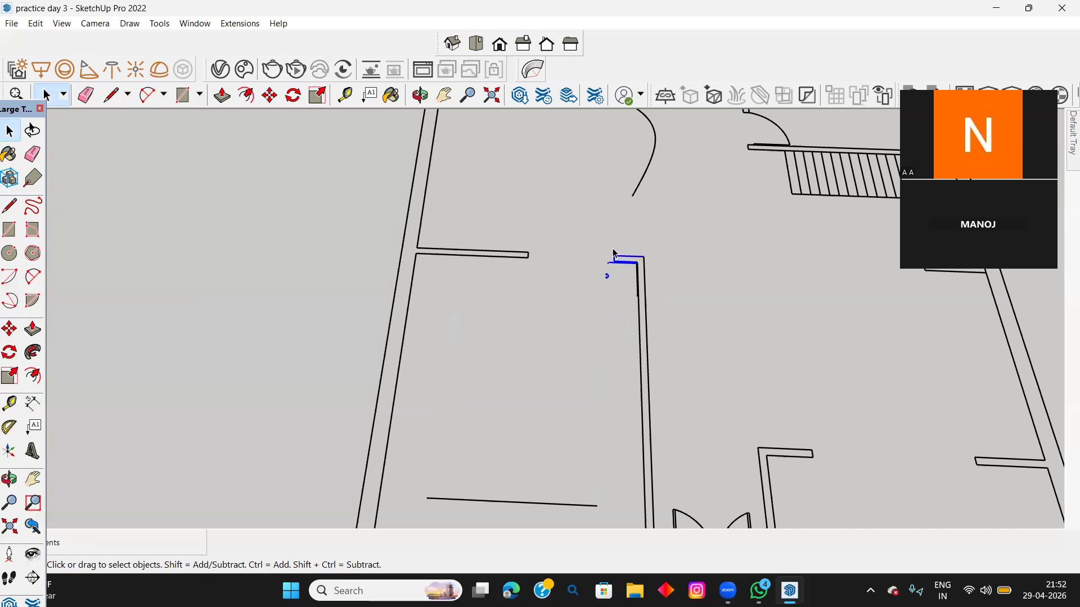
pyautogui.scroll(3, 612, 254)
pyautogui.moveTo(578, 262); pyautogui.dragTo(657, 344)
pyautogui.scroll(2, 649, 316)
pyautogui.scroll(2, 646, 310)
pyautogui.press('Delete')
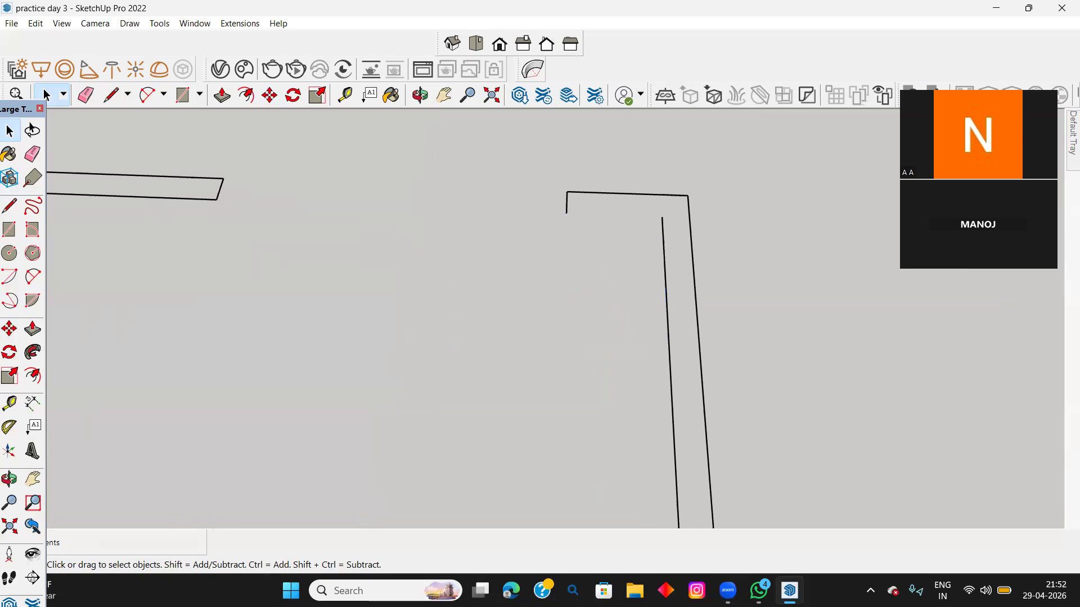
# Step: Draw the missing inner wall edge, about 1' 2" long, between the open endpoints at the kitchen's rear right corner
pyautogui.press('l')
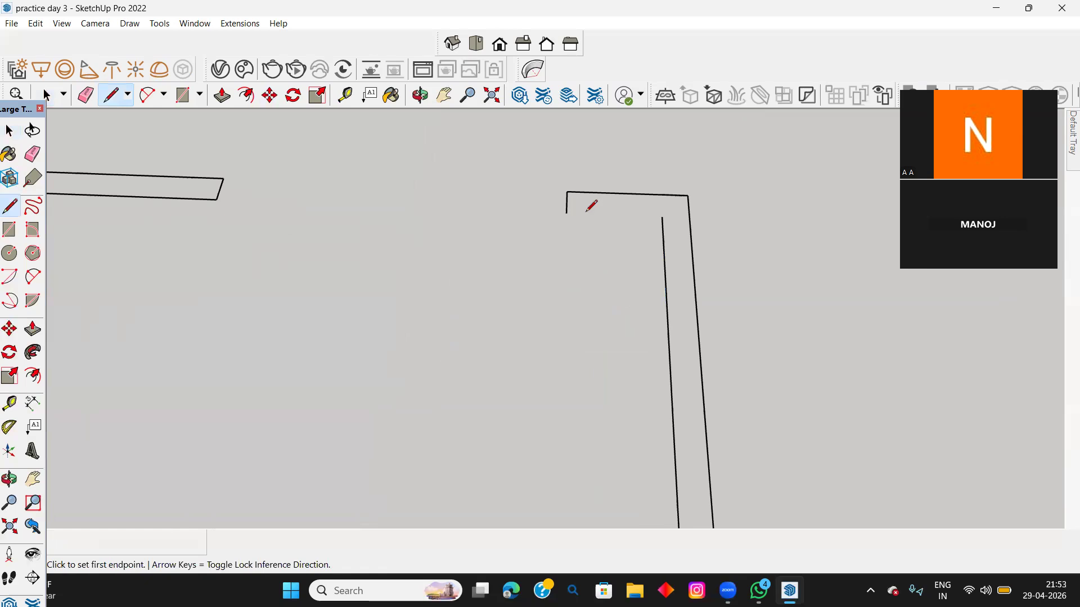
pyautogui.click(566, 212)
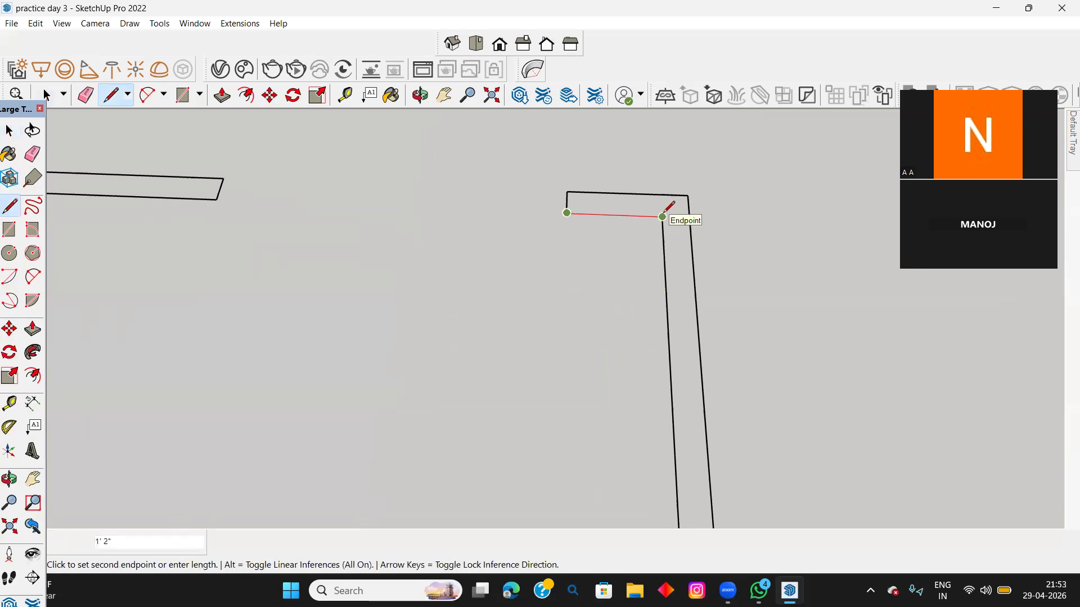
pyautogui.click(662, 217)
pyautogui.press('space')
# Step: Delete the kitchen's remaining front counter line and the centre line of the window in its front wall
pyautogui.scroll(-3, 576, 208)
pyautogui.keyDown('shift'); pyautogui.moveTo(649, 336); pyautogui.dragTo(636, 257, button='middle'); pyautogui.keyUp('shift')
pyautogui.scroll(-5, 644, 262)
pyautogui.keyDown('shift'); pyautogui.moveTo(632, 451); pyautogui.dragTo(630, 367, button='middle'); pyautogui.keyUp('shift')
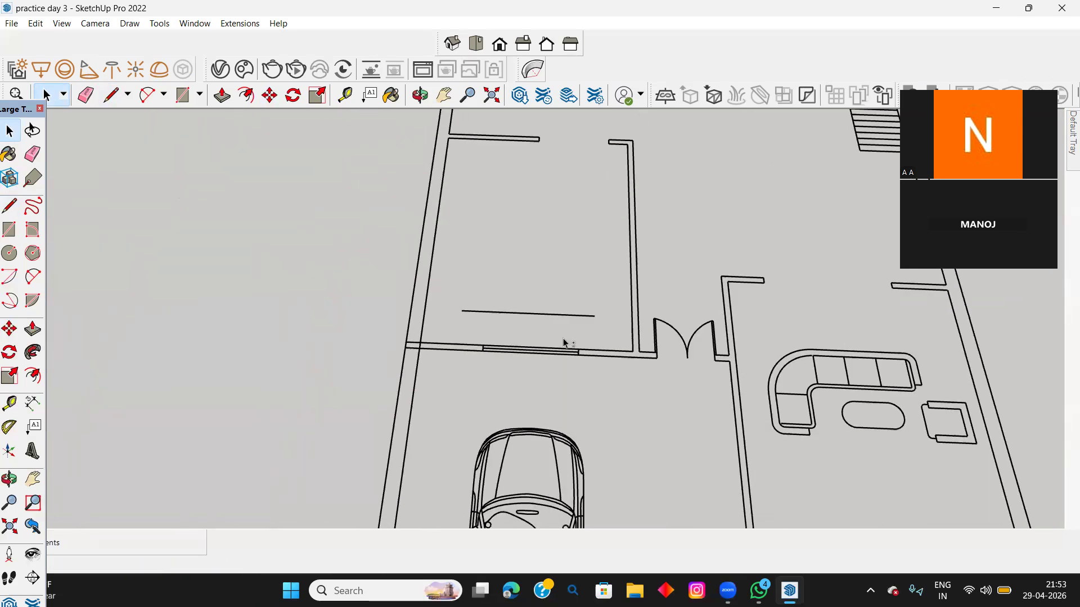
pyautogui.scroll(3, 565, 332)
pyautogui.click(549, 301)
pyautogui.press('Delete')
pyautogui.scroll(2, 569, 372)
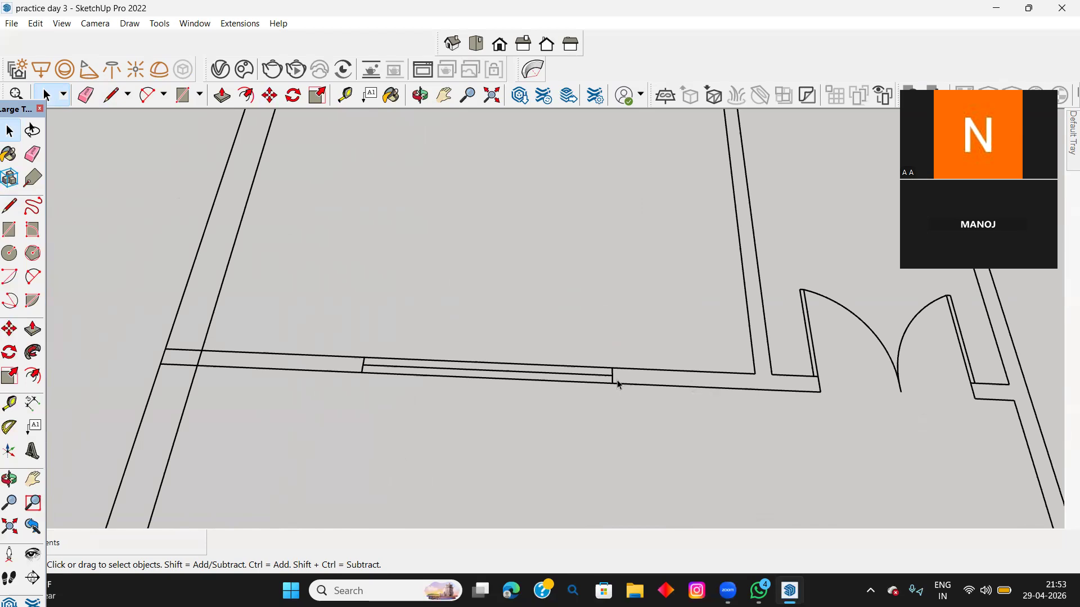
pyautogui.click(597, 375)
pyautogui.press('Delete')
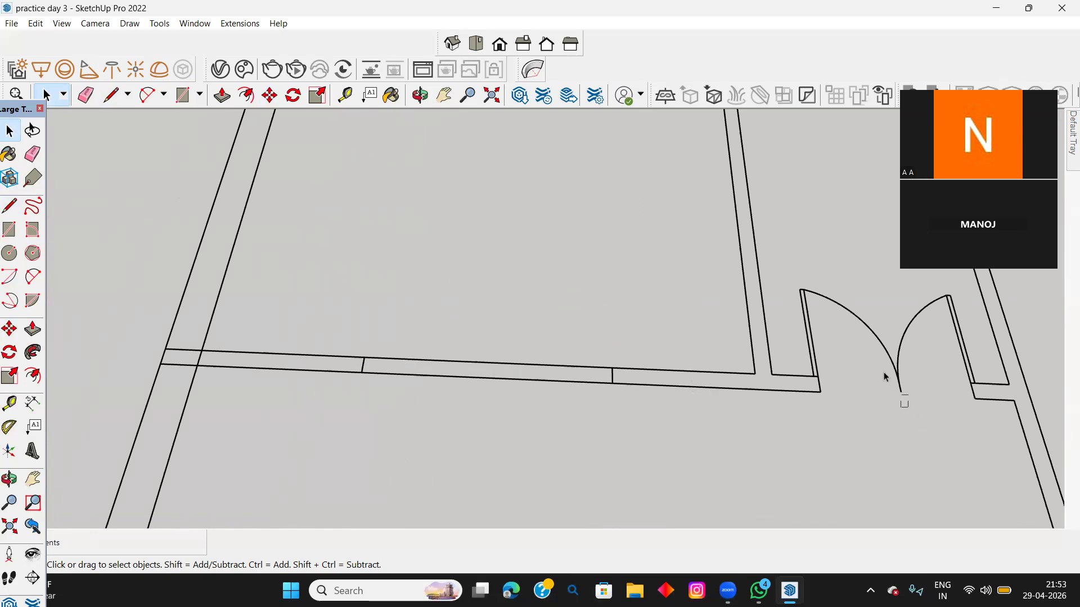
# Step: Delete the swing arcs and both leaves of the double entrance door beside the kitchen
pyautogui.moveTo(898, 309); pyautogui.dragTo(926, 292)
pyautogui.press('Delete')
pyautogui.click(809, 332)
pyautogui.press('Delete')
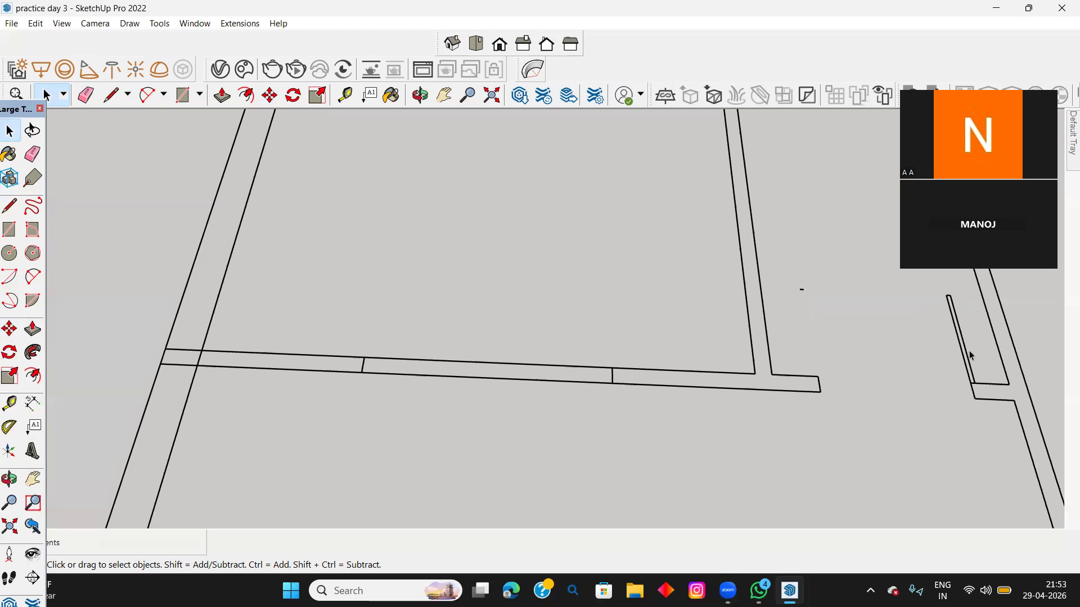
pyautogui.click(957, 338)
pyautogui.press('Delete')
pyautogui.scroll(-5, 926, 386)
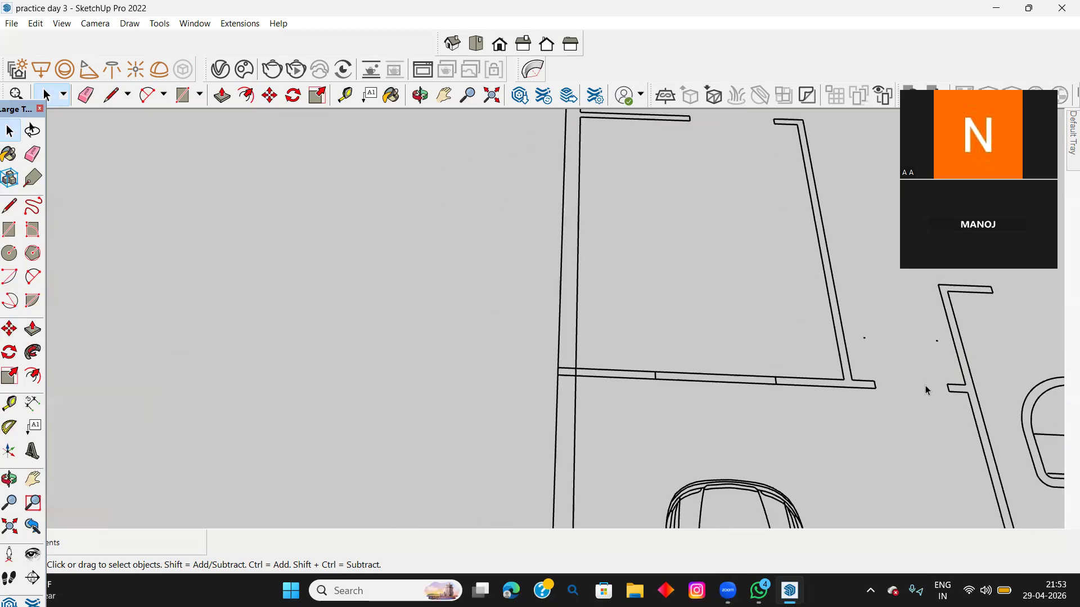
# Step: Delete the car from the parking area at the front of the plan
pyautogui.moveTo(891, 477); pyautogui.dragTo(476, 243, button='middle')
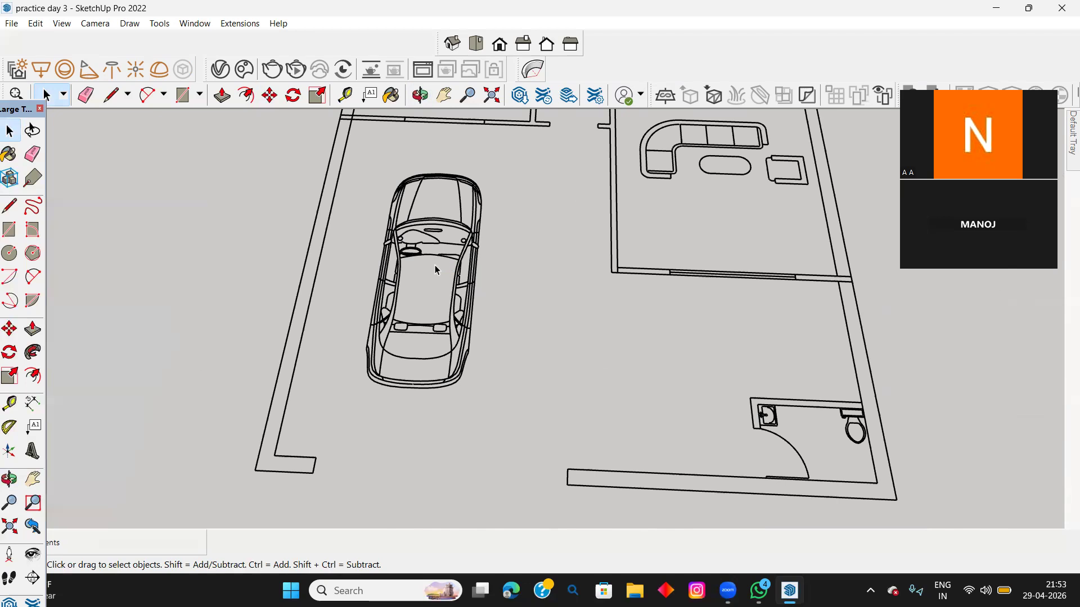
pyautogui.click(460, 246)
pyautogui.press('Delete')
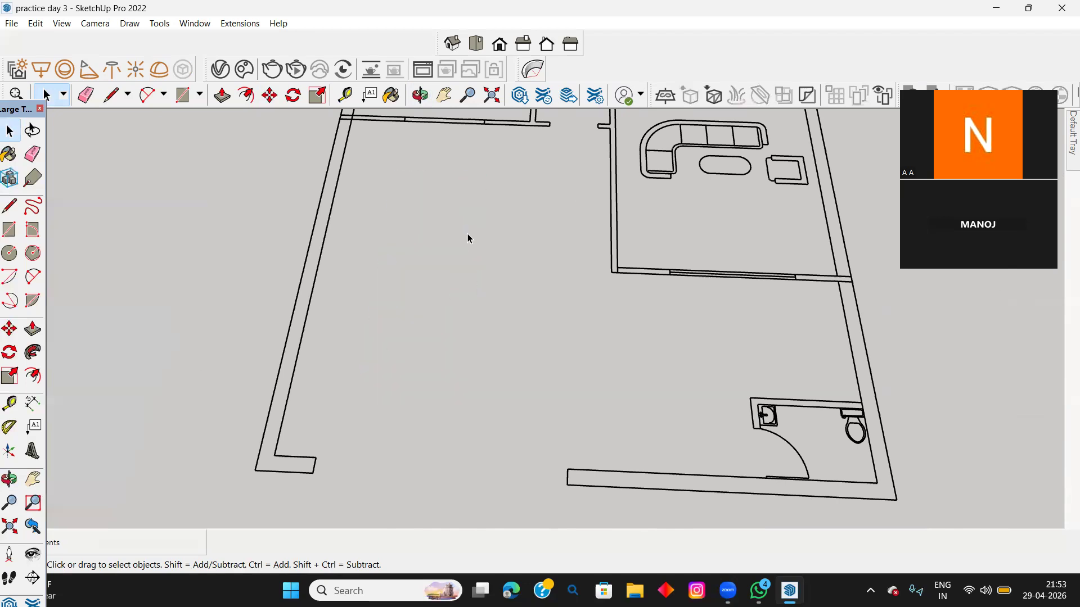
# Step: Delete the washbasin, toilet and door from the small front right bathroom
pyautogui.scroll(-2, 469, 239)
pyautogui.scroll(2, 641, 351)
pyautogui.moveTo(689, 363); pyautogui.dragTo(722, 402)
pyautogui.click(689, 368)
pyautogui.press('Delete')
pyautogui.click(774, 381)
pyautogui.press('Delete')
pyautogui.scroll(3, 723, 432)
pyautogui.moveTo(596, 378); pyautogui.dragTo(795, 446)
pyautogui.scroll(-5, 733, 355)
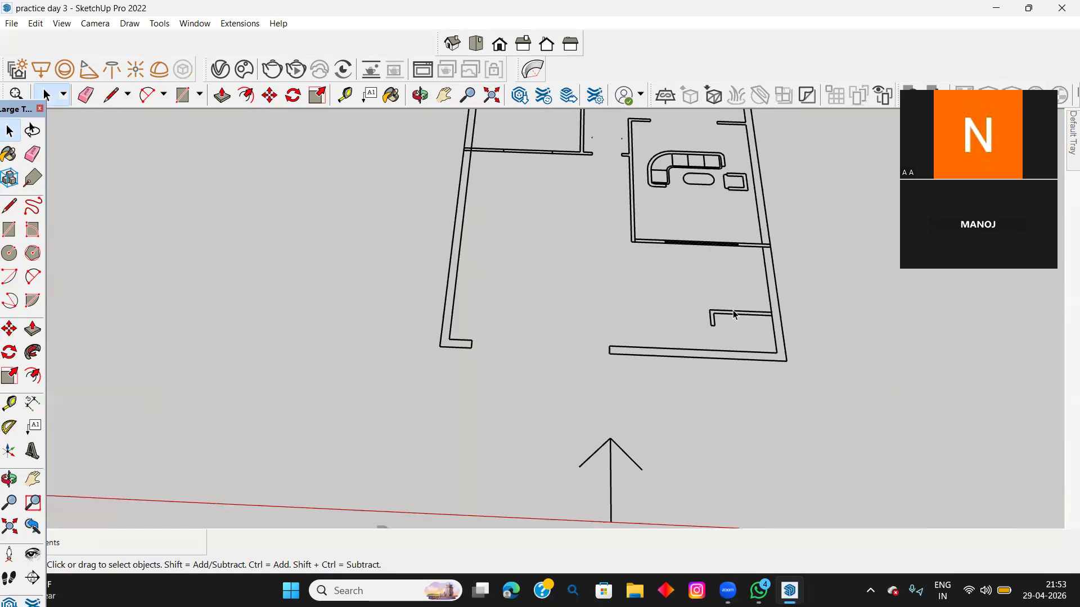
# Step: Delete the sofa set with its coffee table and armchair from the front living room
pyautogui.keyDown('shift'); pyautogui.moveTo(804, 141); pyautogui.dragTo(700, 396, button='middle'); pyautogui.keyUp('shift')
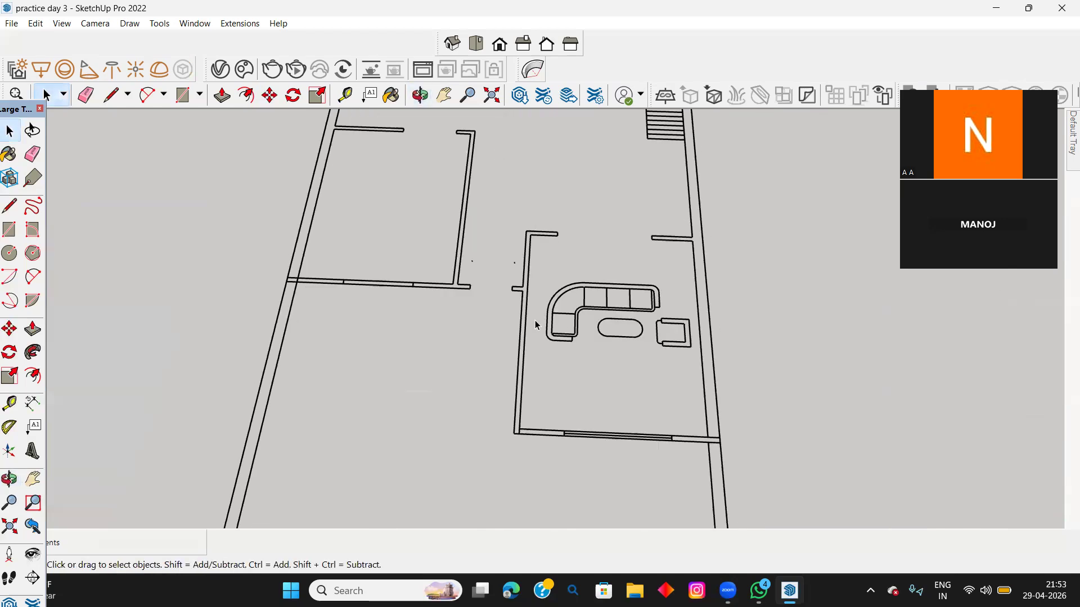
pyautogui.scroll(2, 534, 319)
pyautogui.moveTo(545, 250); pyautogui.dragTo(781, 388)
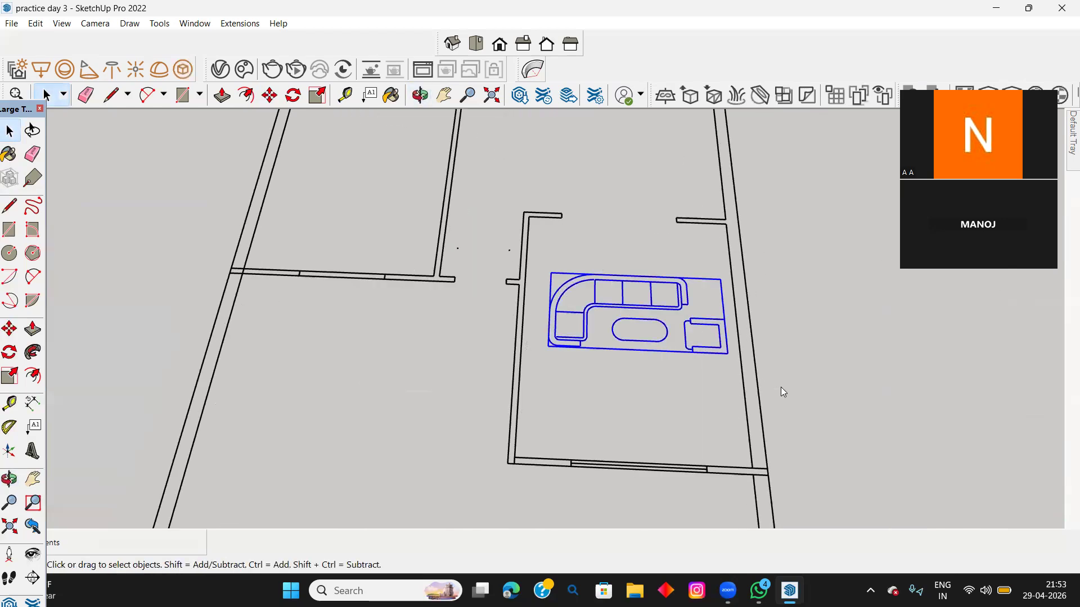
pyautogui.press('Delete')
pyautogui.scroll(-2, 765, 352)
pyautogui.scroll(5, 664, 440)
# Step: Select the hatched wardrobe in the rear left bedroom
pyautogui.scroll(-6, 721, 394)
pyautogui.keyDown('shift'); pyautogui.moveTo(691, 336); pyautogui.dragTo(626, 513, button='middle'); pyautogui.keyUp('shift')
pyautogui.scroll(2, 578, 410)
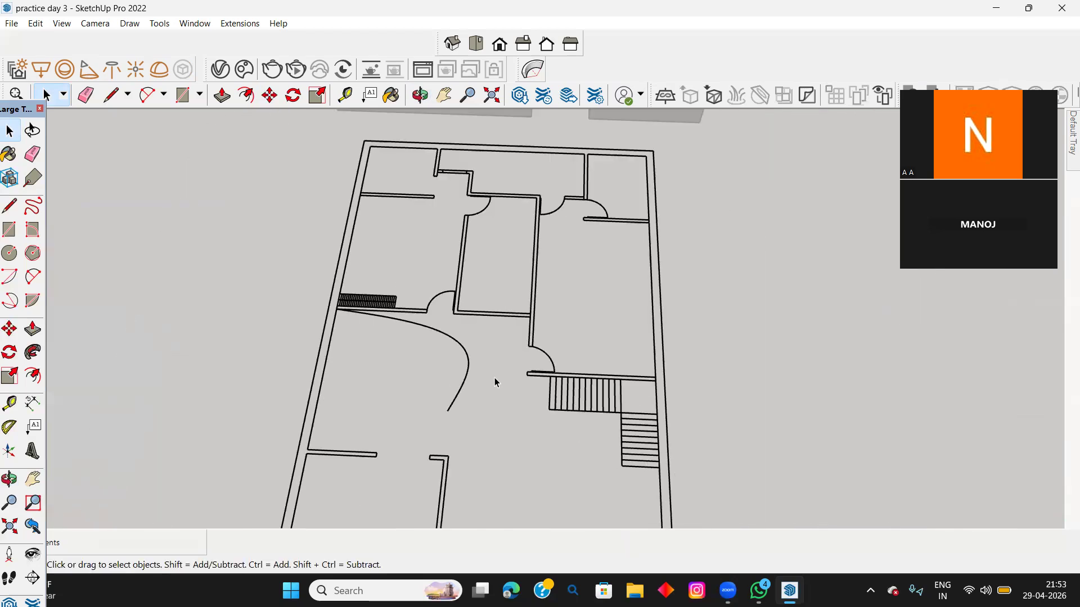
pyautogui.scroll(4, 375, 266)
pyautogui.moveTo(327, 262)
pyautogui.mouseDown()
pyautogui.moveTo(564, 338)
pyautogui.moveTo(554, 335)
pyautogui.mouseUp()
pyautogui.scroll(3, 478, 319)
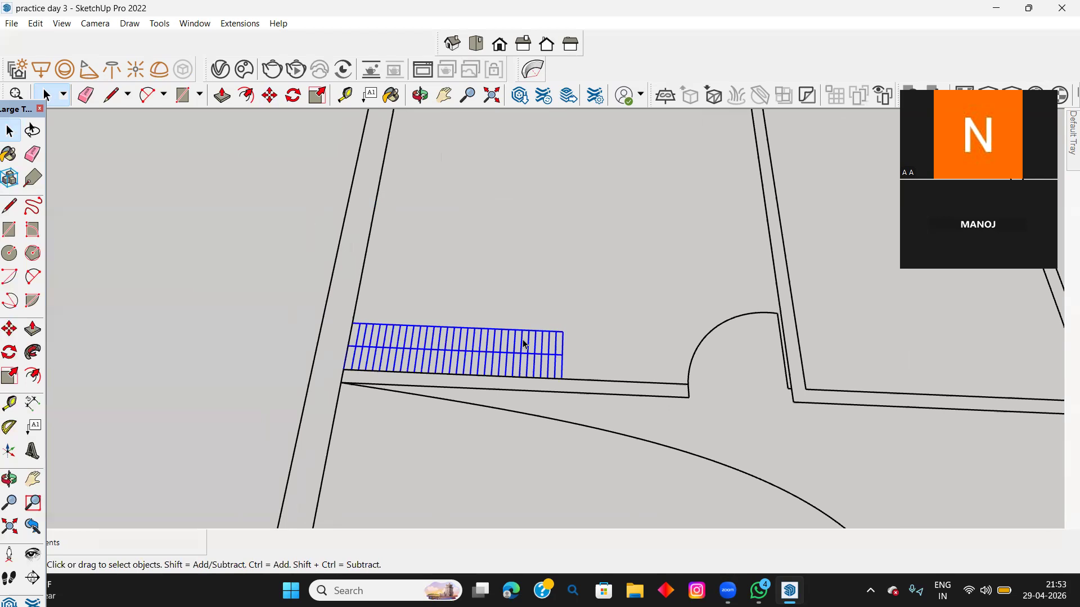
# Step: Delete the swing arc and leaf of the rear left bedroom's door
pyautogui.scroll(-3, 568, 298)
pyautogui.keyDown('shift'); pyautogui.moveTo(715, 338); pyautogui.dragTo(608, 324, button='middle'); pyautogui.keyUp('shift')
pyautogui.scroll(3, 612, 302)
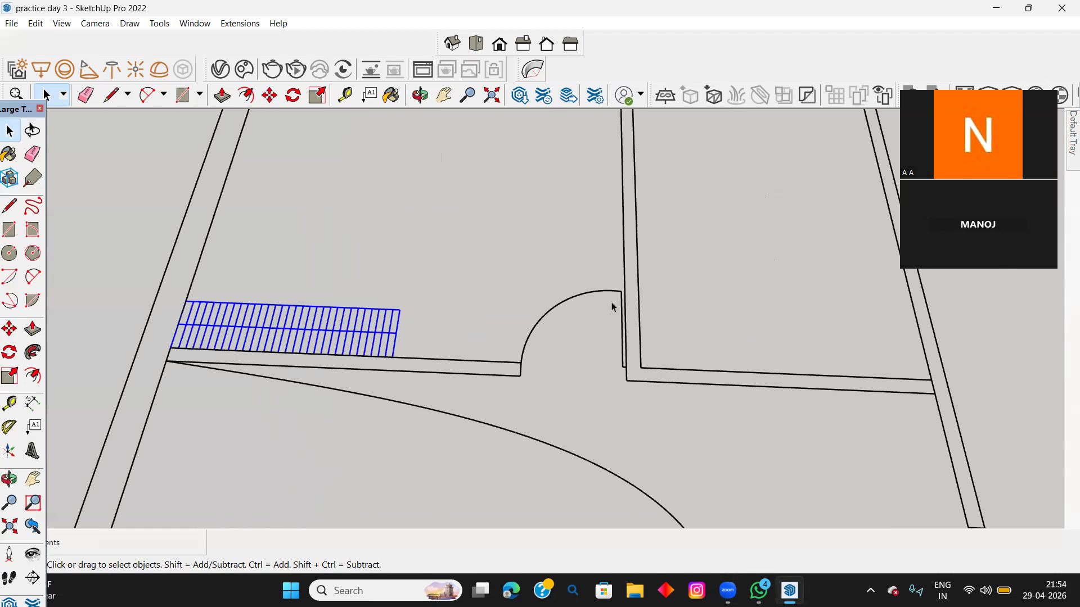
pyautogui.scroll(4, 612, 302)
pyautogui.scroll(2, 617, 305)
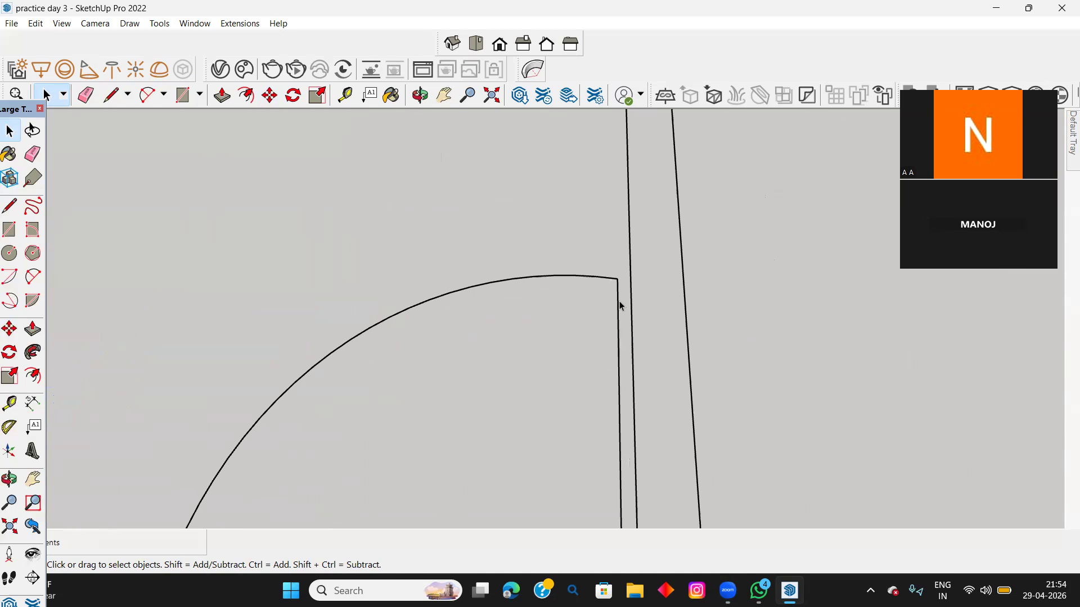
pyautogui.moveTo(622, 305); pyautogui.dragTo(444, 237)
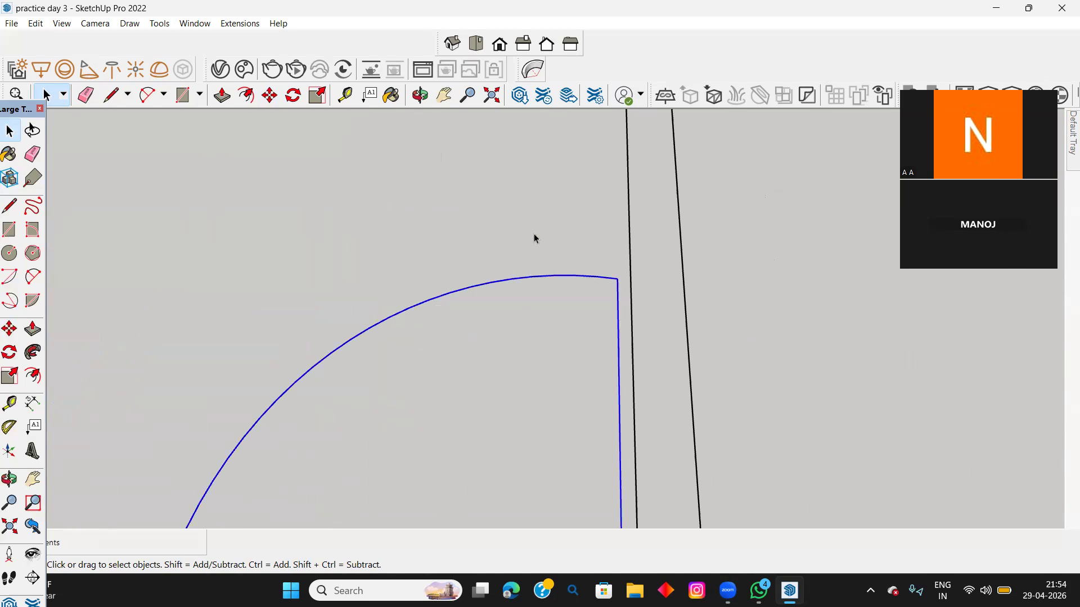
pyautogui.press('Delete')
pyautogui.scroll(-3, 557, 239)
pyautogui.scroll(2, 569, 384)
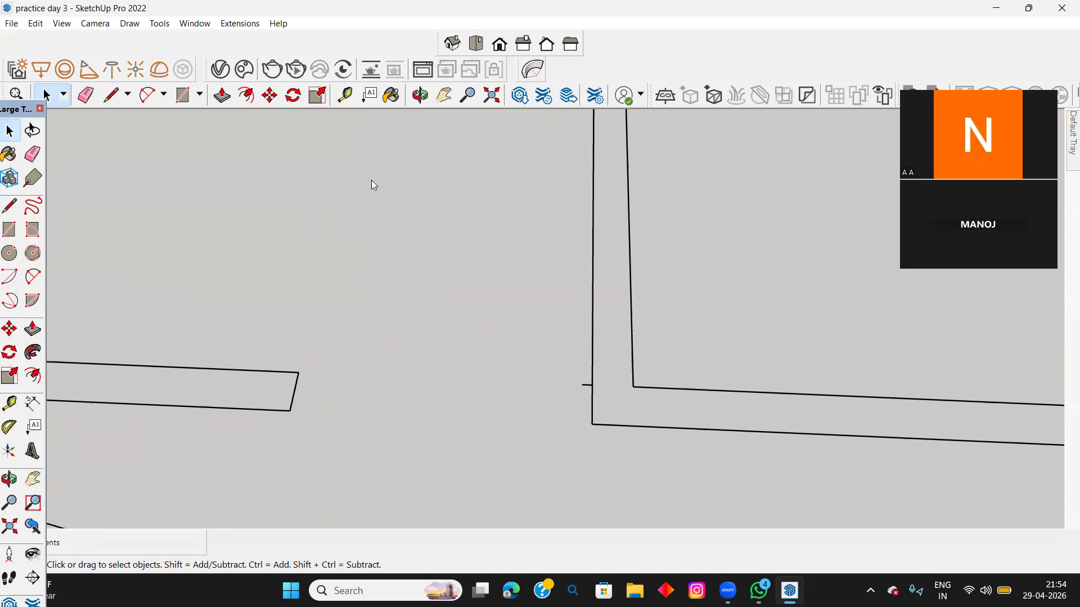
# Step: Delete the hatched wardrobe from the rear left bedroom
pyautogui.scroll(-3, 397, 239)
pyautogui.keyDown('shift'); pyautogui.moveTo(328, 298); pyautogui.dragTo(661, 349, button='middle'); pyautogui.keyUp('shift')
pyautogui.moveTo(255, 285)
pyautogui.mouseDown()
pyautogui.moveTo(493, 359)
pyautogui.moveTo(560, 366)
pyautogui.mouseUp()
pyautogui.press('Delete')
pyautogui.scroll(-5, 562, 312)
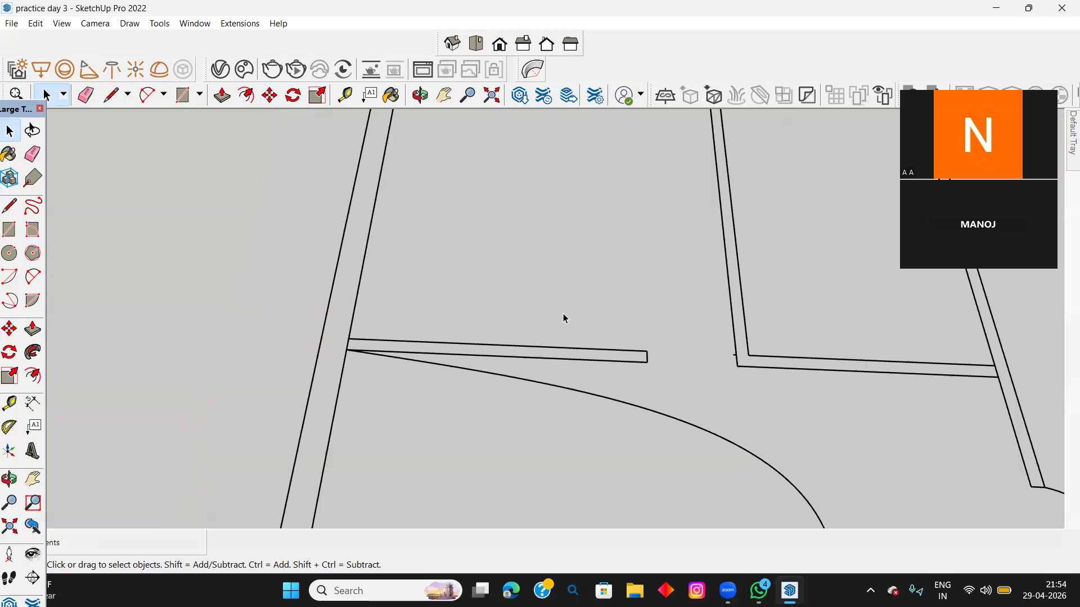
# Step: Delete part of the large curved line sweeping from the left outer wall below the rear left bedroom
pyautogui.moveTo(725, 457); pyautogui.dragTo(692, 397)
pyautogui.press('Delete')
pyautogui.scroll(3, 820, 417)
# Step: Delete the swing arc and leaf lines of the door beside the staircase wall
pyautogui.moveTo(836, 427); pyautogui.dragTo(787, 396)
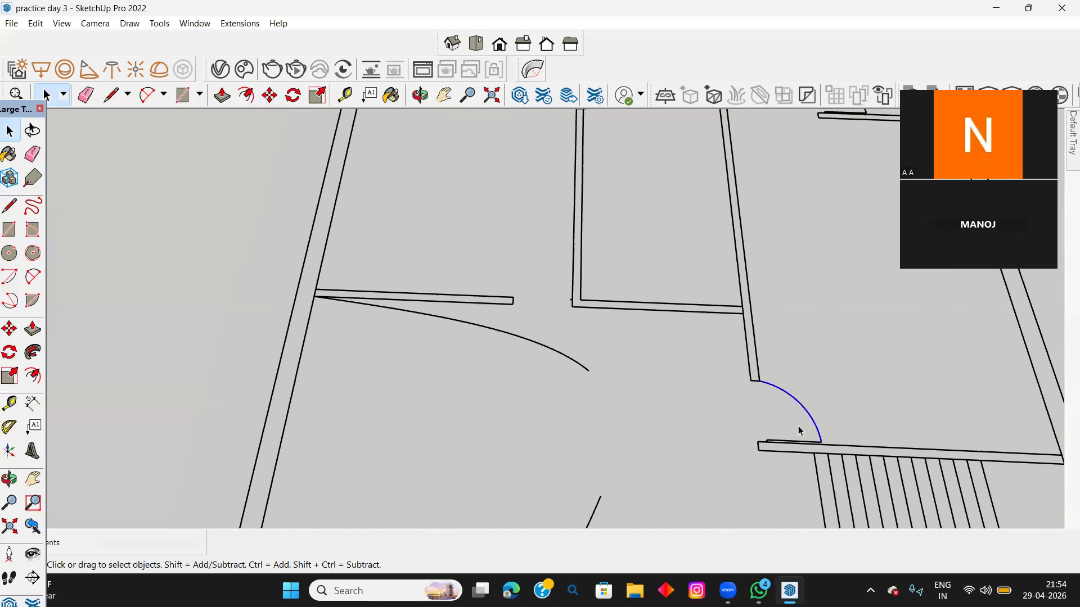
pyautogui.press('Delete')
pyautogui.scroll(3, 787, 433)
pyautogui.press('Delete')
pyautogui.scroll(2, 734, 450)
pyautogui.moveTo(681, 424); pyautogui.dragTo(726, 484)
pyautogui.press('Delete')
pyautogui.scroll(-3, 741, 365)
pyautogui.scroll(-2, 741, 367)
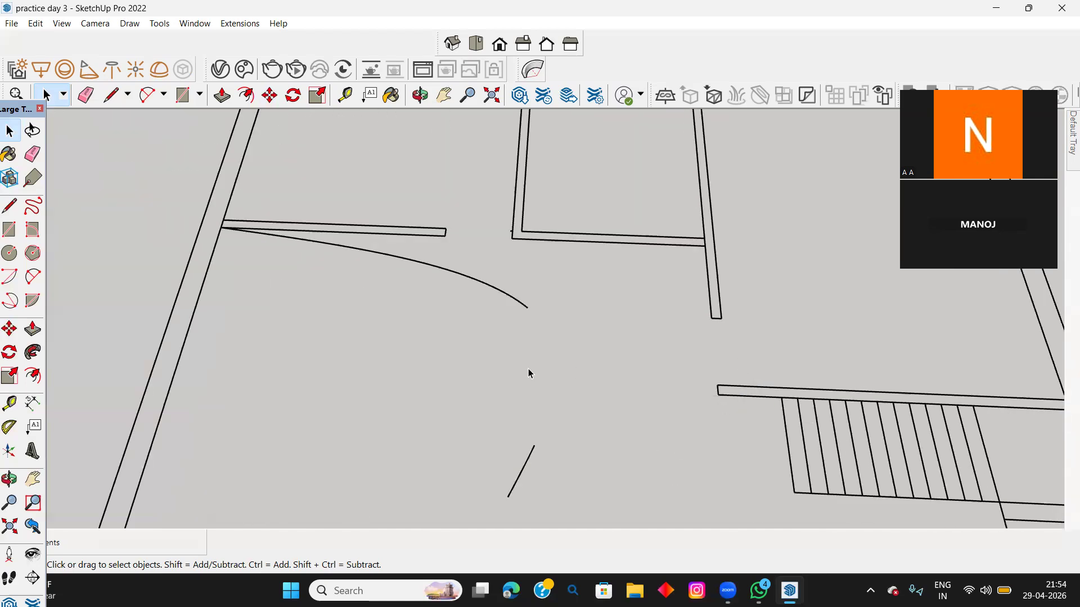
# Step: Delete the middle and lower segments of the large curve in the hall below the rear left bedroom
pyautogui.moveTo(468, 273); pyautogui.dragTo(468, 274)
pyautogui.press('Delete')
pyautogui.moveTo(503, 399); pyautogui.dragTo(503, 398)
pyautogui.press('Delete')
pyautogui.moveTo(575, 531); pyautogui.dragTo(495, 448)
pyautogui.press('Delete')
pyautogui.moveTo(397, 257); pyautogui.dragTo(397, 256)
pyautogui.press('Delete')
pyautogui.scroll(2, 409, 259)
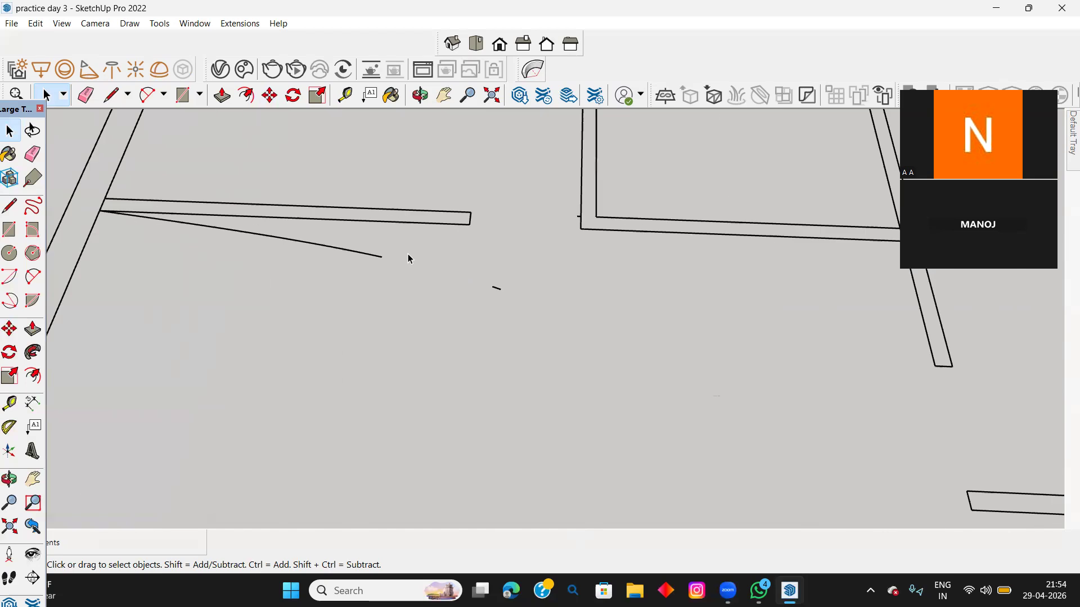
pyautogui.scroll(1, 183, 231)
pyautogui.click(195, 224)
pyautogui.press('Delete')
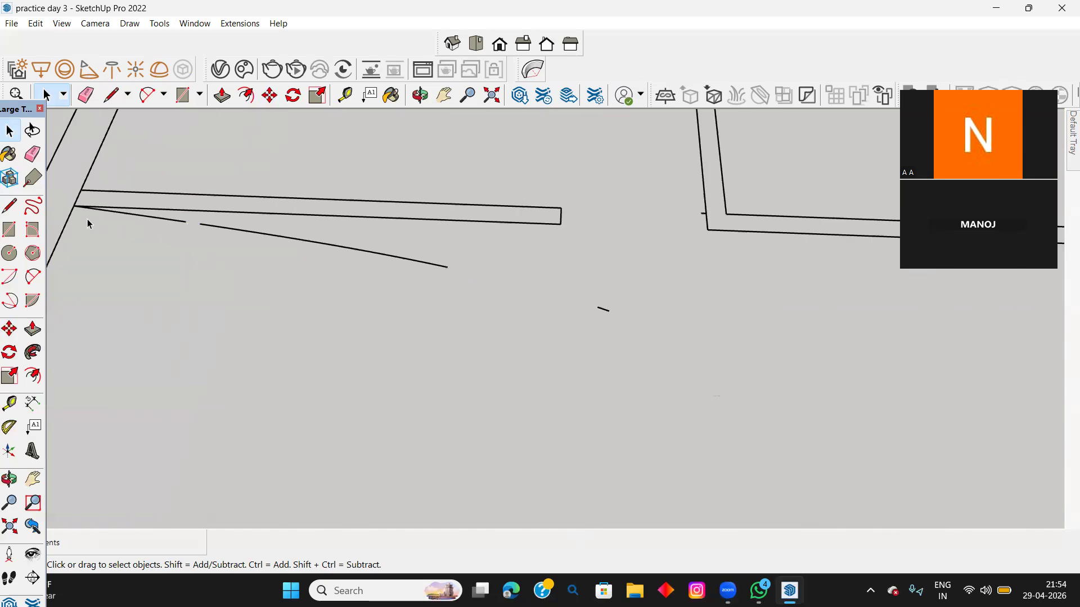
# Step: Delete the leftover curve fragments along the front wall and doorway of the rear left bedroom
pyautogui.scroll(3, 88, 224)
pyautogui.moveTo(84, 172); pyautogui.dragTo(759, 398)
pyautogui.press('Delete')
pyautogui.scroll(-3, 667, 332)
pyautogui.moveTo(704, 302); pyautogui.dragTo(950, 411)
pyautogui.press('Delete')
pyautogui.scroll(1, 377, 270)
pyautogui.scroll(4, 366, 268)
pyautogui.click(343, 266)
pyautogui.press('Delete')
pyautogui.scroll(5, 270, 255)
pyautogui.click(270, 255)
pyautogui.press('Delete')
pyautogui.scroll(-5, 400, 238)
pyautogui.scroll(-10, 399, 239)
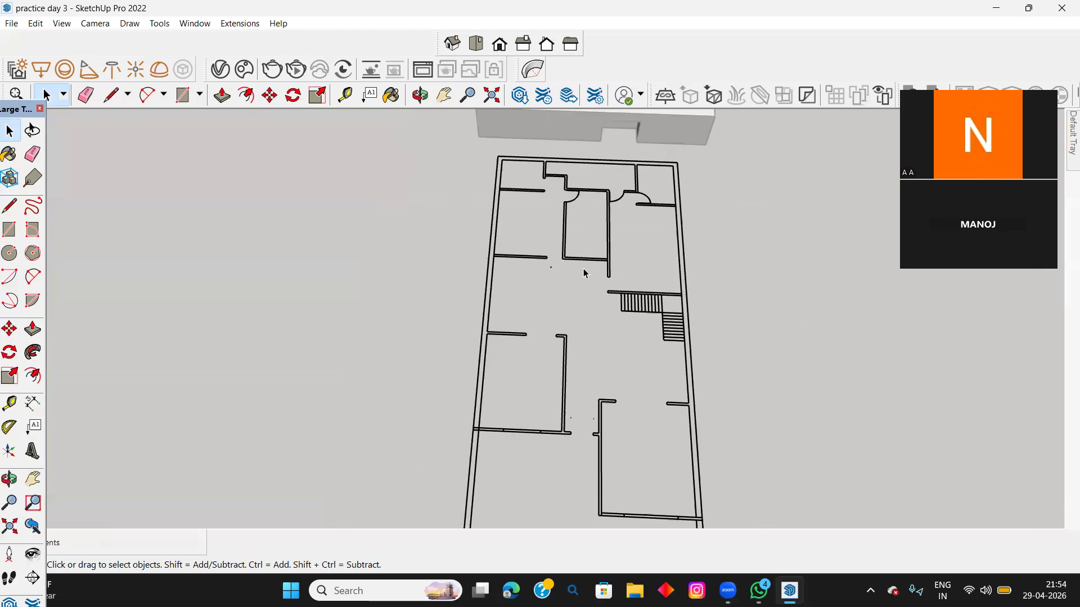
# Step: Draw a 30' by 70' rectangle over the whole plan, from its rear left outer corner to its front right outer corner
pyautogui.scroll(-8, 585, 274)
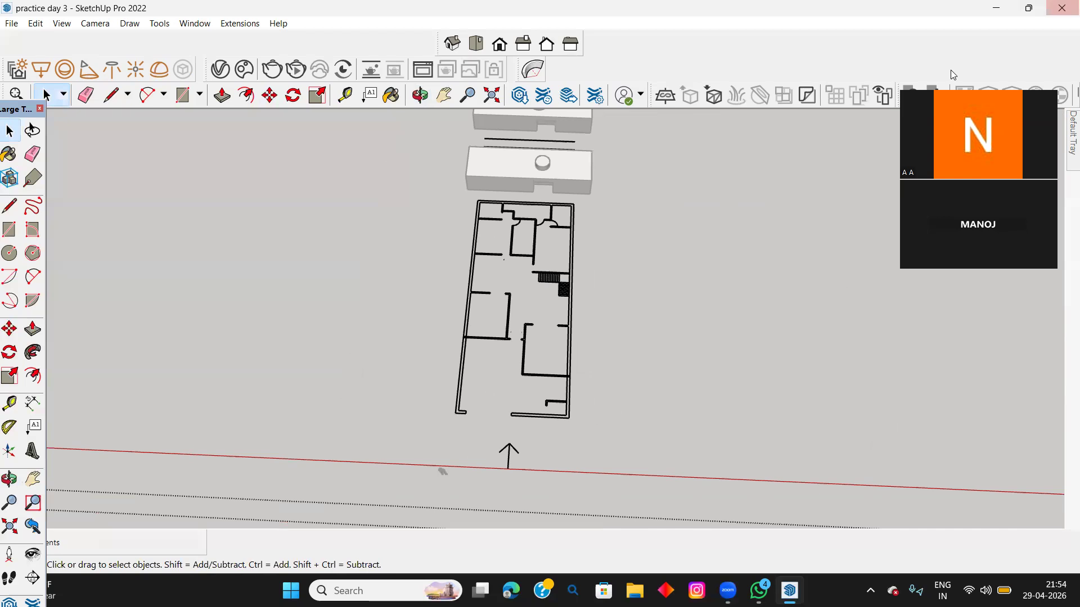
pyautogui.scroll(6, 508, 225)
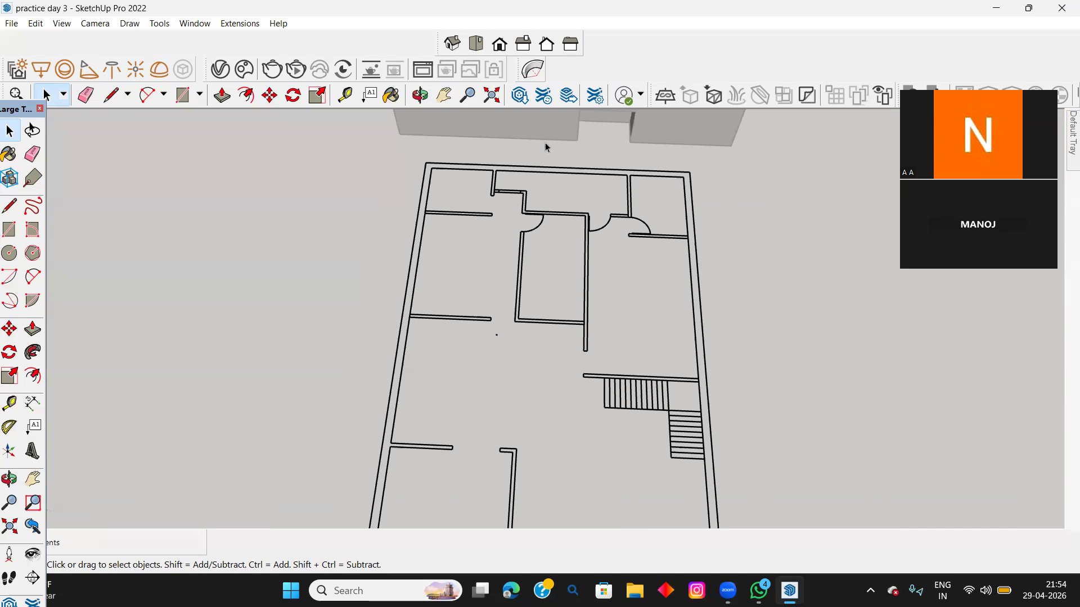
pyautogui.moveTo(541, 177); pyautogui.dragTo(551, 209, button='middle')
pyautogui.scroll(-3, 527, 180)
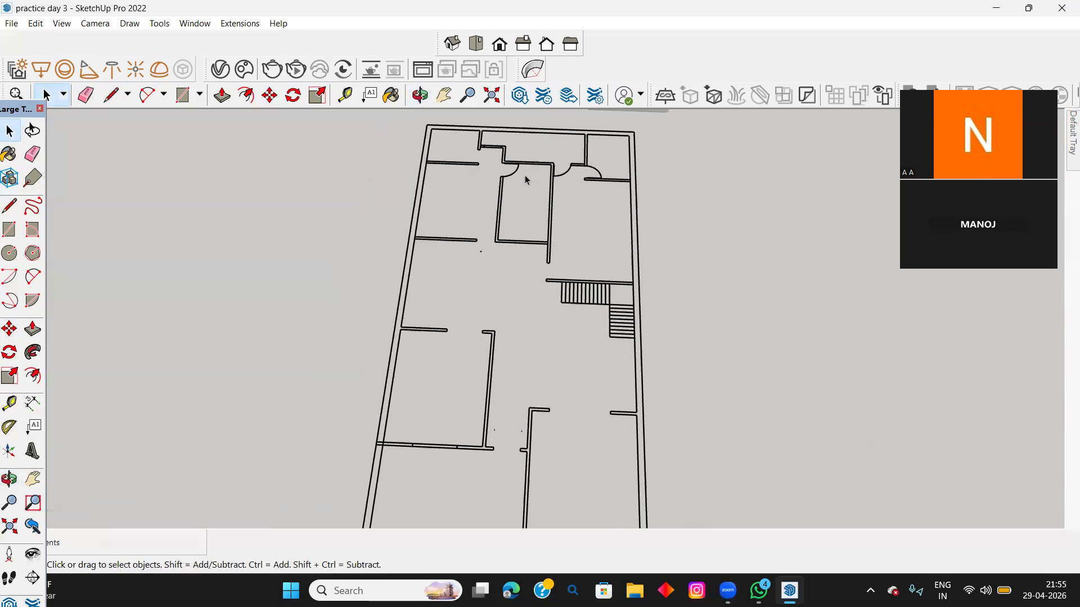
pyautogui.press('r')
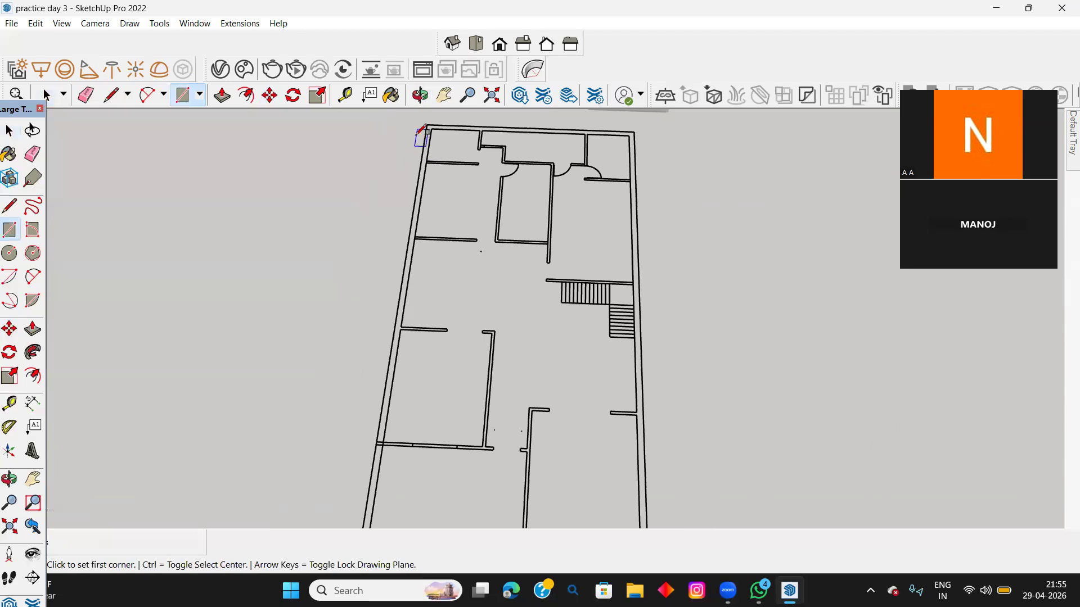
pyautogui.click(426, 125)
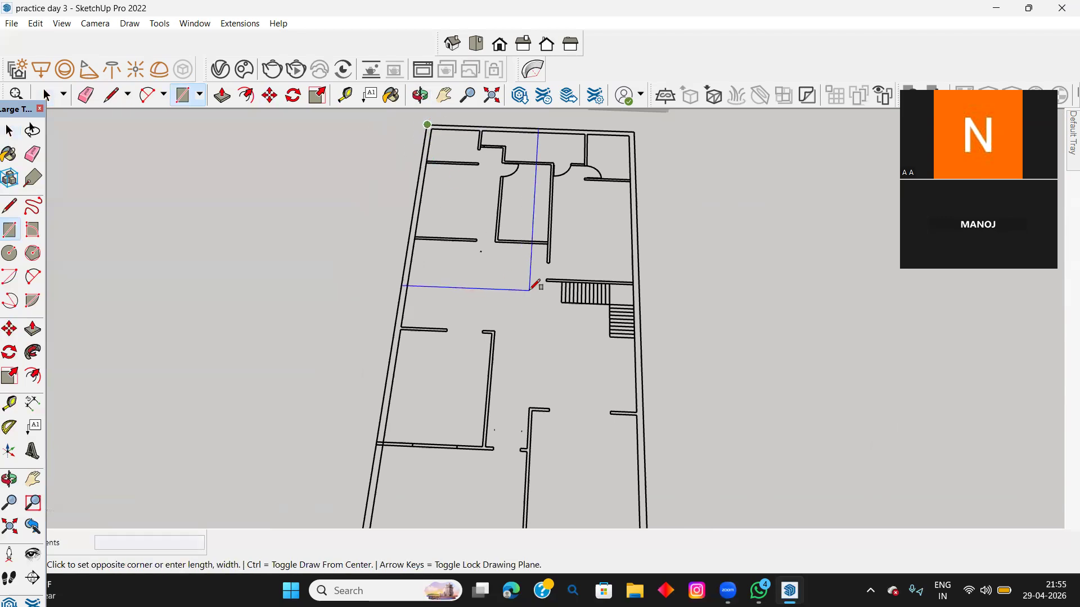
pyautogui.scroll(-2, 545, 290)
pyautogui.scroll(3, 588, 446)
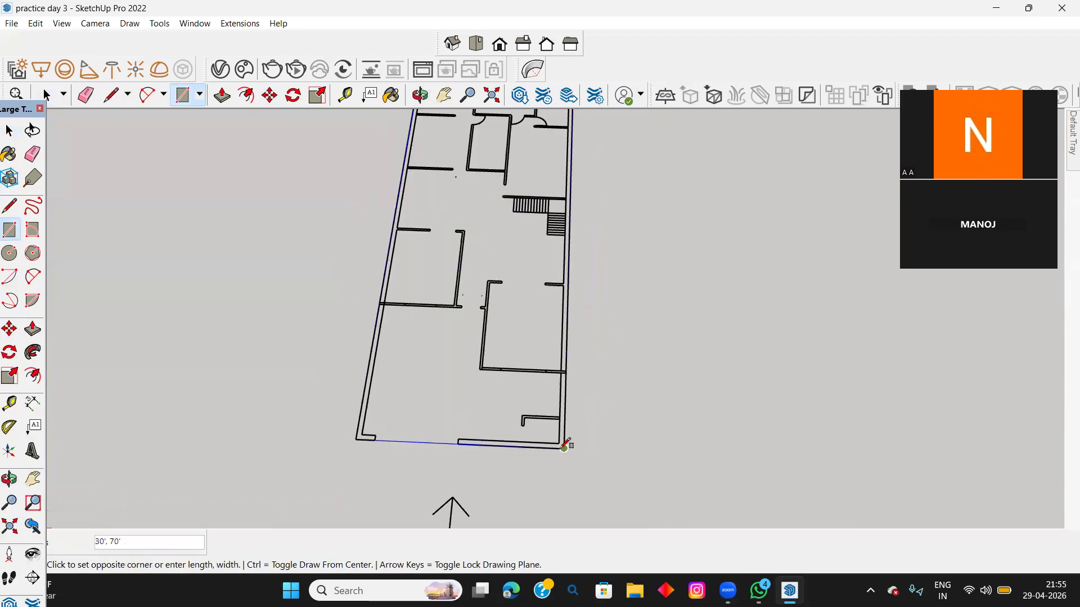
pyautogui.scroll(2, 565, 443)
pyautogui.click(565, 444)
pyautogui.press('space')
# Step: Delete the door swing arc at the rear of the central room
pyautogui.moveTo(554, 292); pyautogui.dragTo(343, 339, button='middle')
pyautogui.scroll(2, 609, 145)
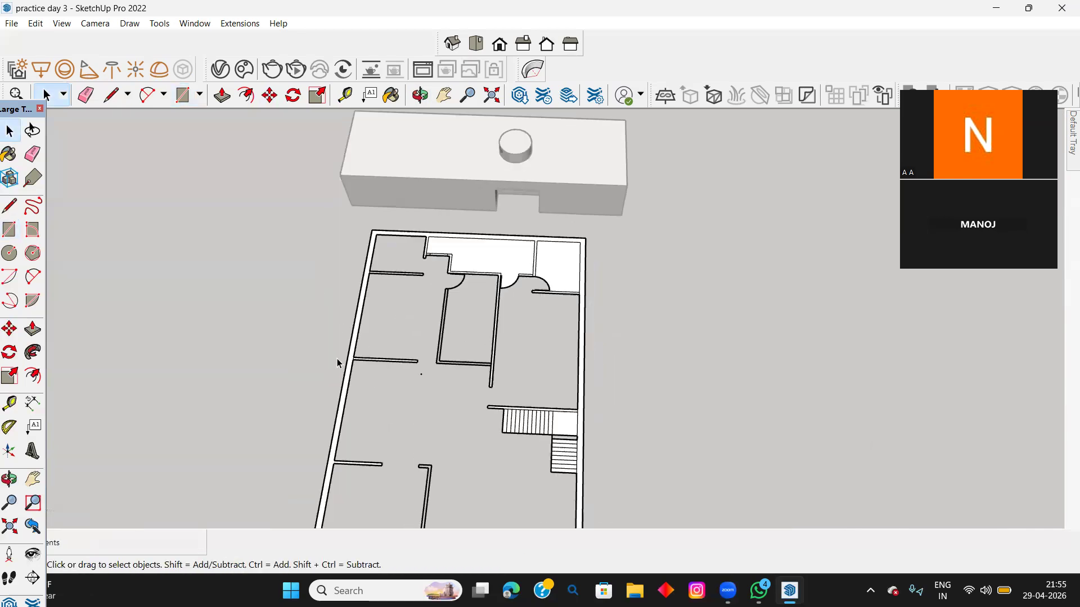
pyautogui.scroll(2, 490, 255)
pyautogui.scroll(4, 579, 242)
pyautogui.scroll(2, 541, 231)
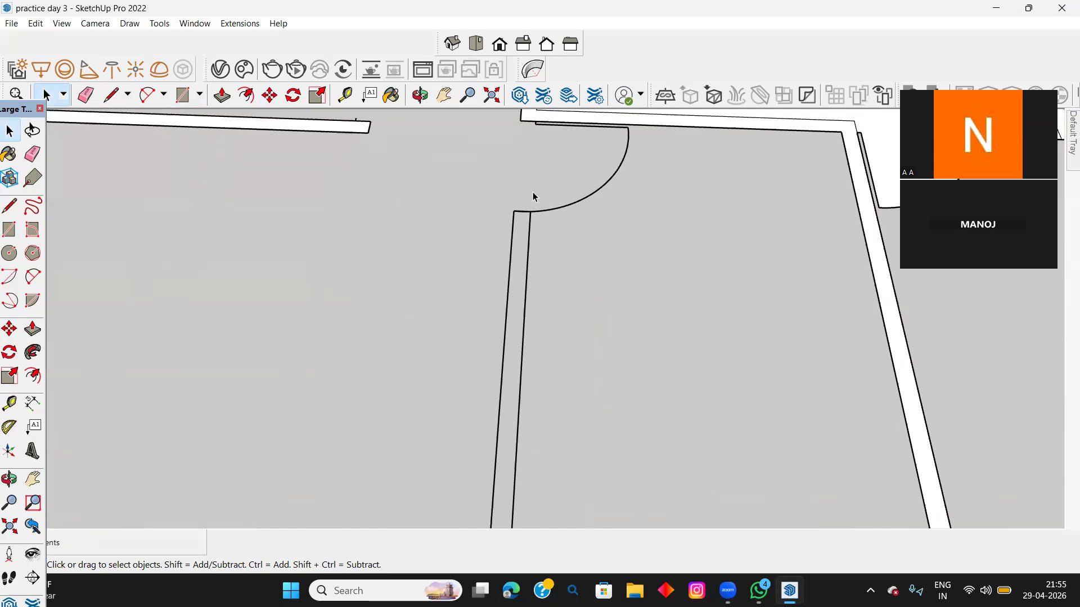
pyautogui.keyDown('shift'); pyautogui.moveTo(533, 192); pyautogui.dragTo(552, 357, button='middle'); pyautogui.keyUp('shift')
pyautogui.scroll(3, 626, 265)
pyautogui.moveTo(698, 316); pyautogui.dragTo(631, 278)
pyautogui.scroll(2, 681, 299)
pyautogui.press('Delete')
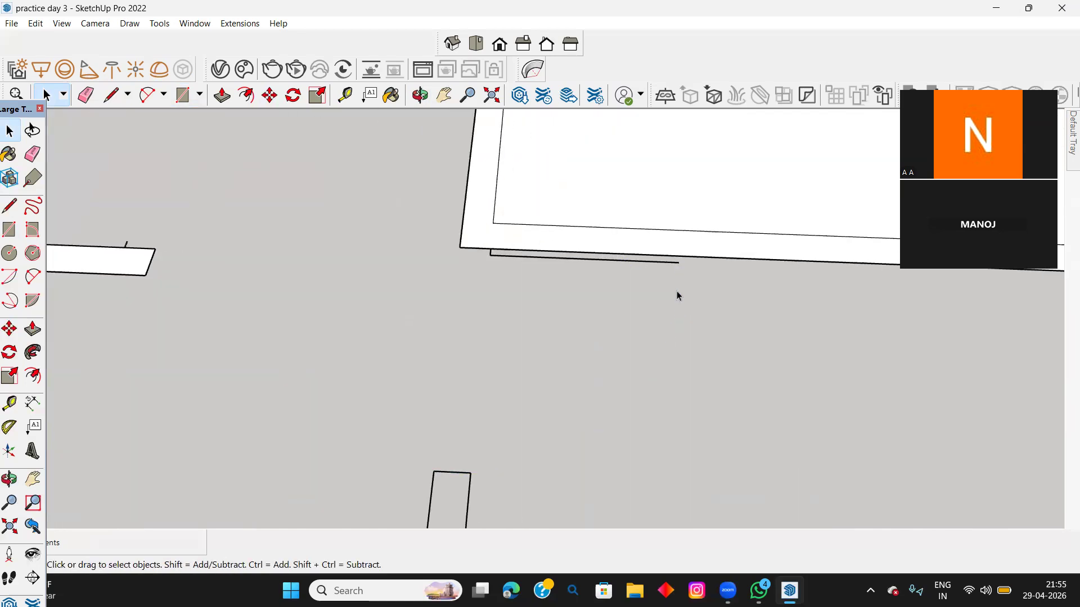
# Step: Delete the remaining door leaf lines along the central room's rear wall
pyautogui.scroll(2, 664, 258)
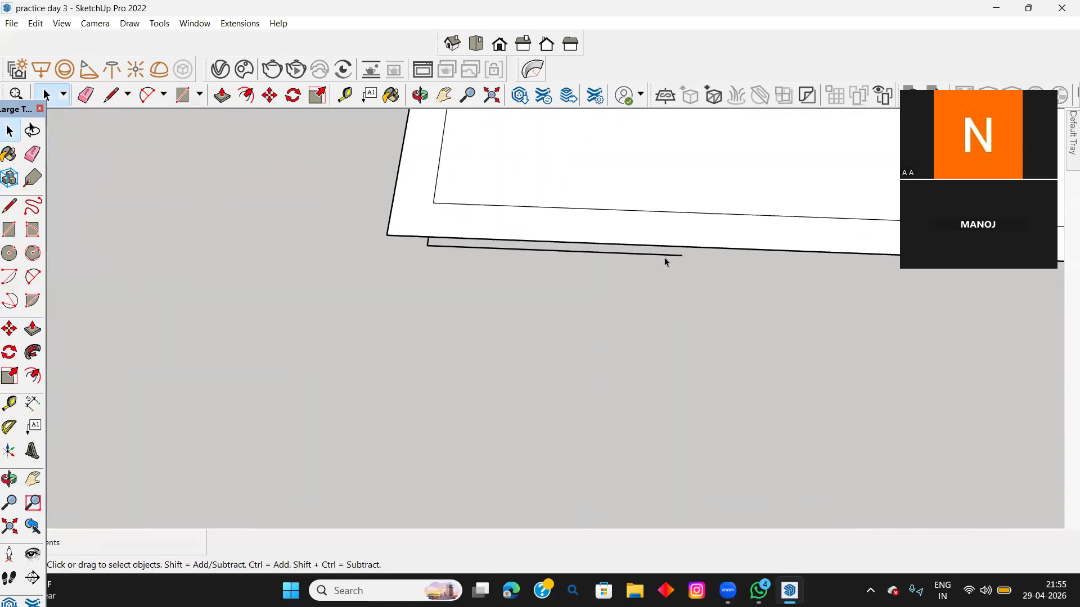
pyautogui.click(501, 250)
pyautogui.press('Delete')
pyautogui.scroll(2, 437, 247)
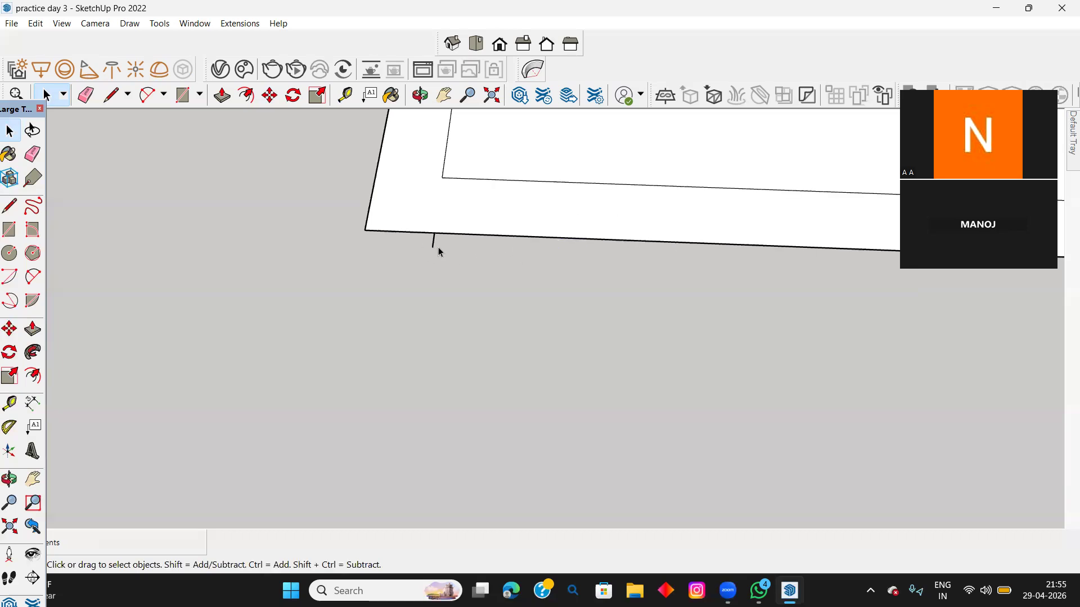
pyautogui.scroll(-5, 540, 288)
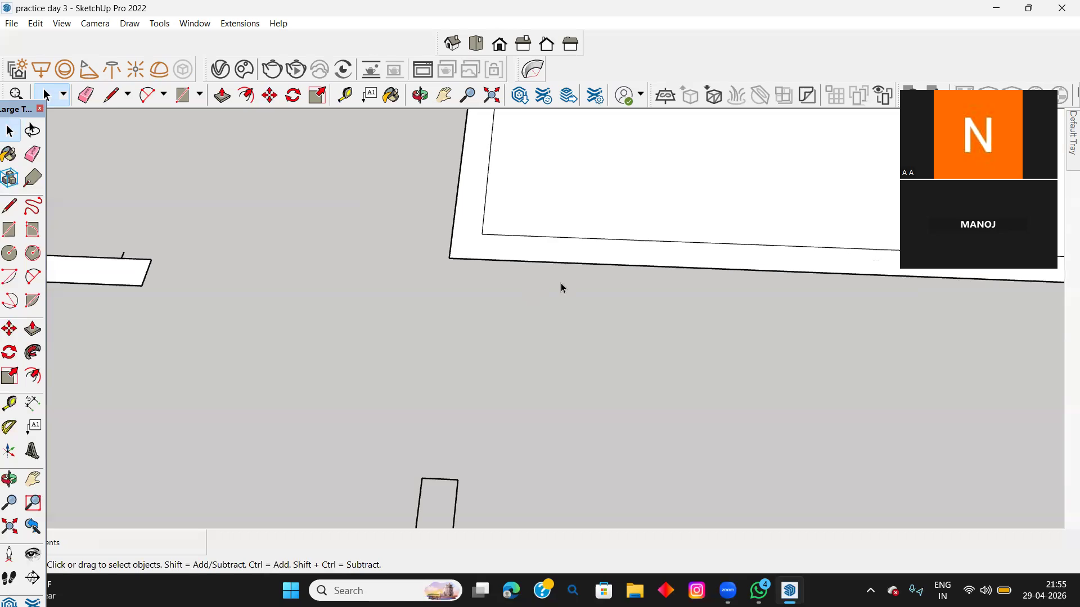
# Step: Draw a 4" by 10' 7" rectangle over the central room's left wall to fill it with a face
pyautogui.press('r')
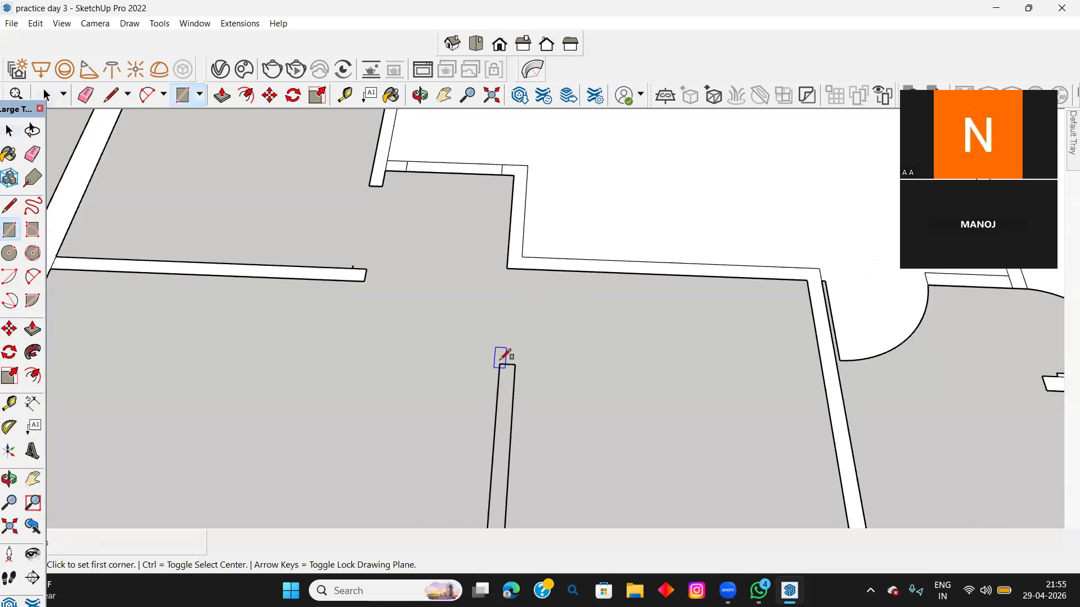
pyautogui.click(500, 365)
pyautogui.scroll(-1, 526, 429)
pyautogui.scroll(-3, 518, 482)
pyautogui.scroll(4, 529, 338)
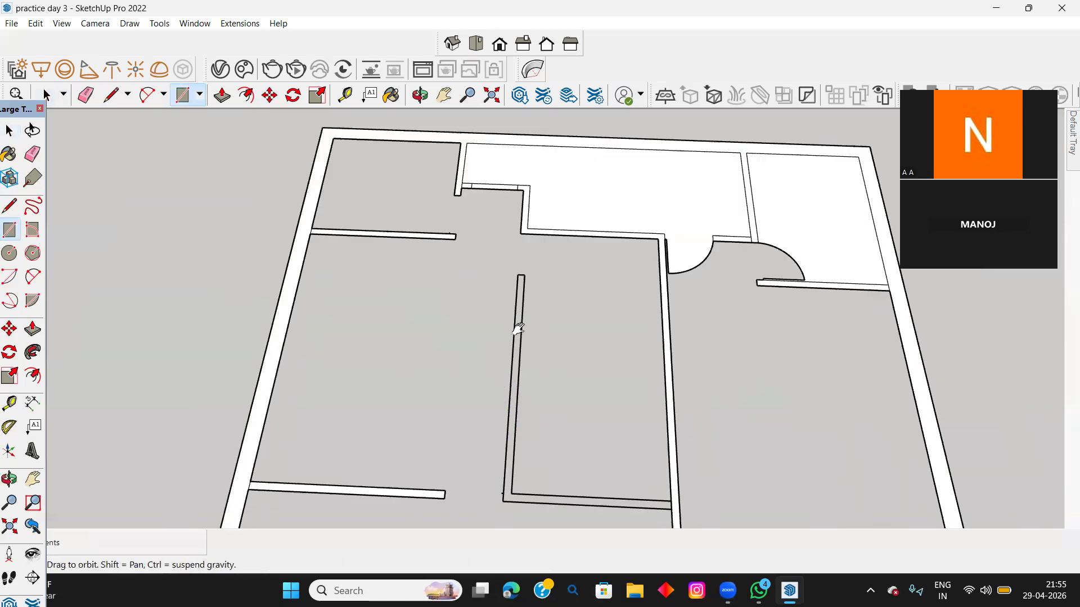
pyautogui.scroll(3, 520, 386)
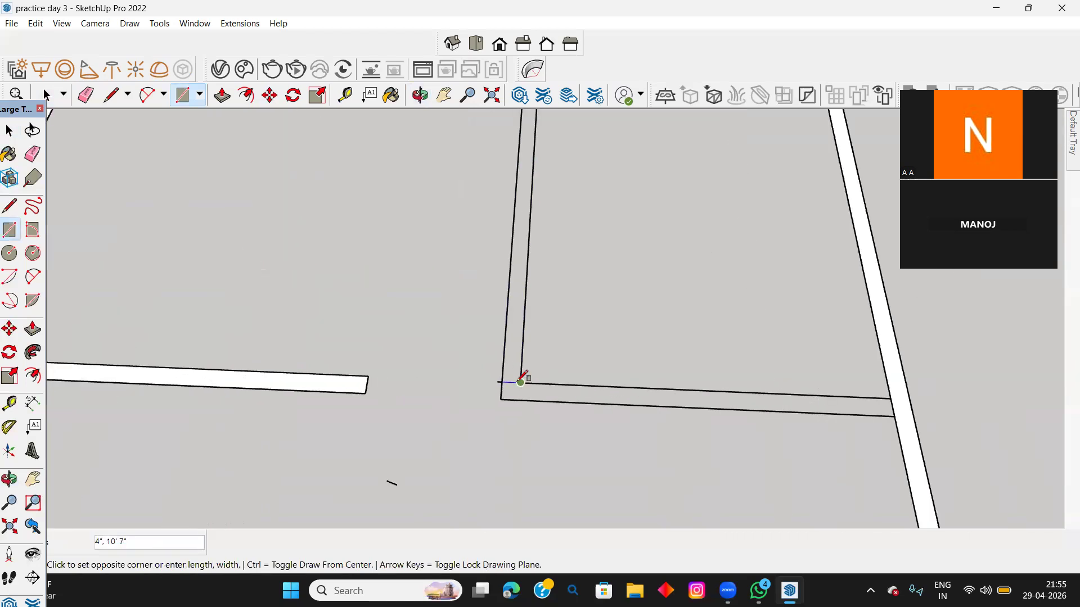
pyautogui.click(522, 378)
pyautogui.scroll(-3, 526, 366)
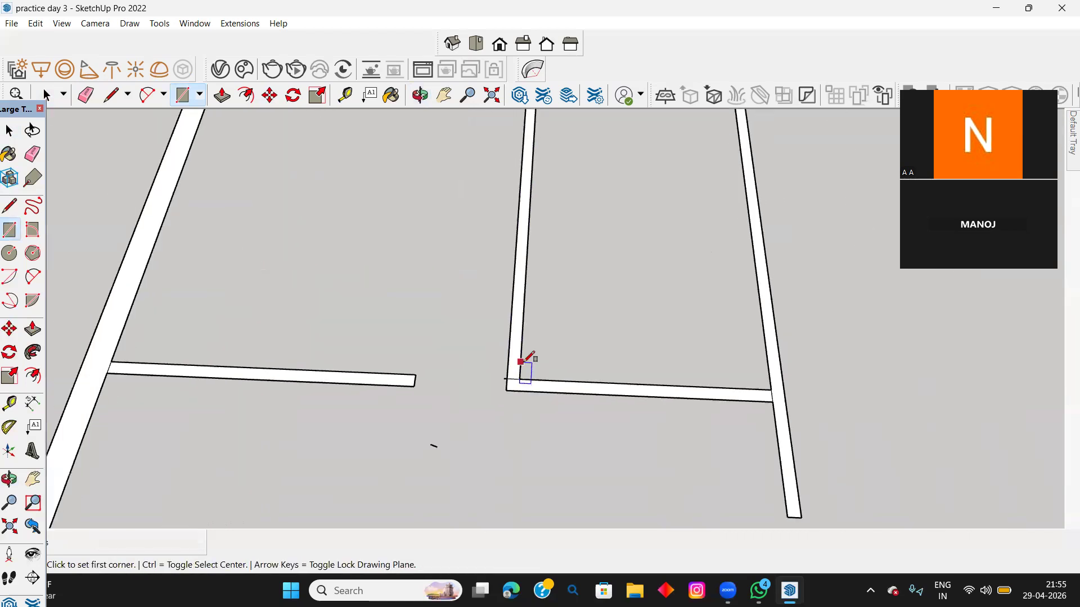
pyautogui.press('space')
pyautogui.scroll(2, 522, 394)
pyautogui.scroll(2, 514, 354)
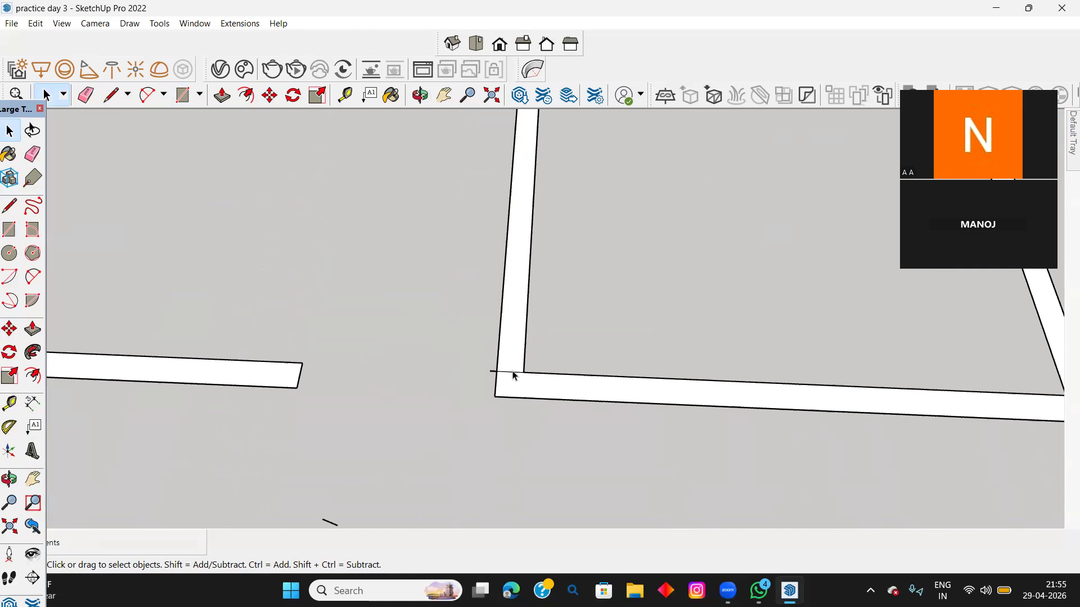
pyautogui.scroll(-4, 513, 374)
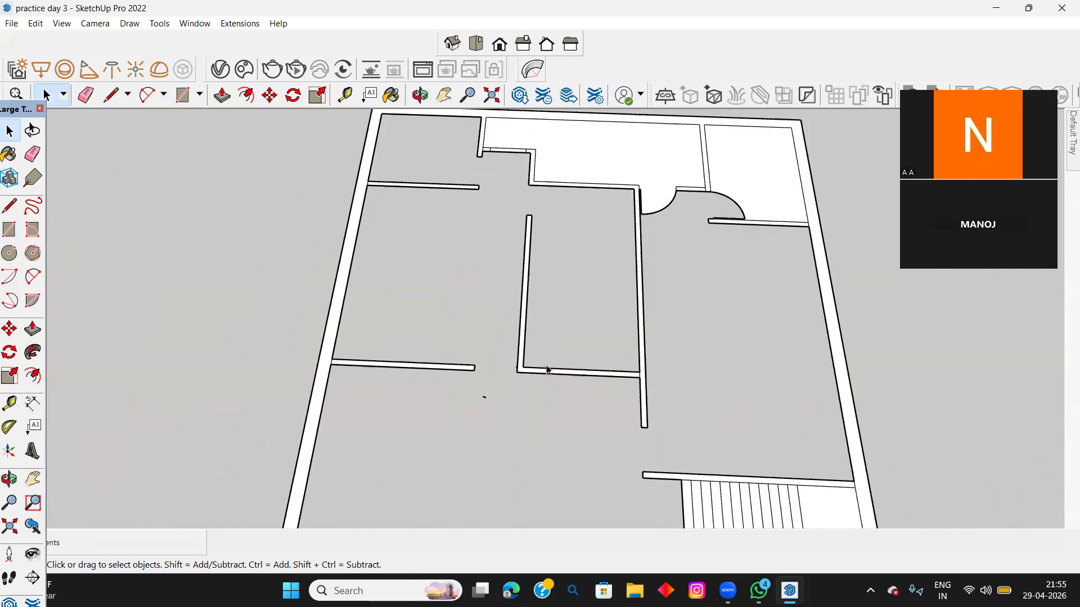
# Step: Draw a 1' 6" by 4" rectangle over the short rear return wall of the middle left room
pyautogui.scroll(-3, 549, 372)
pyautogui.keyDown('shift'); pyautogui.moveTo(550, 374); pyautogui.dragTo(550, 169, button='middle'); pyautogui.keyUp('shift')
pyautogui.scroll(3, 549, 168)
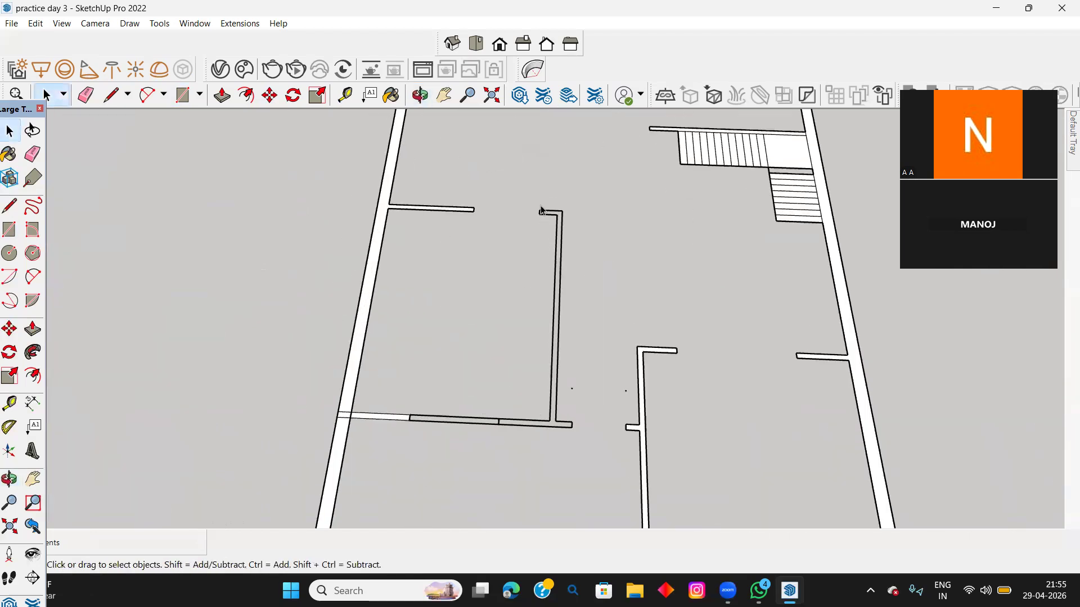
pyautogui.scroll(3, 541, 211)
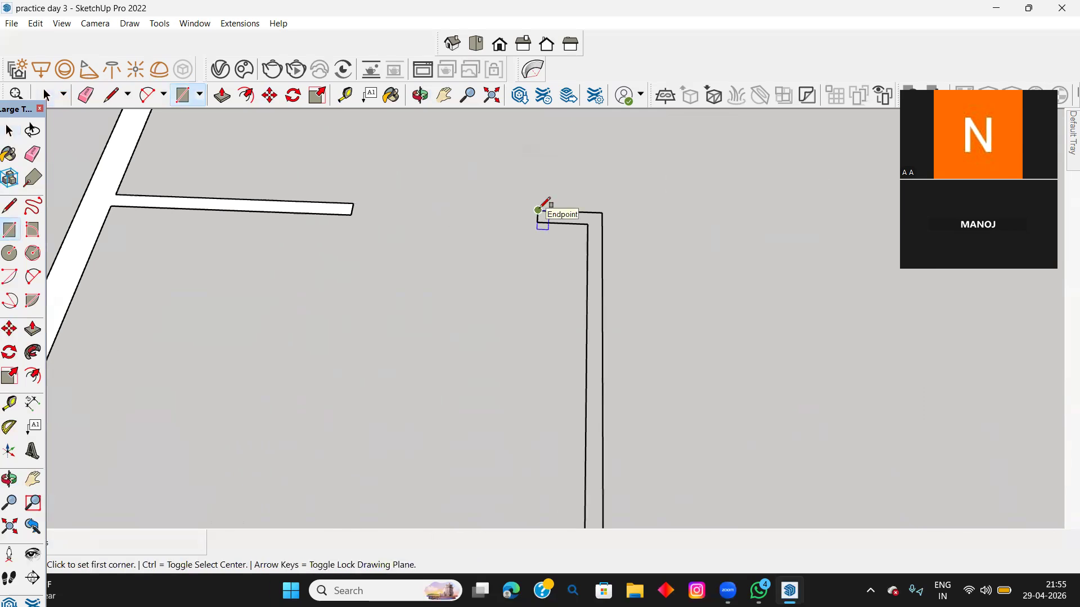
pyautogui.scroll(1, 539, 209)
pyautogui.click(538, 210)
pyautogui.click(609, 225)
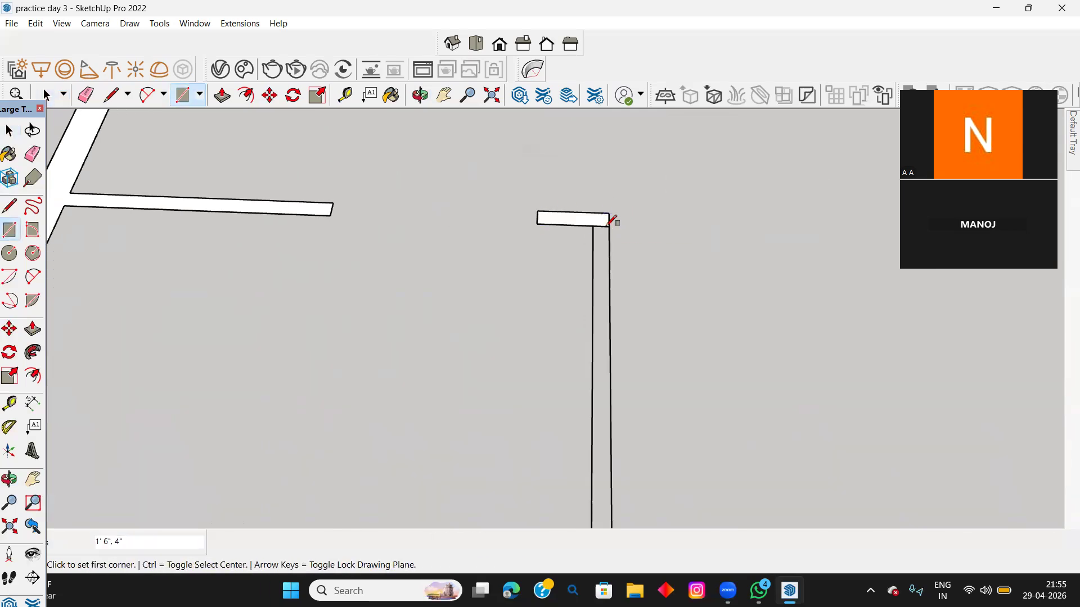
# Step: Draw a rectangle over the middle left room's long right wall, from the return wall to the front wall
pyautogui.click(593, 227)
pyautogui.scroll(-3, 634, 335)
pyautogui.moveTo(634, 335); pyautogui.dragTo(597, 360, button='middle')
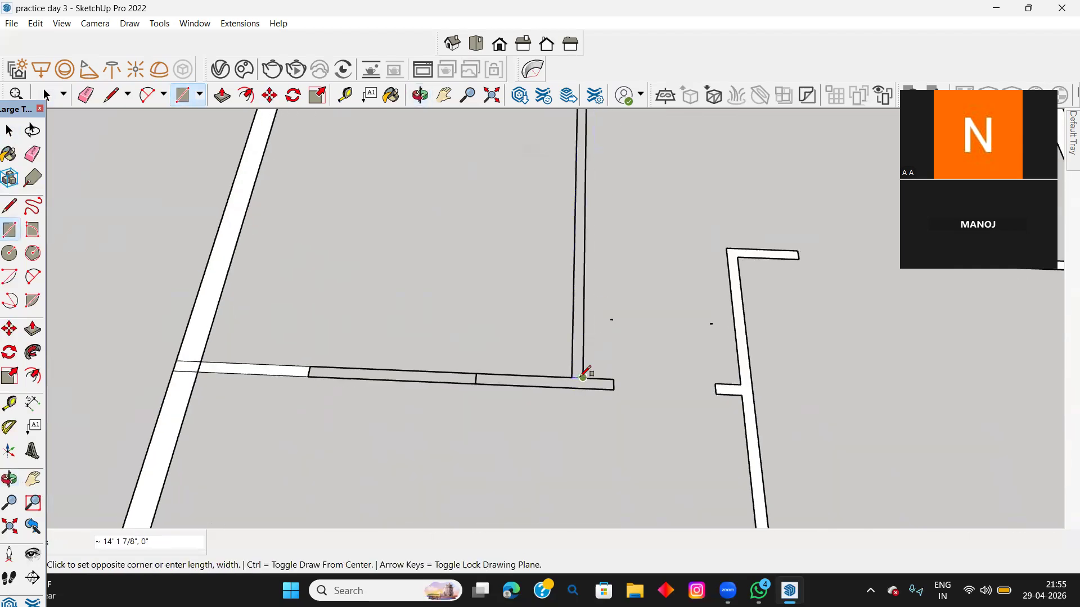
pyautogui.click(585, 372)
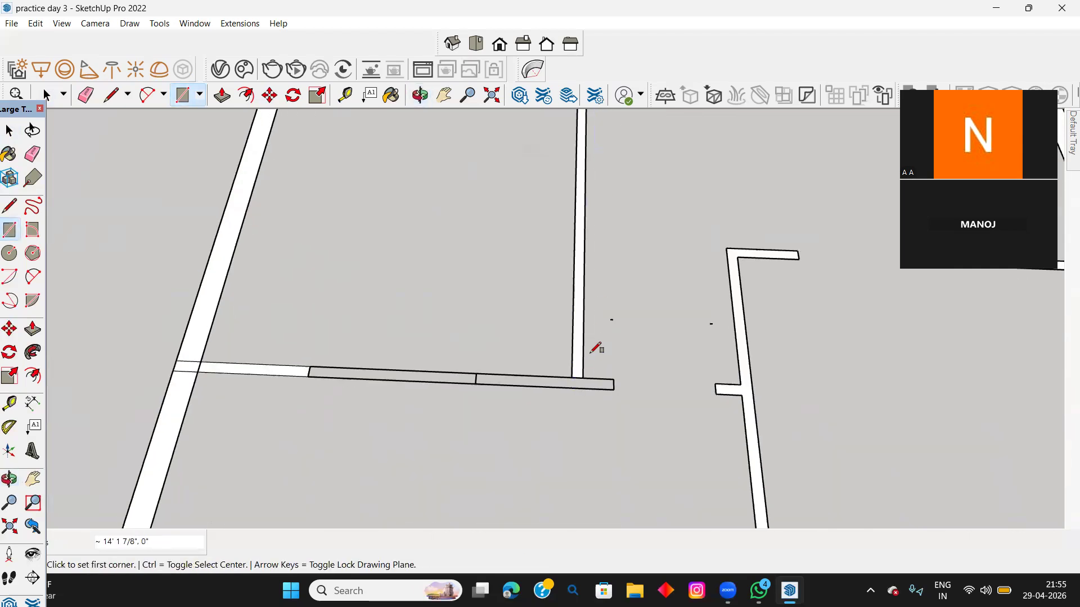
# Step: Draw a 5' by 4" rectangle over the unfilled middle segment of the middle left room's front wall
pyautogui.click(311, 366)
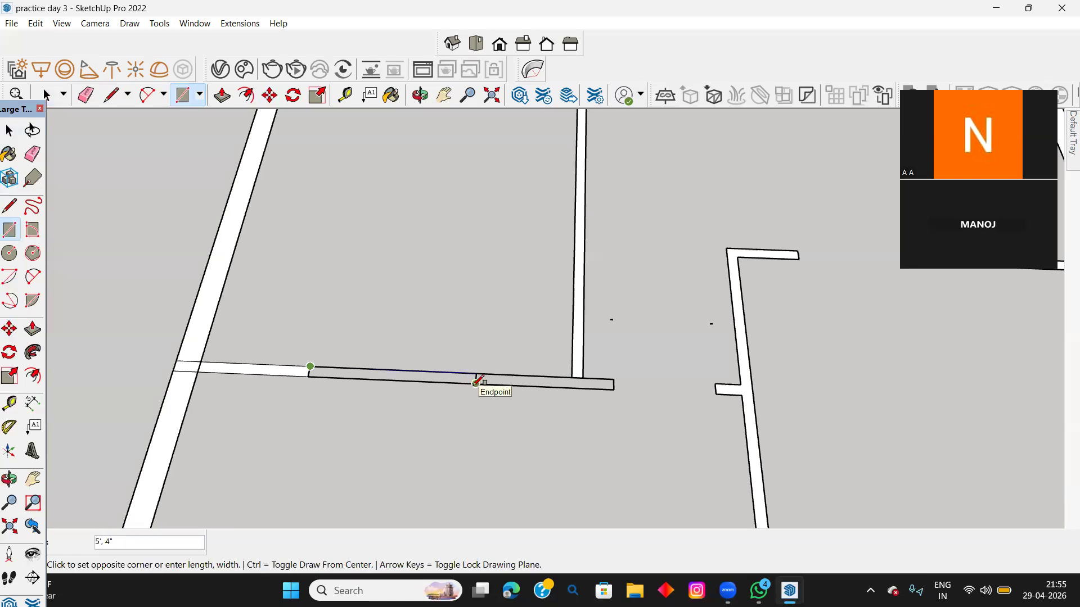
pyautogui.click(477, 383)
pyautogui.press('space')
# Step: Extrude the outer perimeter wall face, with its attached rear partitions, upward by 10'
pyautogui.moveTo(466, 380); pyautogui.dragTo(590, 316, button='middle')
pyautogui.scroll(-10, 630, 292)
pyautogui.moveTo(696, 313); pyautogui.dragTo(575, 483, button='middle')
pyautogui.scroll(6, 575, 482)
pyautogui.moveTo(619, 222); pyautogui.dragTo(609, 438, button='middle')
pyautogui.scroll(2, 608, 323)
pyautogui.moveTo(607, 323); pyautogui.dragTo(615, 366, button='middle')
pyautogui.scroll(-3, 615, 366)
pyautogui.scroll(3, 454, 225)
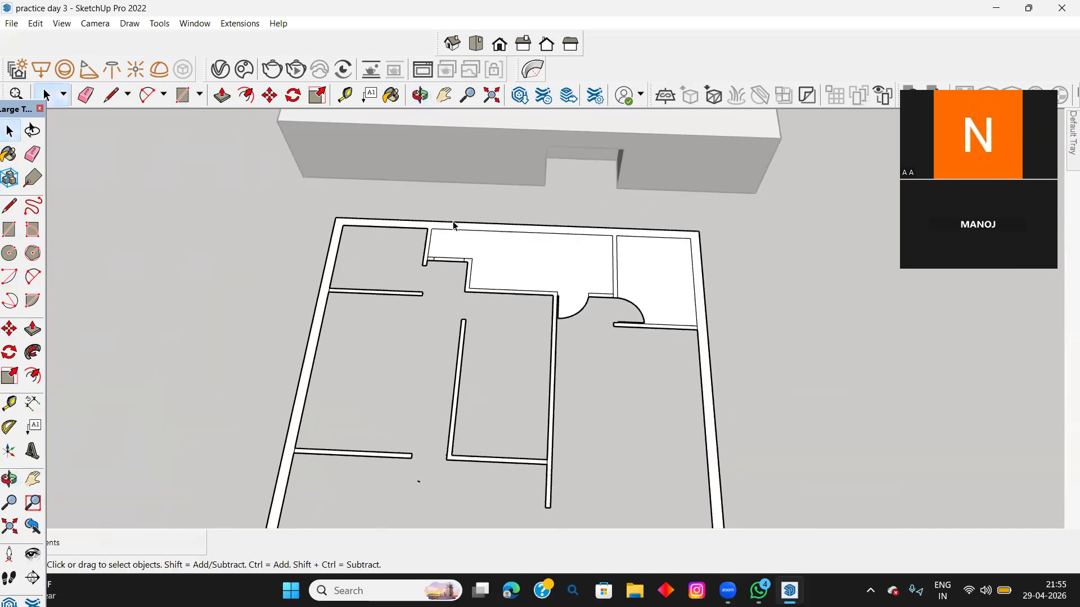
pyautogui.scroll(5, 454, 225)
pyautogui.click(455, 222)
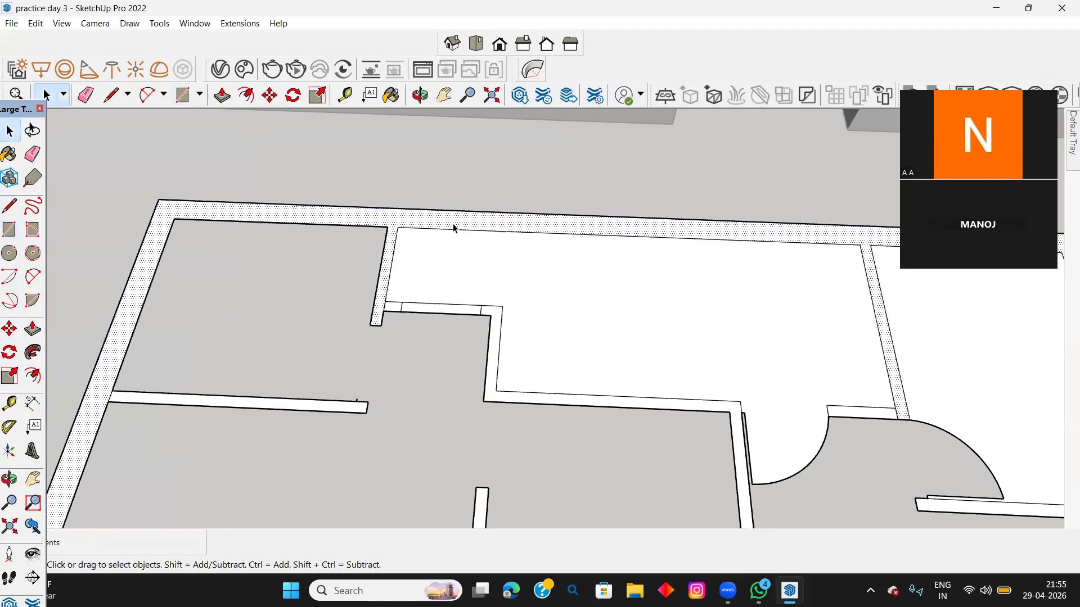
pyautogui.scroll(2, 346, 211)
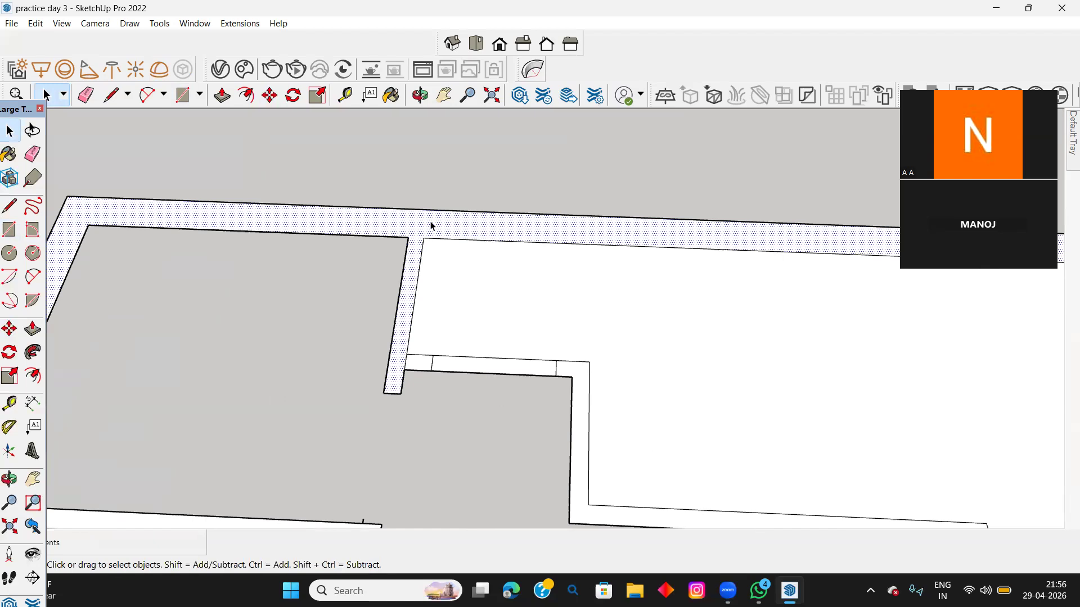
pyautogui.press('p')
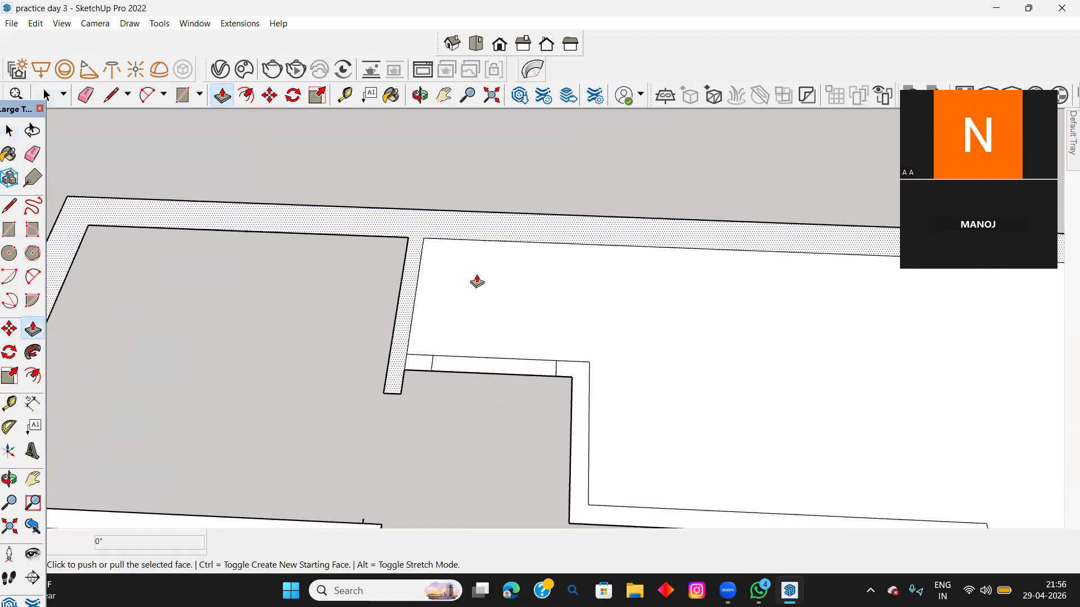
pyautogui.click(485, 231)
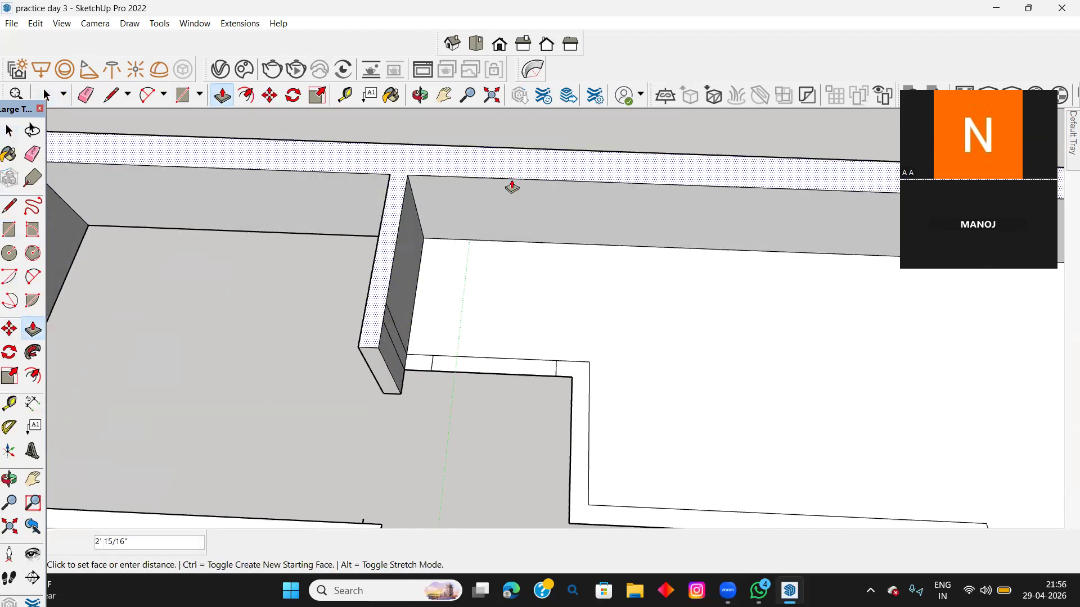
pyautogui.scroll(-4, 510, 183)
pyautogui.scroll(-2, 514, 179)
pyautogui.keyDown('shift'); pyautogui.moveTo(528, 221); pyautogui.dragTo(544, 325, button='middle'); pyautogui.keyUp('shift')
pyautogui.scroll(-4, 547, 242)
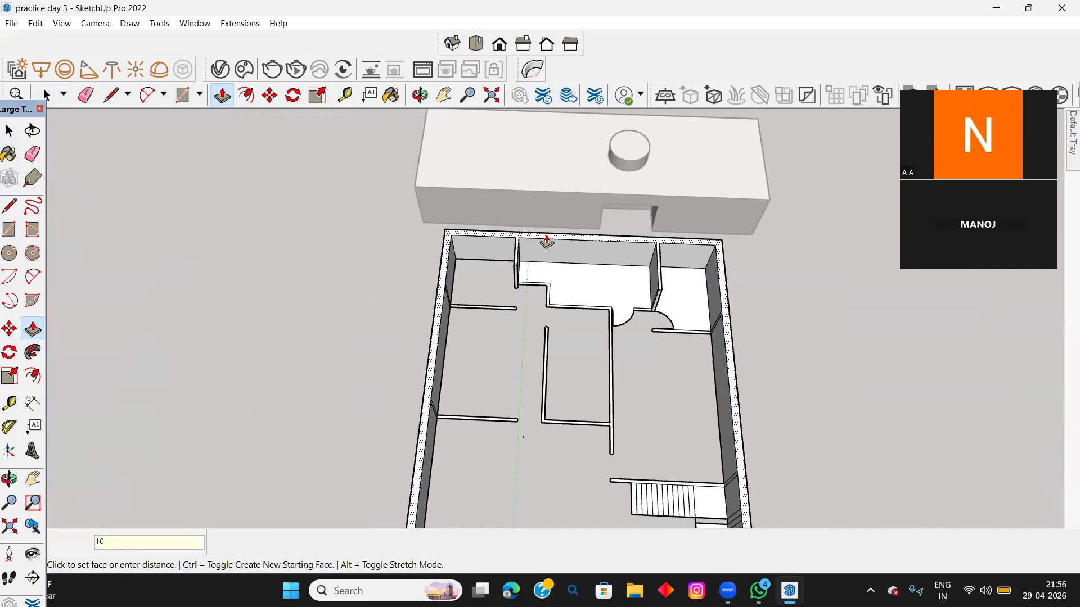
pyautogui.press('Return')
# Step: Extrude the central room's left, front and long right walls to the same 10' height
pyautogui.scroll(-4, 563, 217)
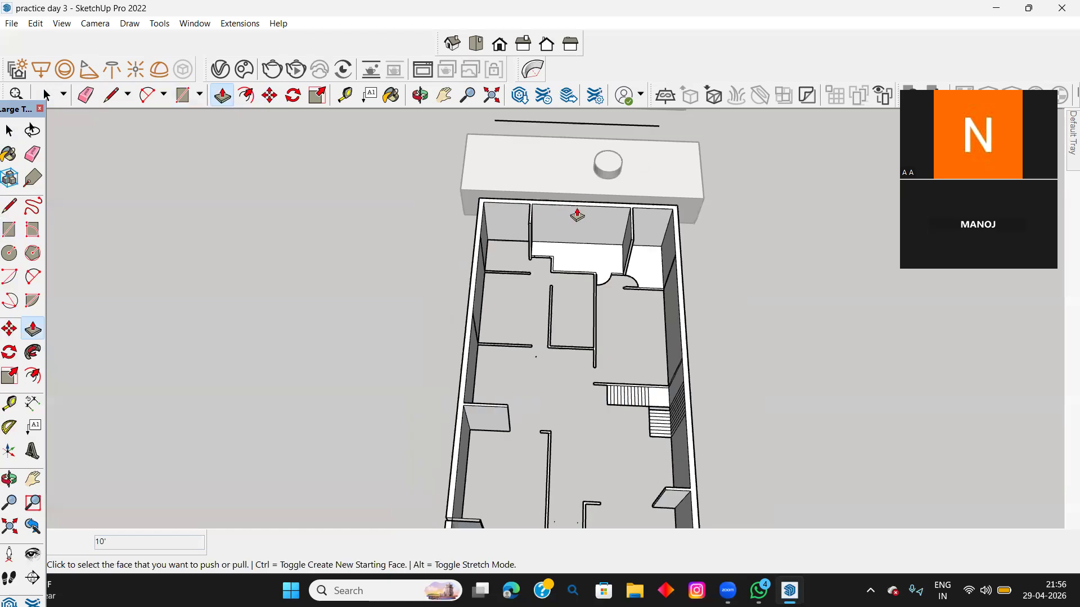
pyautogui.scroll(6, 584, 281)
pyautogui.scroll(5, 584, 280)
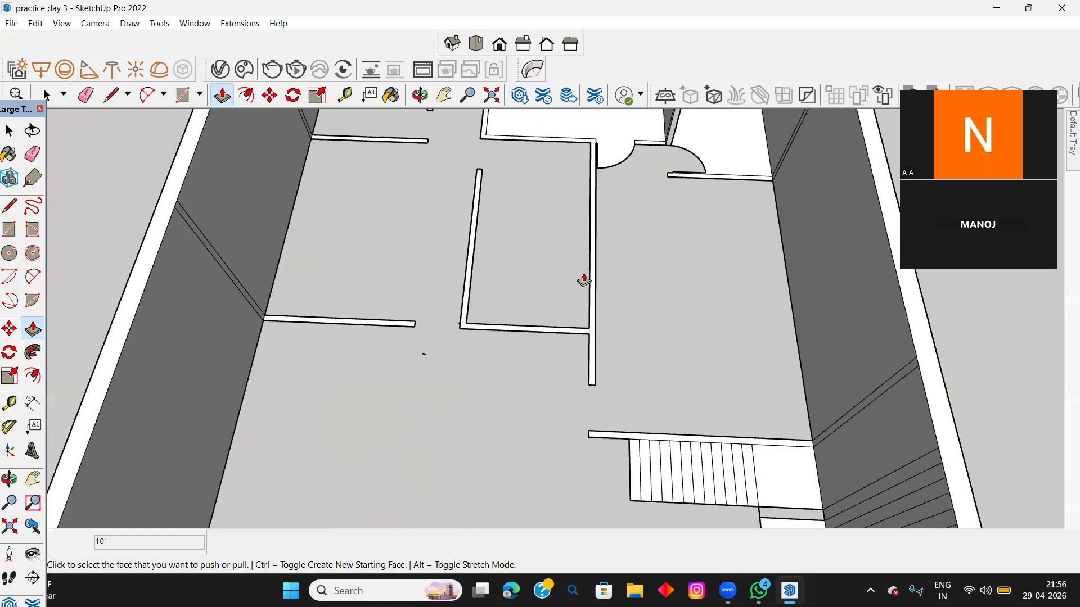
pyautogui.scroll(-8, 625, 304)
pyautogui.scroll(7, 608, 310)
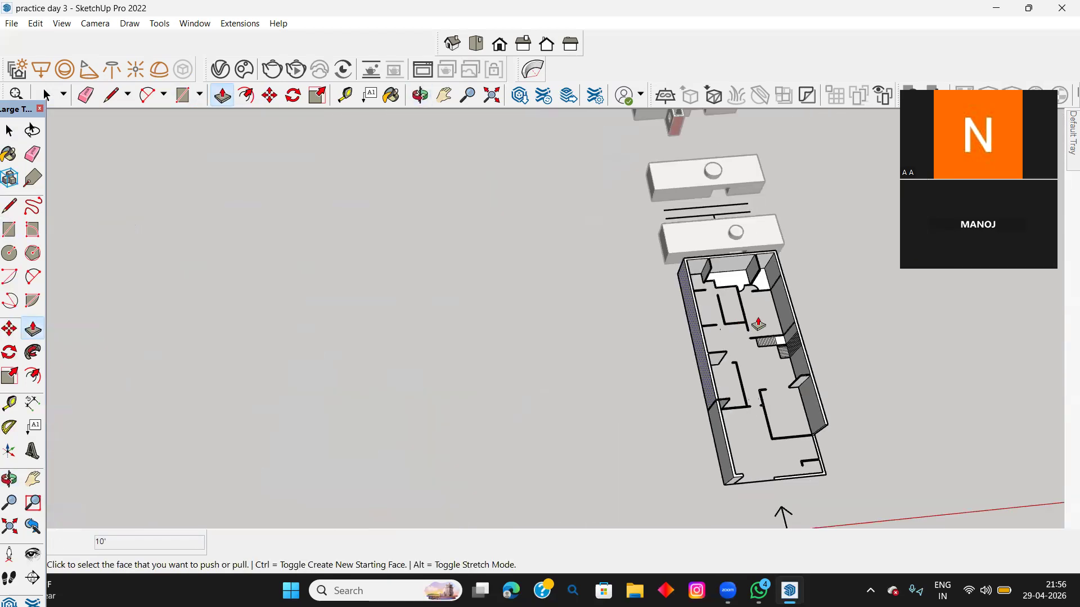
pyautogui.scroll(5, 569, 305)
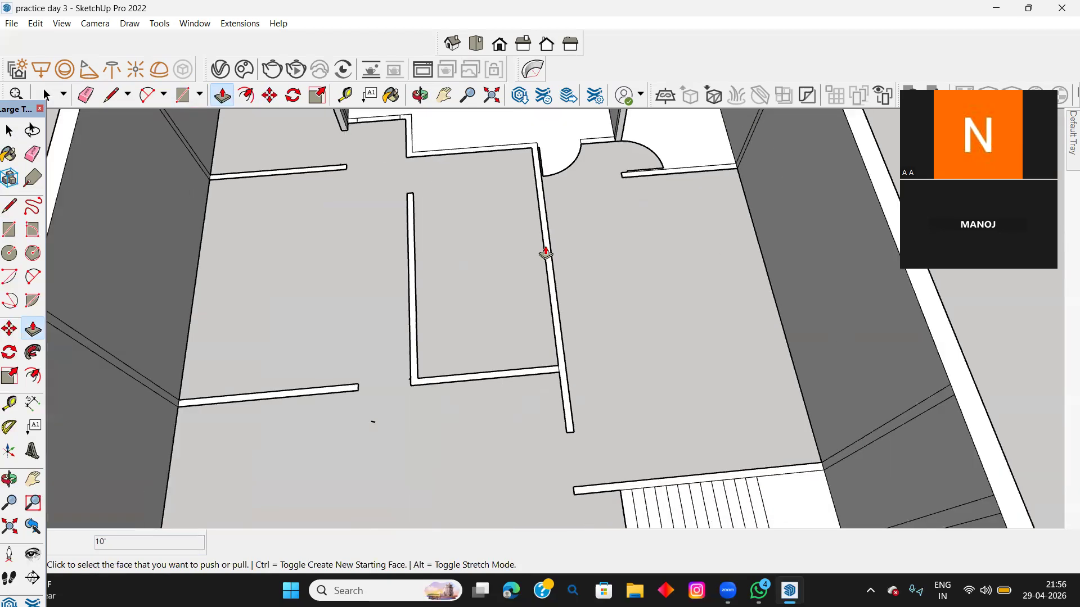
pyautogui.click(559, 300)
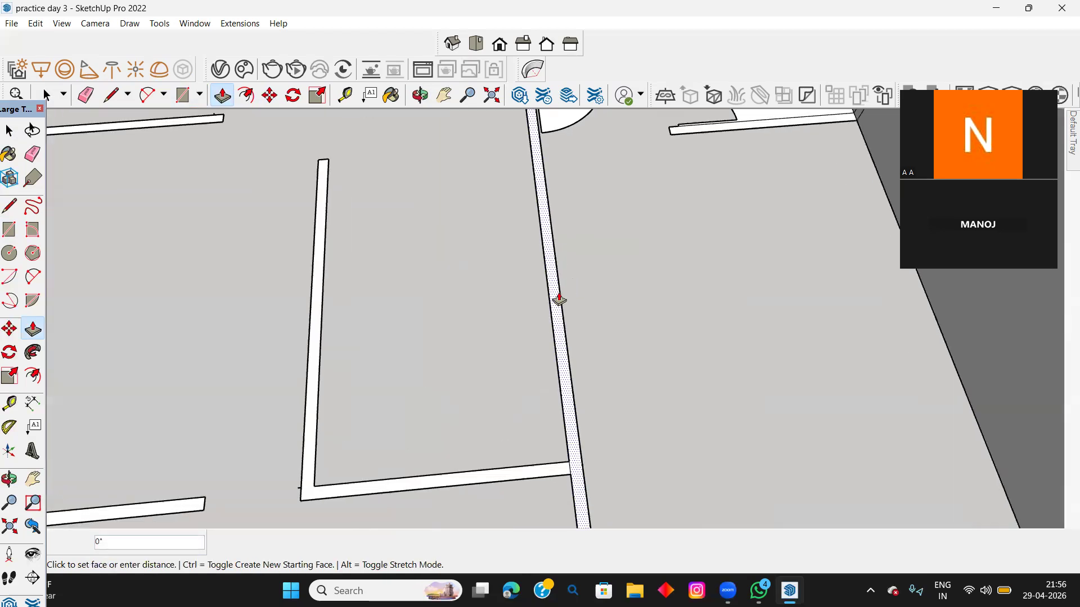
pyautogui.click(314, 430)
pyautogui.doubleClick(305, 456)
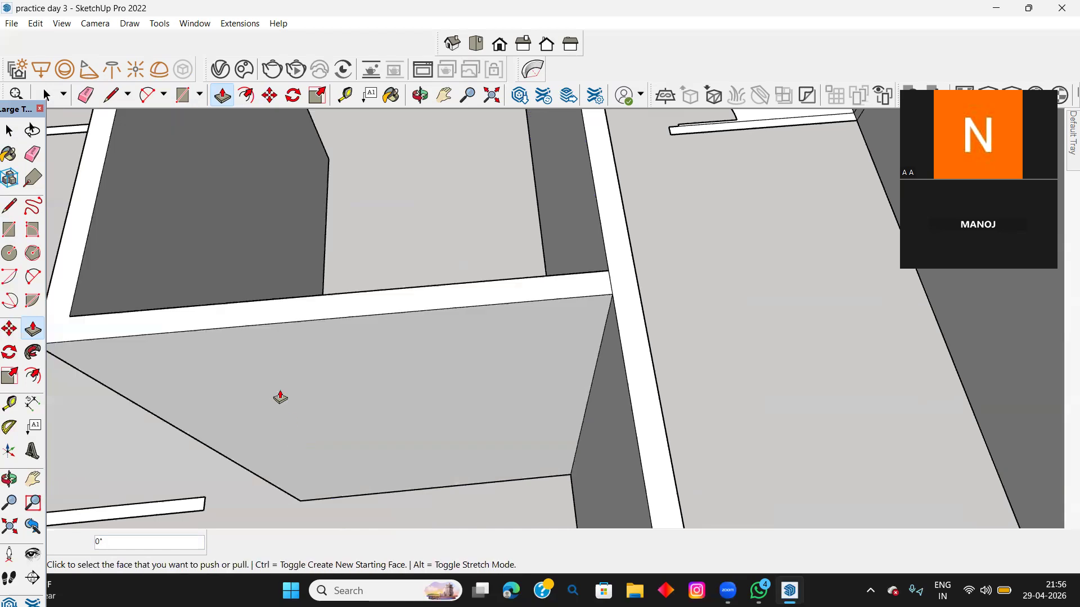
# Step: Extrude the front and rear partition walls of the rear left room to the same 10' height
pyautogui.scroll(-1, 282, 361)
pyautogui.moveTo(252, 409); pyautogui.dragTo(529, 393, button='middle')
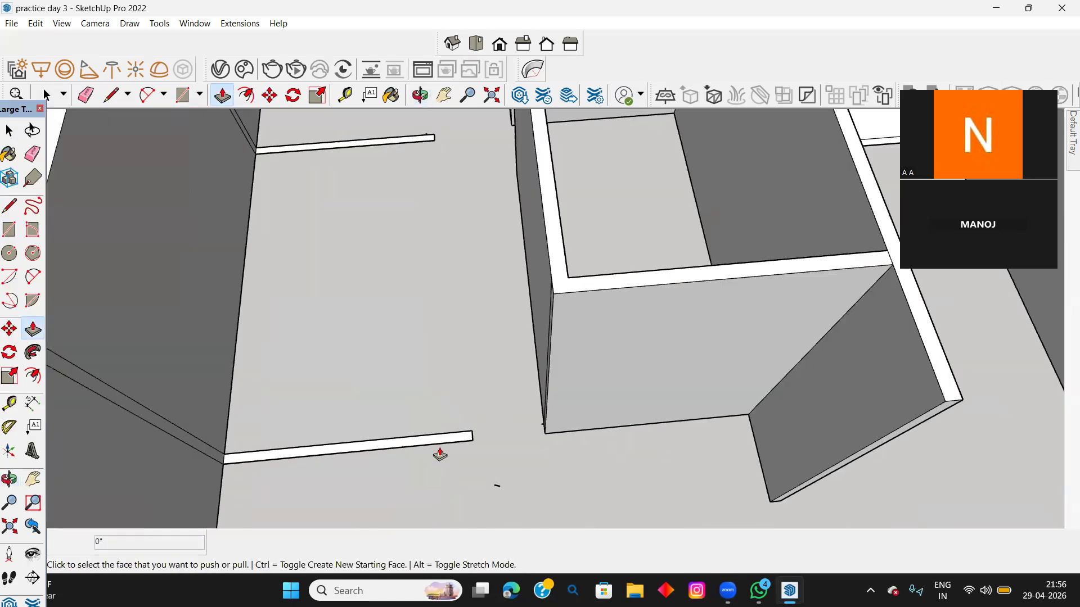
pyautogui.moveTo(440, 383); pyautogui.dragTo(454, 276, button='middle')
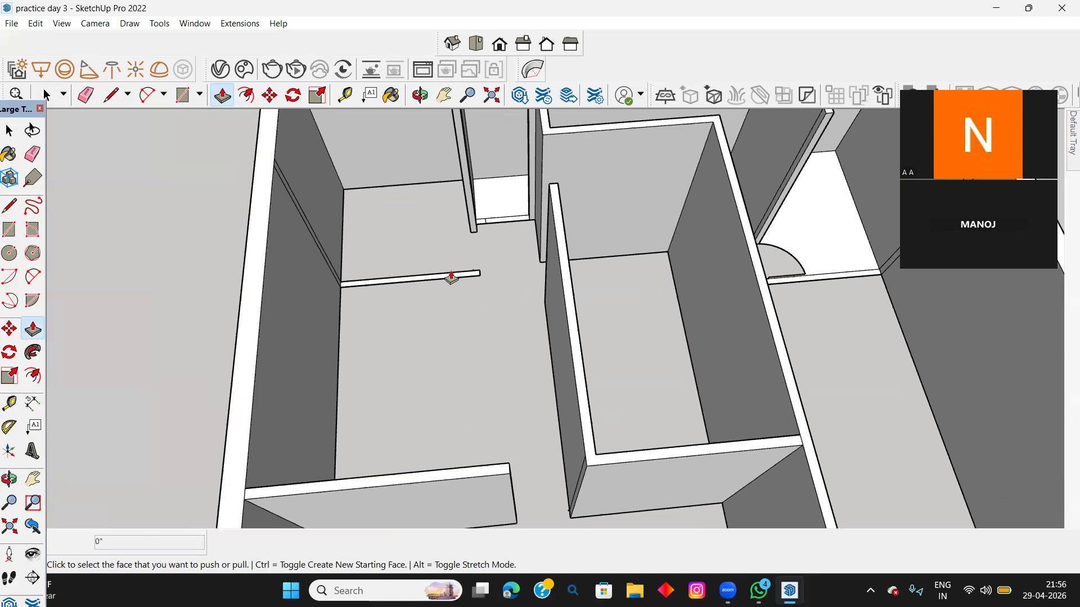
pyautogui.scroll(2, 452, 276)
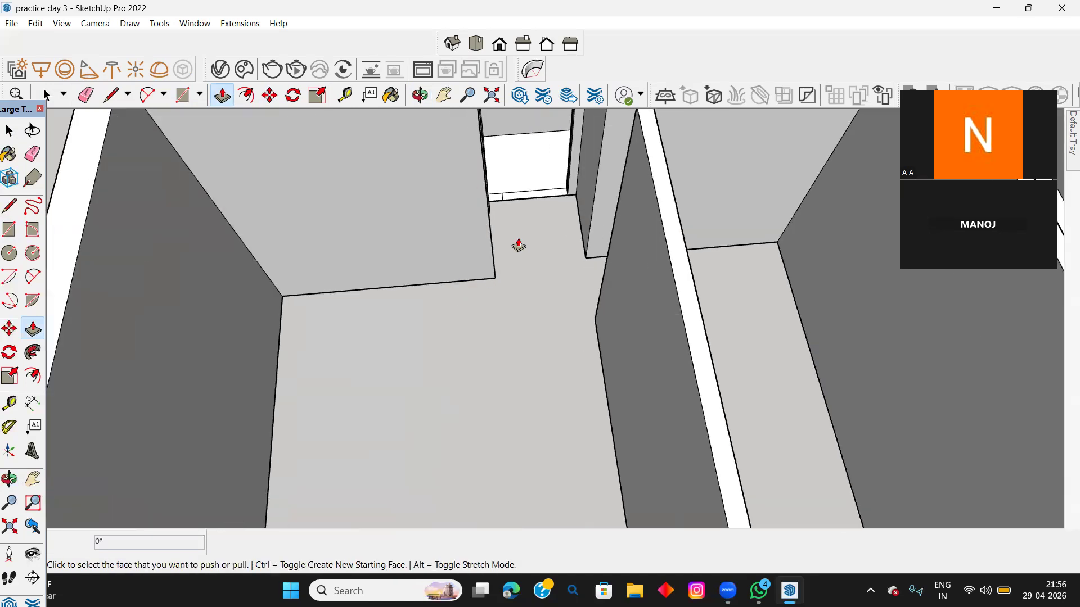
# Step: Extrude the short wall segments closing the narrow recess between the rear rooms to the same 10' height
pyautogui.scroll(-3, 516, 441)
pyautogui.scroll(5, 516, 441)
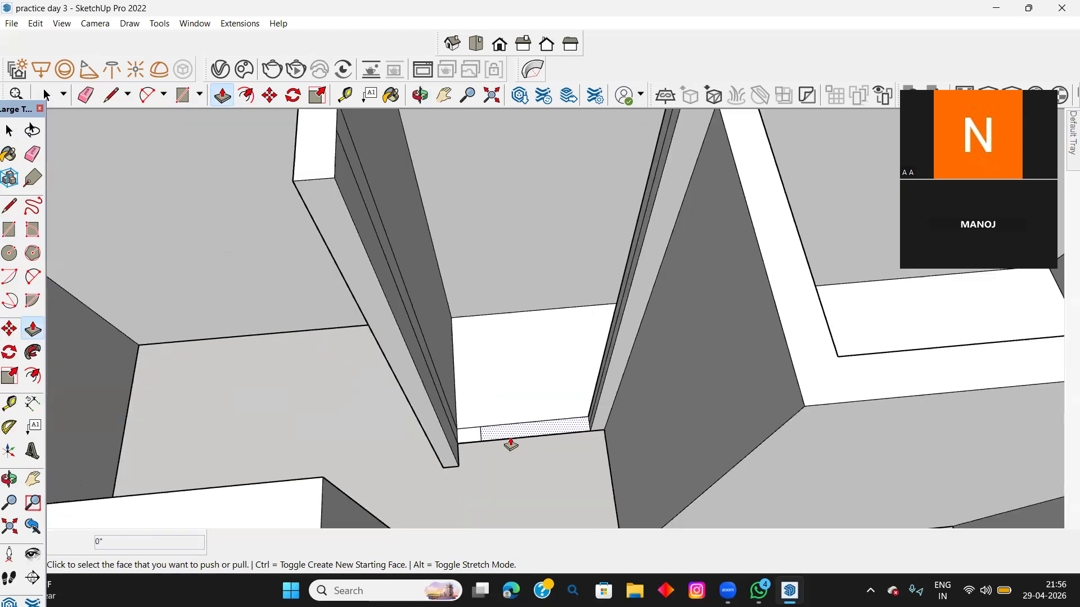
pyautogui.scroll(5, 471, 448)
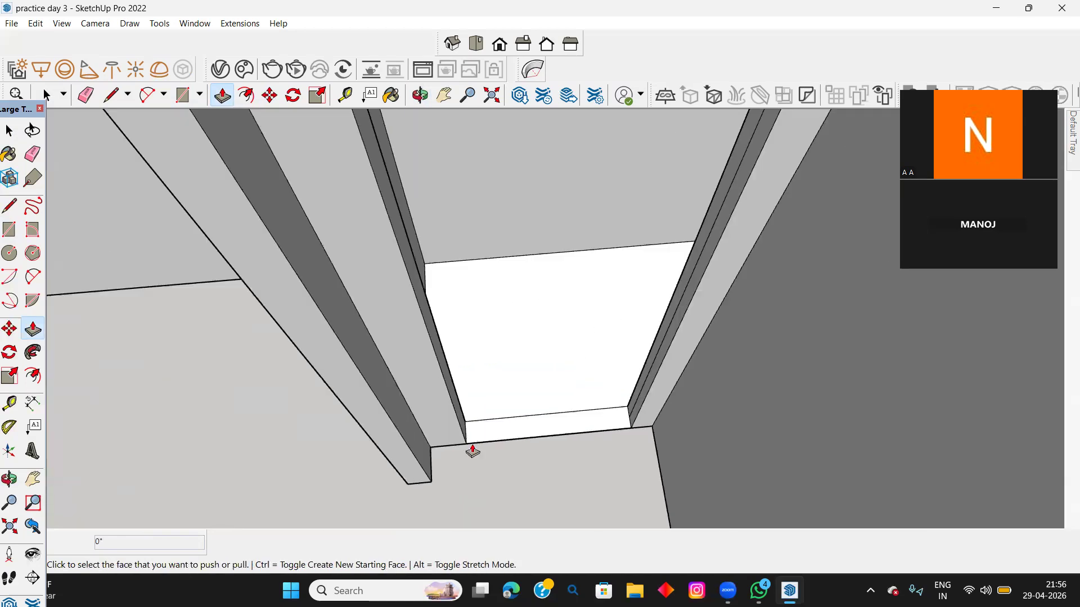
pyautogui.scroll(-4, 490, 453)
# Step: Extrude the short wall between the two rear door swings and the rear right room's front wall to 10'
pyautogui.keyDown('shift'); pyautogui.moveTo(759, 424); pyautogui.dragTo(473, 133, button='middle'); pyautogui.keyUp('shift')
pyautogui.scroll(4, 731, 326)
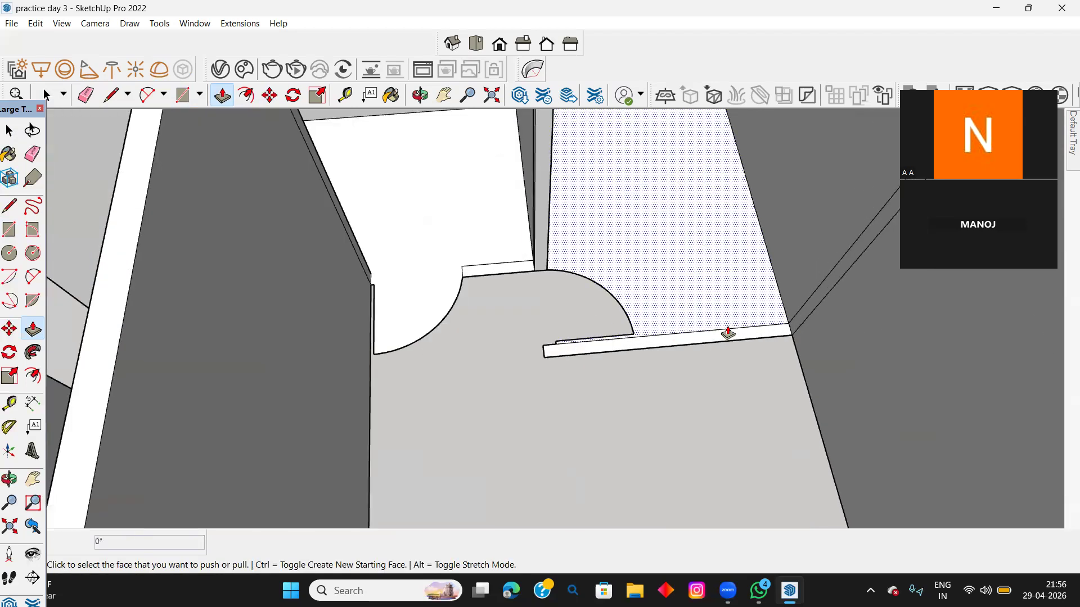
pyautogui.scroll(3, 355, 265)
pyautogui.scroll(-4, 339, 338)
# Step: Extrude the front right room's left wall, including its short stub and rear return, to 10'
pyautogui.scroll(-3, 361, 338)
pyautogui.keyDown('shift'); pyautogui.moveTo(454, 286); pyautogui.dragTo(655, 145, button='middle'); pyautogui.keyUp('shift')
pyautogui.scroll(-3, 564, 306)
pyautogui.keyDown('shift'); pyautogui.moveTo(647, 406); pyautogui.dragTo(557, 337, button='middle'); pyautogui.keyUp('shift')
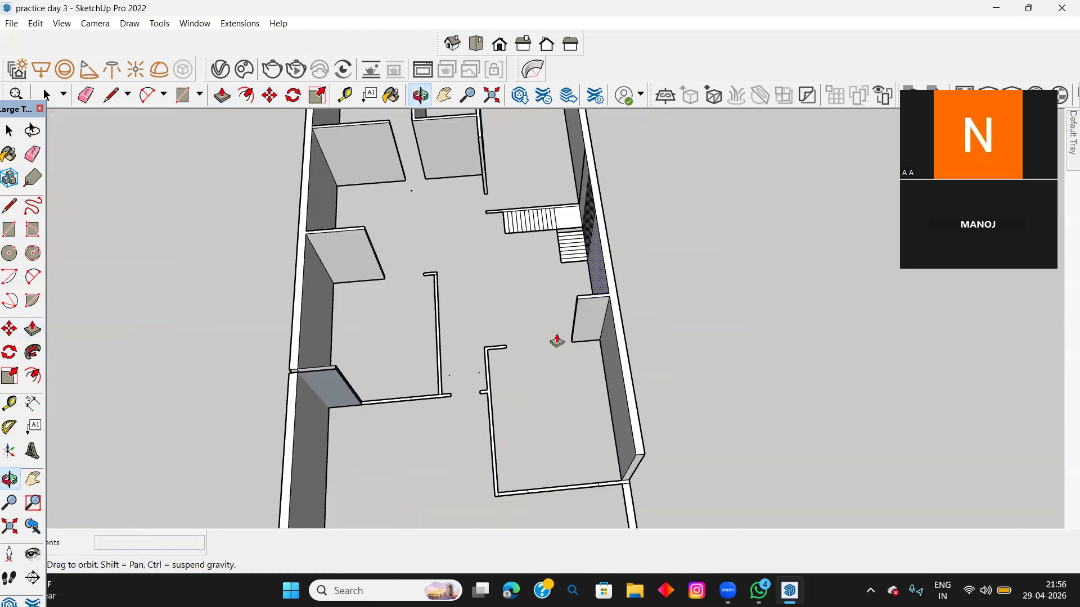
pyautogui.scroll(6, 485, 367)
pyautogui.doubleClick(485, 356)
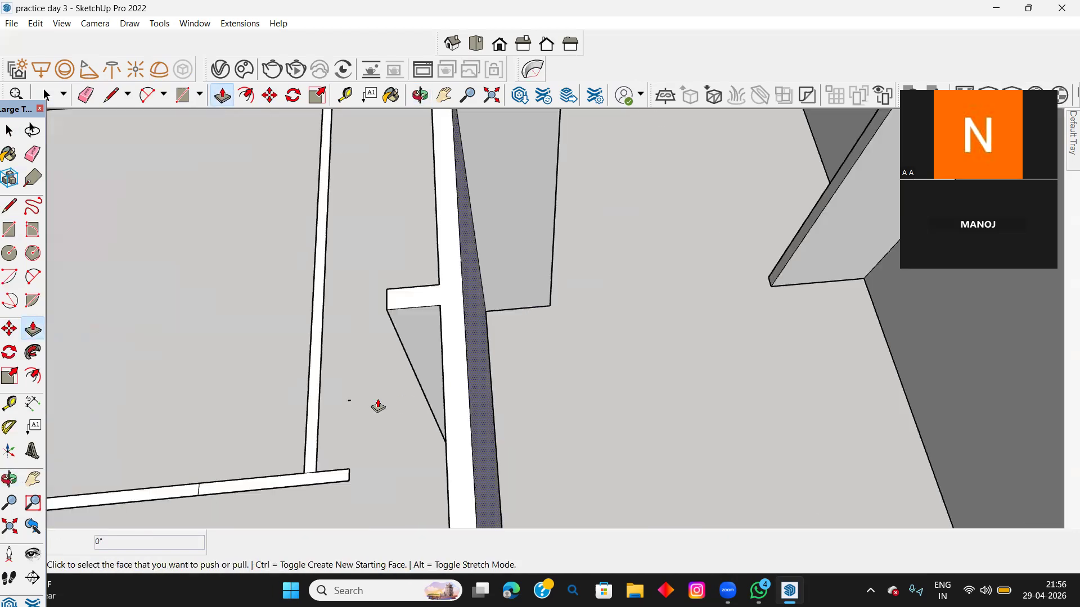
# Step: Extrude the middle left room's long right wall and the unraised segments of its front wall to 10'
pyautogui.click(307, 460)
pyautogui.moveTo(307, 460); pyautogui.dragTo(725, 299, button='middle')
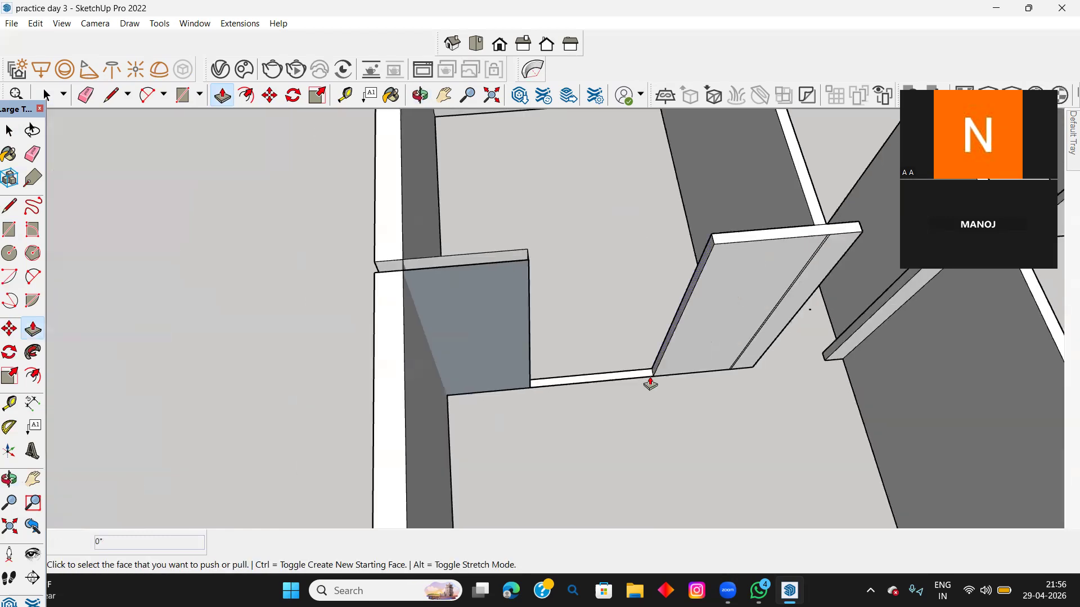
pyautogui.scroll(3, 649, 380)
pyautogui.doubleClick(628, 378)
# Step: Extrude all segments of the front right room's front wall to the same 10' height
pyautogui.scroll(-3, 616, 376)
pyautogui.scroll(-3, 615, 376)
pyautogui.moveTo(747, 414); pyautogui.dragTo(694, 436, button='middle')
pyautogui.scroll(3, 541, 418)
pyautogui.scroll(2, 541, 417)
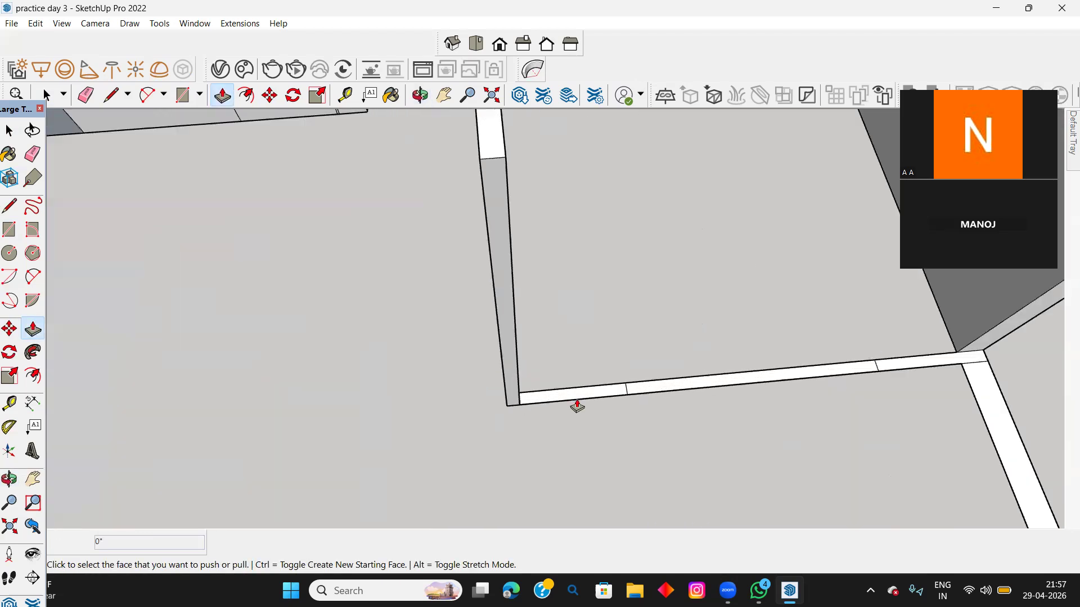
pyautogui.click(613, 392)
pyautogui.click(613, 392)
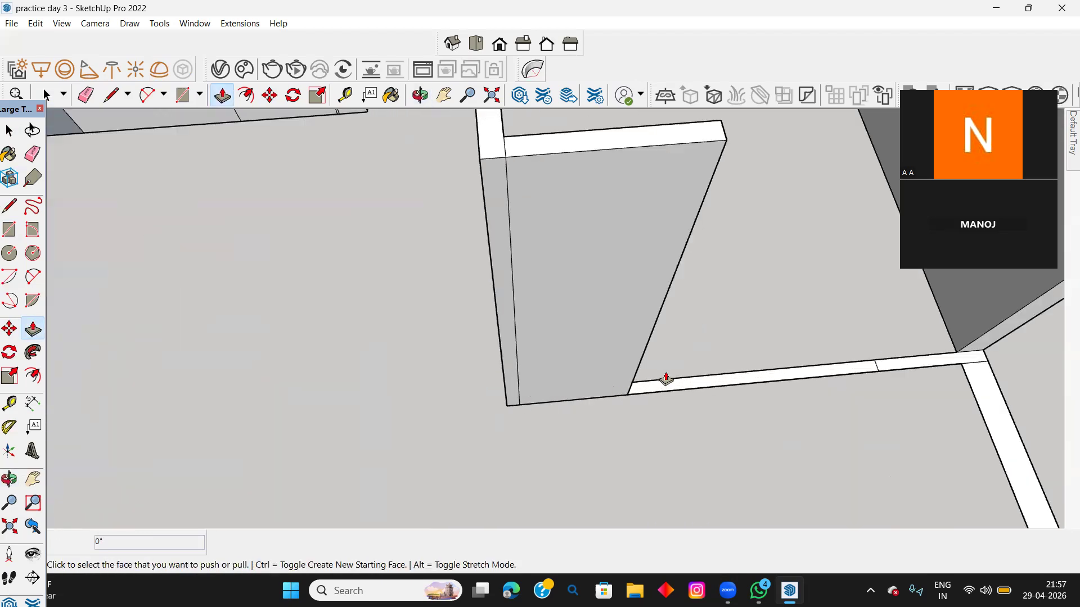
pyautogui.moveTo(670, 388); pyautogui.dragTo(513, 356, button='middle')
pyautogui.scroll(5, 513, 381)
pyautogui.doubleClick(521, 373)
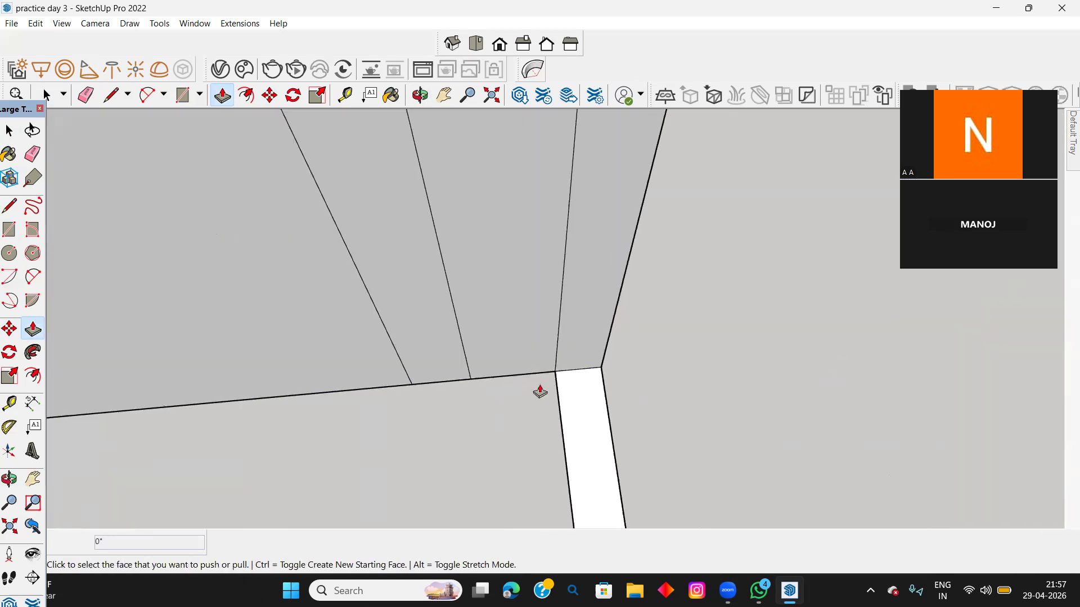
# Step: Extrude the remaining outer wall section in front of the front right room to 10'
pyautogui.moveTo(514, 362); pyautogui.dragTo(491, 336, button='middle')
pyautogui.scroll(-6, 490, 335)
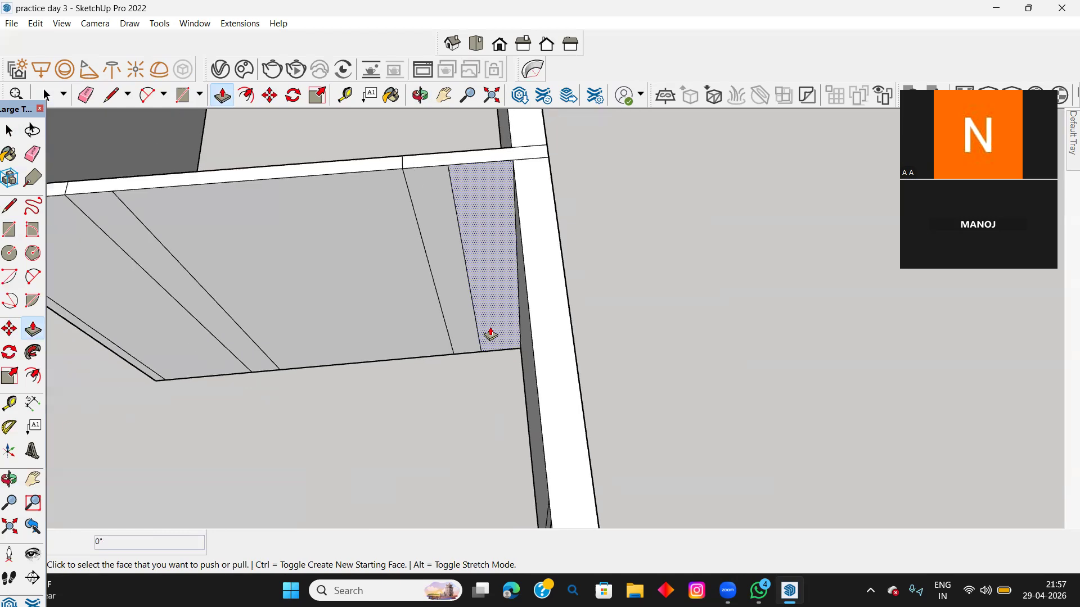
pyautogui.moveTo(410, 415); pyautogui.dragTo(554, 328, button='middle')
pyautogui.scroll(-8, 557, 320)
# Step: Extrude the small L-shaped wall near the front right corner of the house to the same 10' height
pyautogui.moveTo(758, 240); pyautogui.dragTo(550, 234, button='middle')
pyautogui.scroll(10, 551, 233)
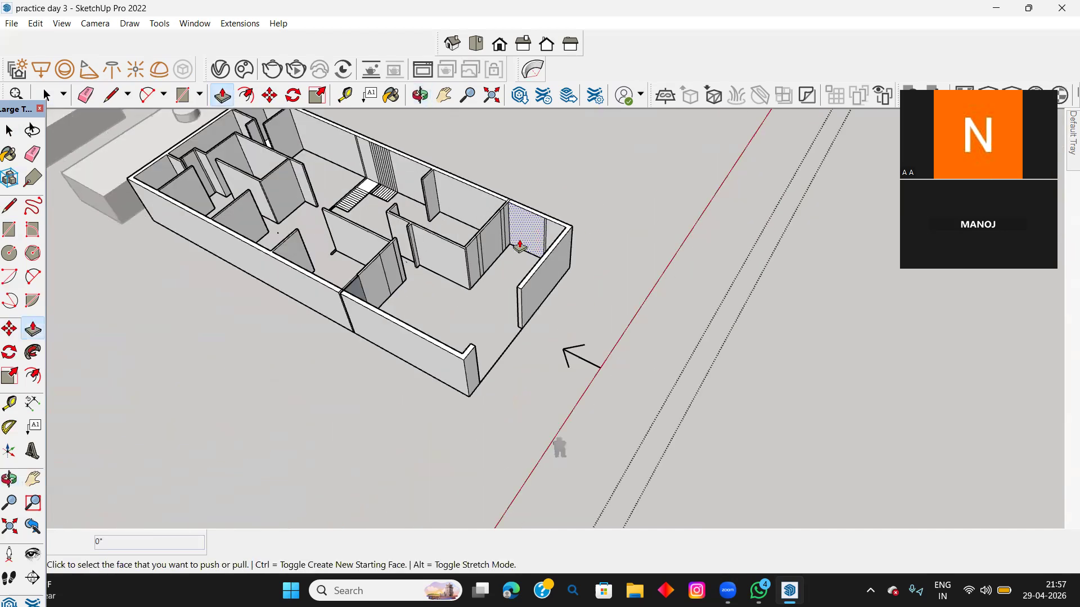
pyautogui.moveTo(504, 287)
pyautogui.mouseDown(button='middle')
pyautogui.moveTo(565, 289)
pyautogui.moveTo(525, 285)
pyautogui.mouseUp(button='middle')
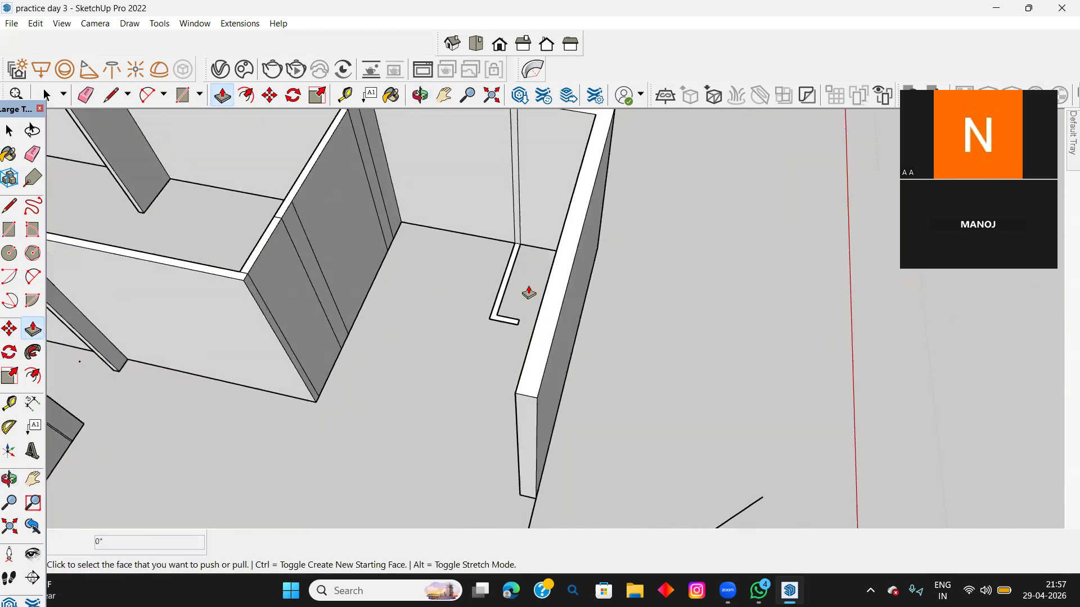
pyautogui.scroll(4, 515, 309)
pyautogui.scroll(-2, 512, 280)
# Step: Examine the extruded walls of the whole house from an elevated front overview
pyautogui.scroll(-3, 661, 328)
pyautogui.keyDown('shift'); pyautogui.moveTo(661, 328); pyautogui.dragTo(703, 312, button='middle'); pyautogui.keyUp('shift')
pyautogui.moveTo(678, 366); pyautogui.dragTo(557, 348, button='middle')
pyautogui.press('space')
pyautogui.scroll(-1, 484, 242)
pyautogui.scroll(-3, 493, 218)
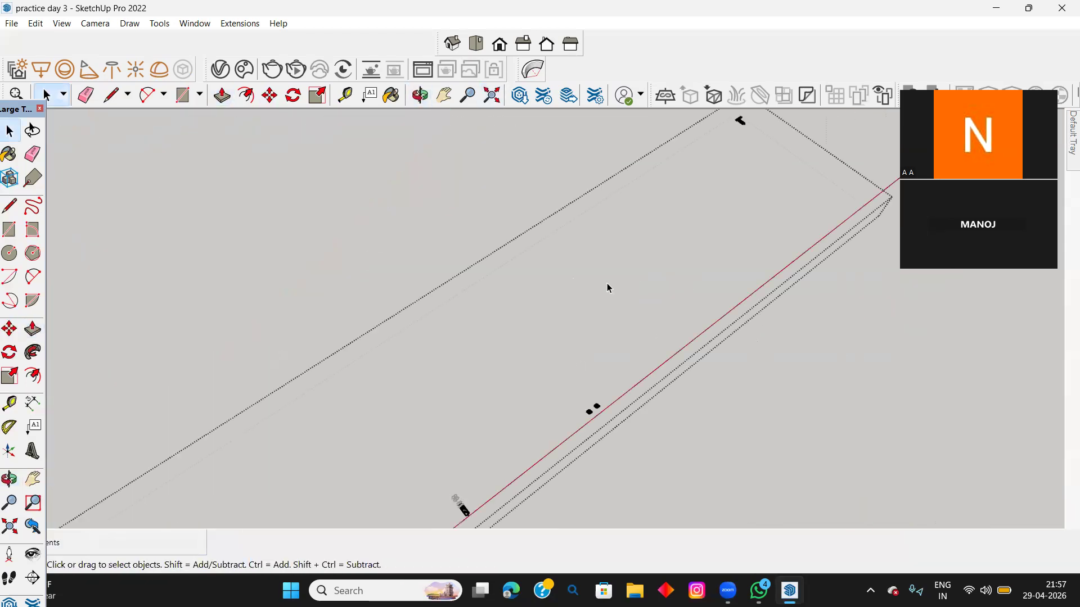
pyautogui.scroll(-5, 665, 253)
pyautogui.scroll(6, 400, 494)
pyautogui.moveTo(393, 494); pyautogui.dragTo(549, 320, button='middle')
pyautogui.scroll(5, 525, 321)
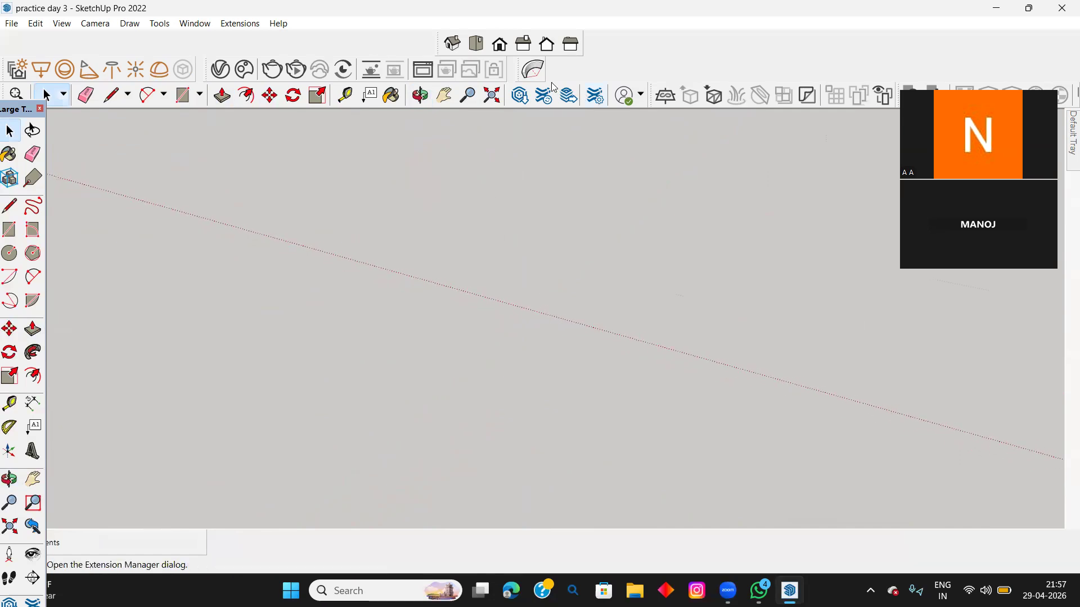
pyautogui.scroll(-3, 320, 132)
pyautogui.moveTo(460, 378); pyautogui.dragTo(616, 410, button='middle')
pyautogui.scroll(8, 337, 292)
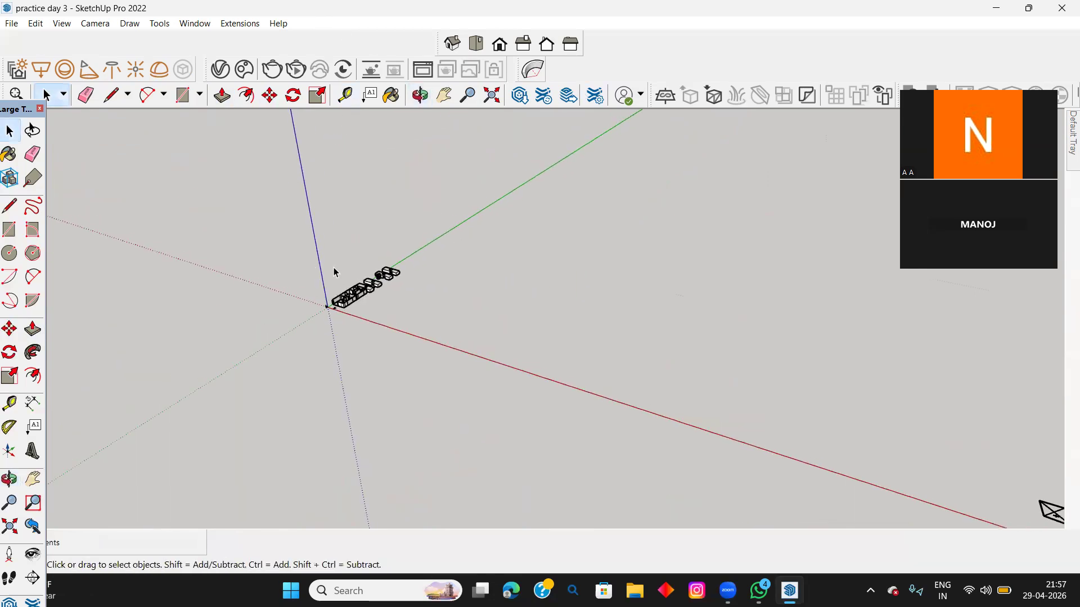
pyautogui.scroll(4, 422, 283)
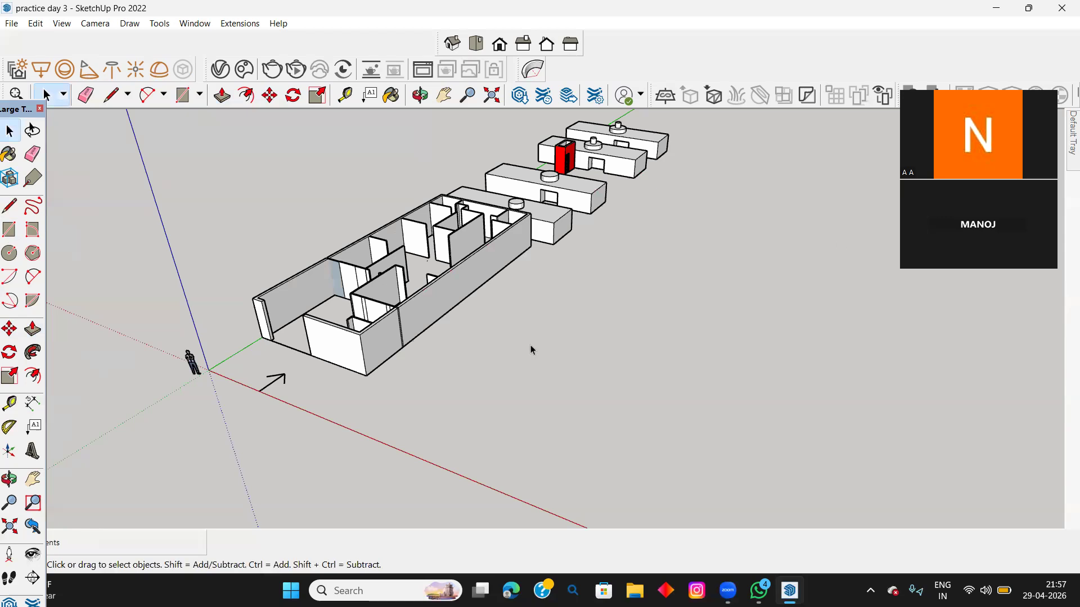
pyautogui.moveTo(531, 350); pyautogui.dragTo(539, 353, button='middle')
pyautogui.scroll(3, 507, 264)
pyautogui.moveTo(469, 369); pyautogui.dragTo(554, 385, button='middle')
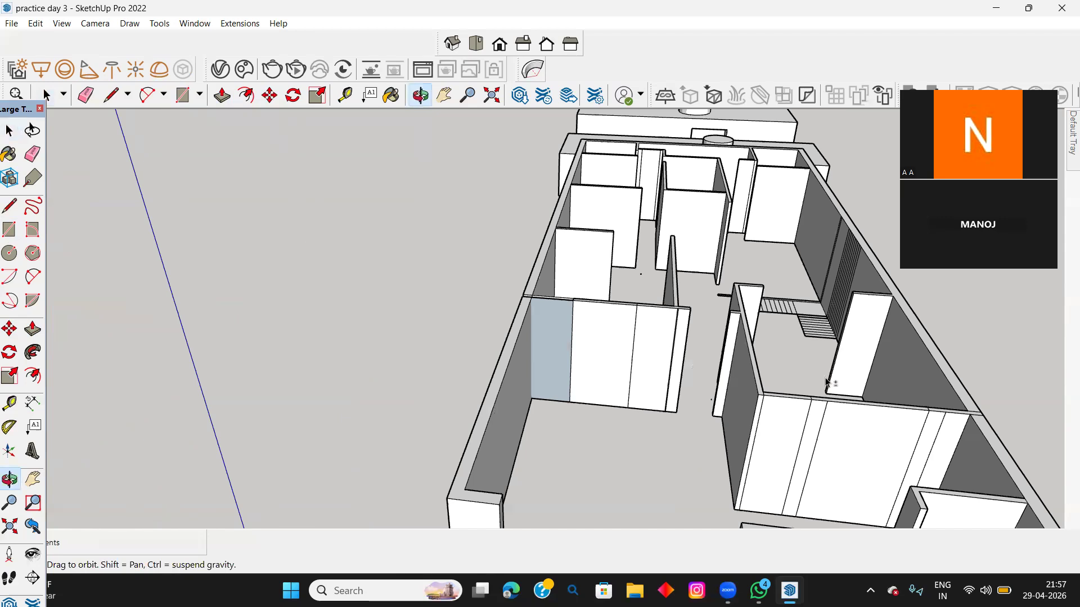
# Step: Draw a short line across the top of the front right room's front wall, starting from a vertical seam
pyautogui.moveTo(827, 382); pyautogui.dragTo(539, 405, button='middle')
pyautogui.moveTo(447, 419); pyautogui.dragTo(424, 422, button='middle')
pyautogui.scroll(3, 543, 431)
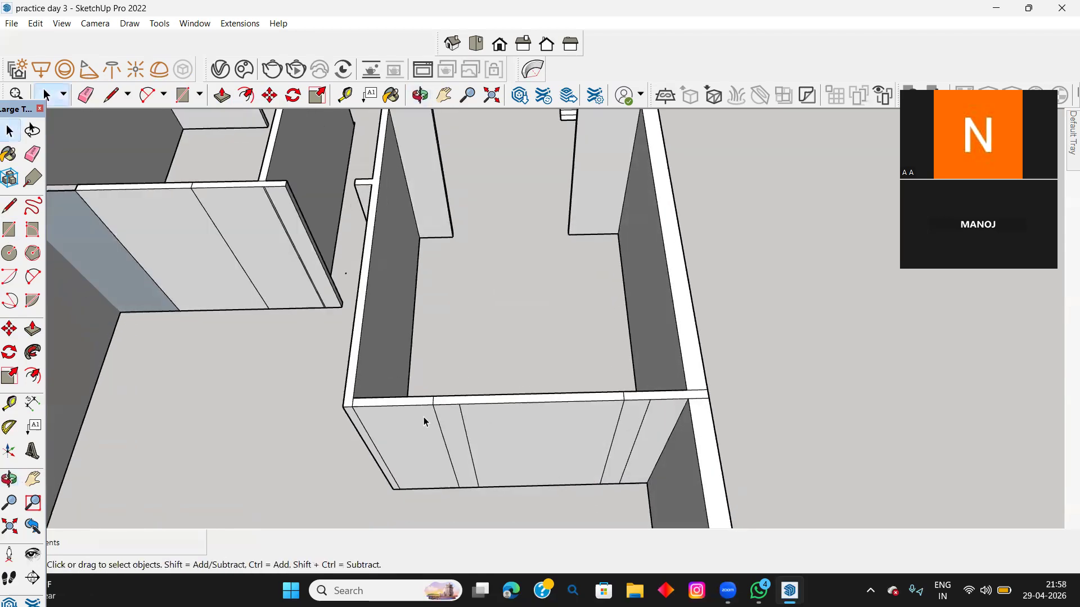
pyautogui.scroll(3, 492, 399)
pyautogui.press('l')
pyautogui.click(479, 397)
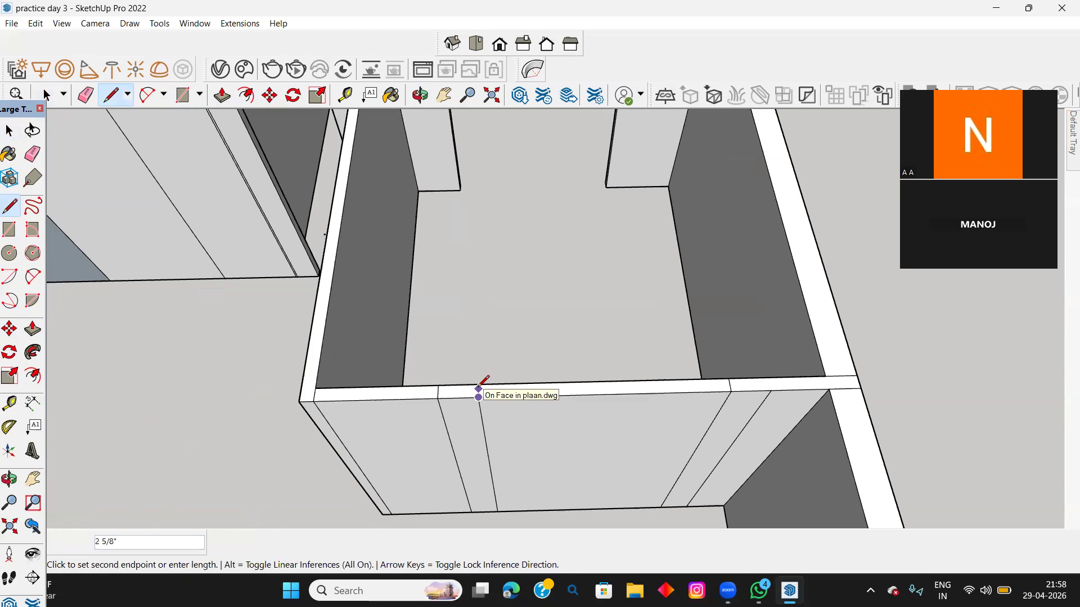
pyautogui.click(479, 387)
pyautogui.press('space')
pyautogui.scroll(3, 497, 386)
pyautogui.doubleClick(499, 384)
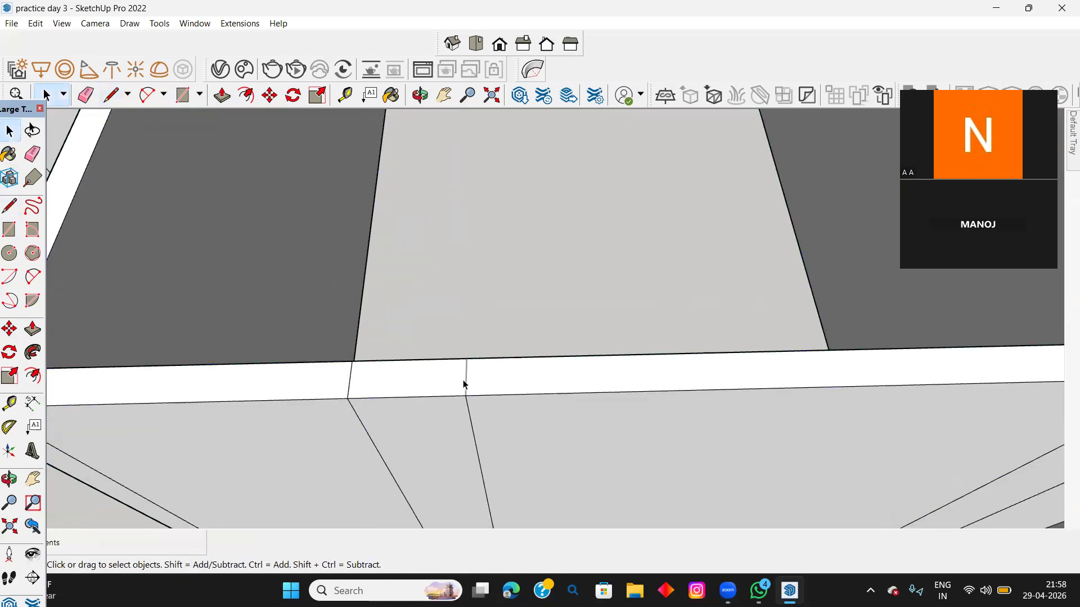
# Step: Check the front right room's front wall by selecting its top face and all the geometry connected to it
pyautogui.click(562, 385)
pyautogui.scroll(-3, 560, 378)
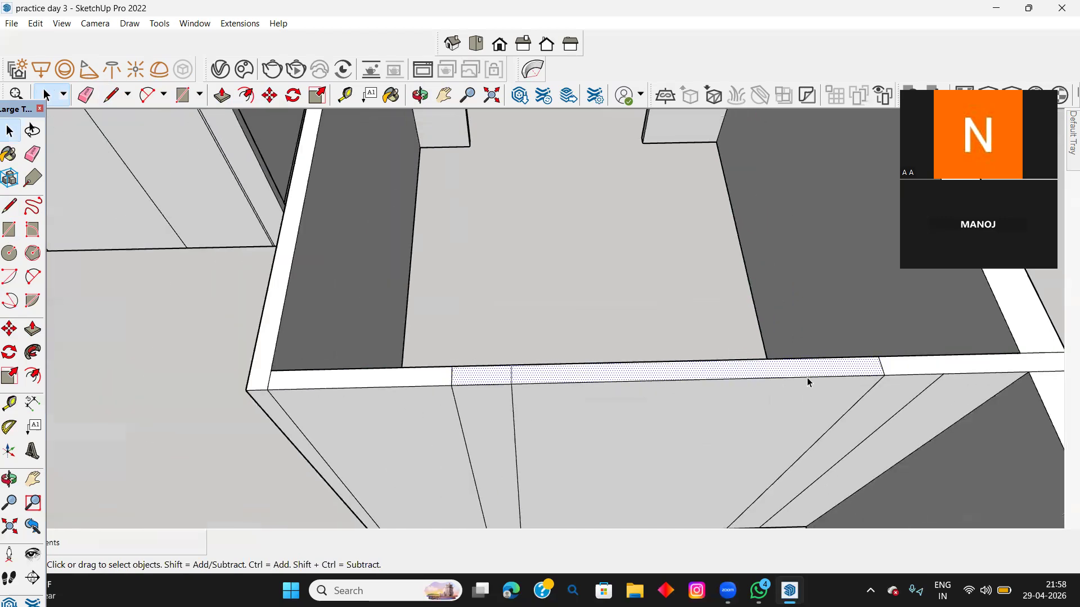
pyautogui.keyDown('shift'); pyautogui.moveTo(654, 345); pyautogui.dragTo(646, 346, button='middle'); pyautogui.keyUp('shift')
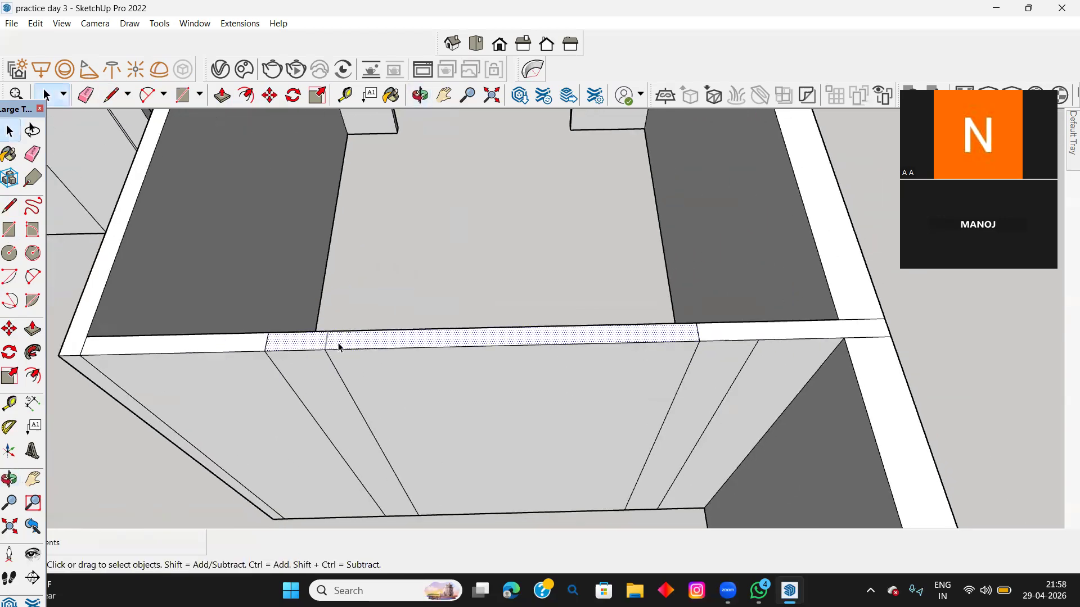
pyautogui.scroll(1, 336, 347)
pyautogui.scroll(-2, 337, 347)
pyautogui.keyDown('shift'); pyautogui.moveTo(528, 289); pyautogui.dragTo(647, 172, button='middle'); pyautogui.keyUp('shift')
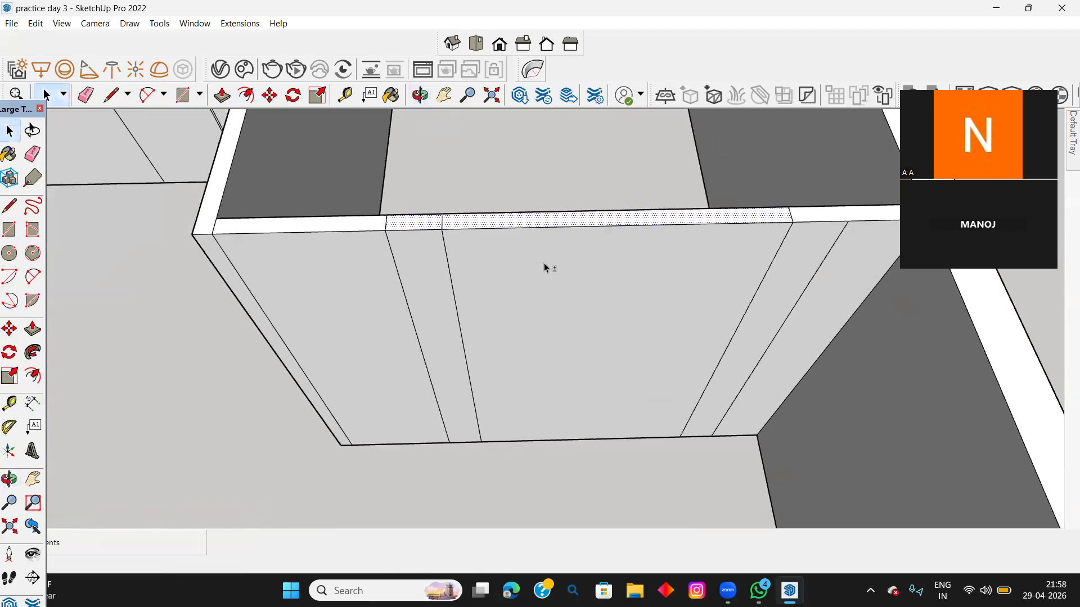
pyautogui.moveTo(651, 261); pyautogui.dragTo(740, 282, button='middle')
pyautogui.click(990, 308)
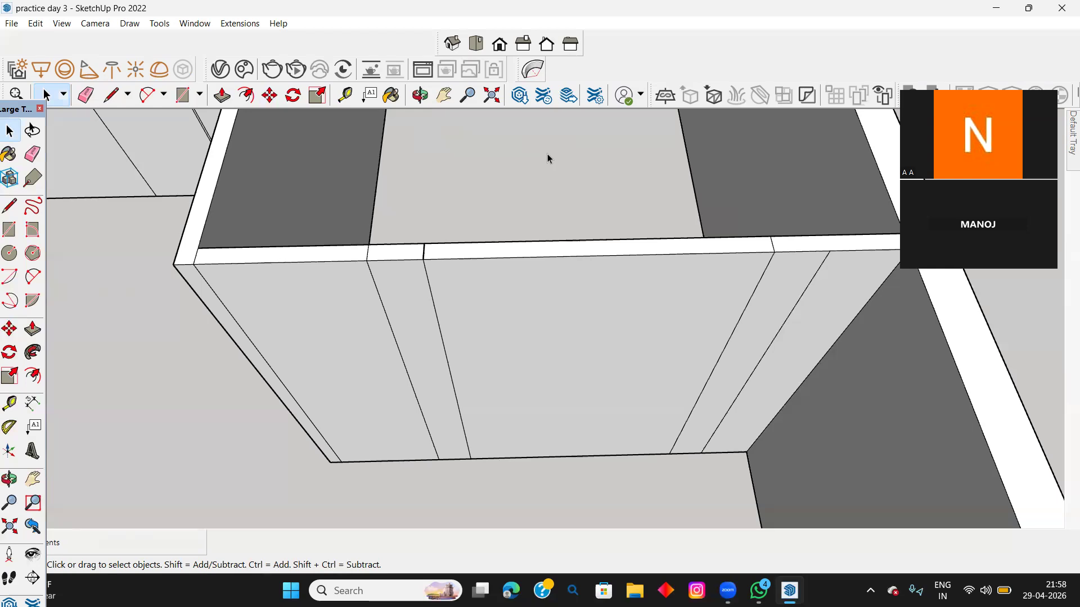
pyautogui.moveTo(586, 264); pyautogui.dragTo(518, 384, button='middle')
pyautogui.scroll(3, 518, 387)
pyautogui.tripleClick(532, 299)
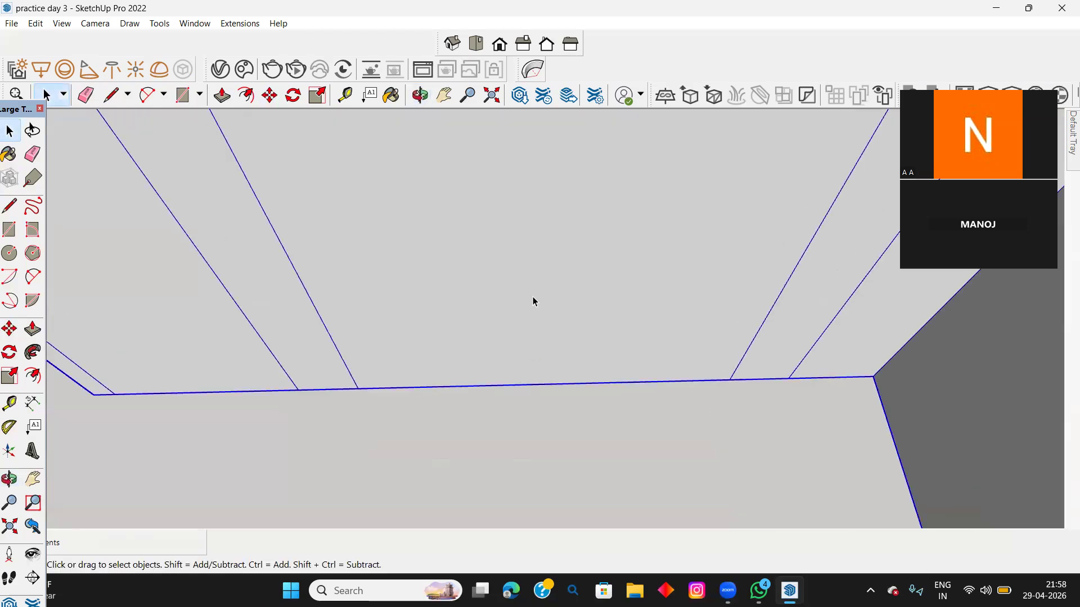
pyautogui.scroll(-3, 563, 327)
pyautogui.scroll(-3, 603, 323)
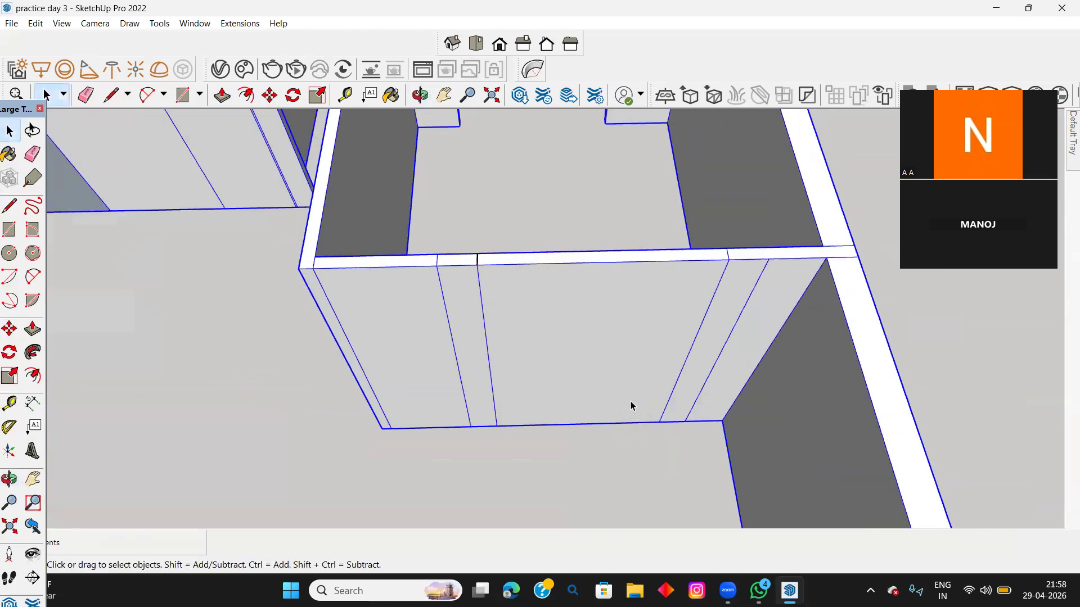
pyautogui.press('Escape')
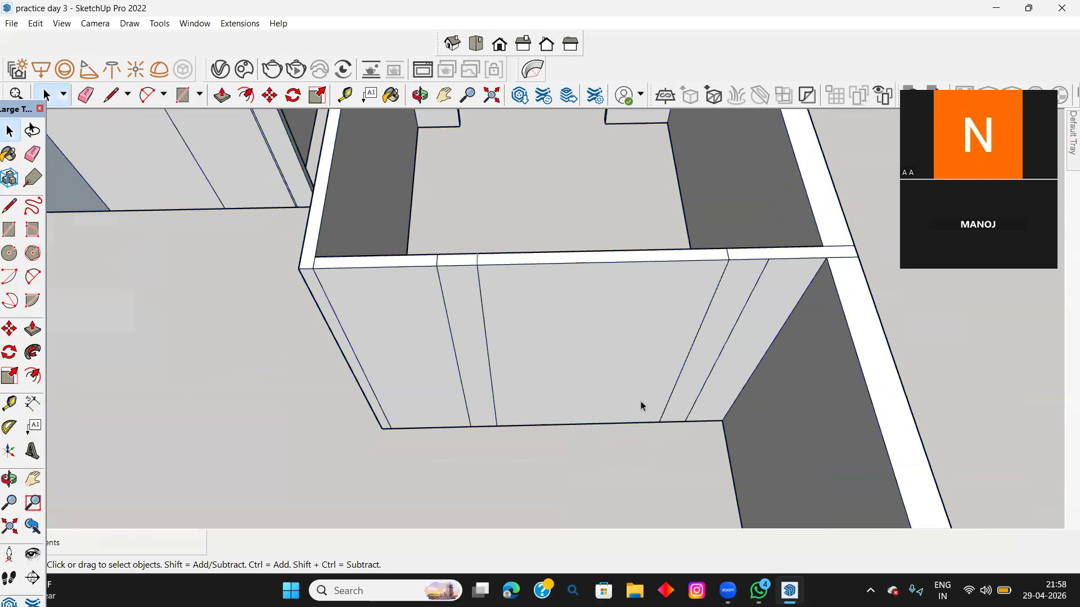
# Step: Place a horizontal guide line 3' above the bottom edge of the front right room's front wall
pyautogui.press('t')
pyautogui.moveTo(606, 419); pyautogui.dragTo(668, 325, button='middle')
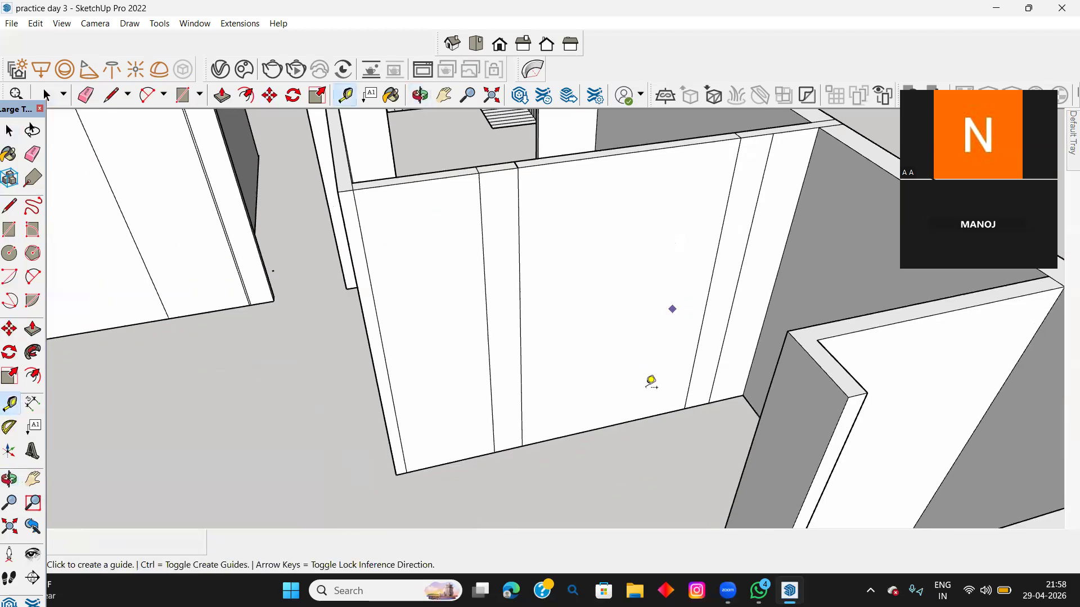
pyautogui.click(643, 417)
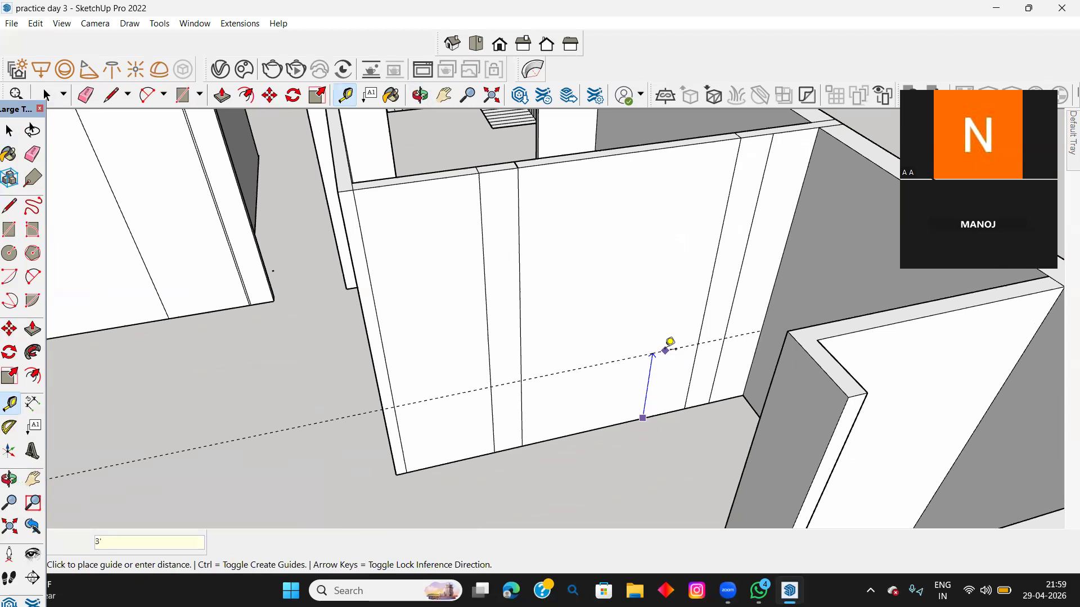
pyautogui.press('Return')
pyautogui.click(624, 358)
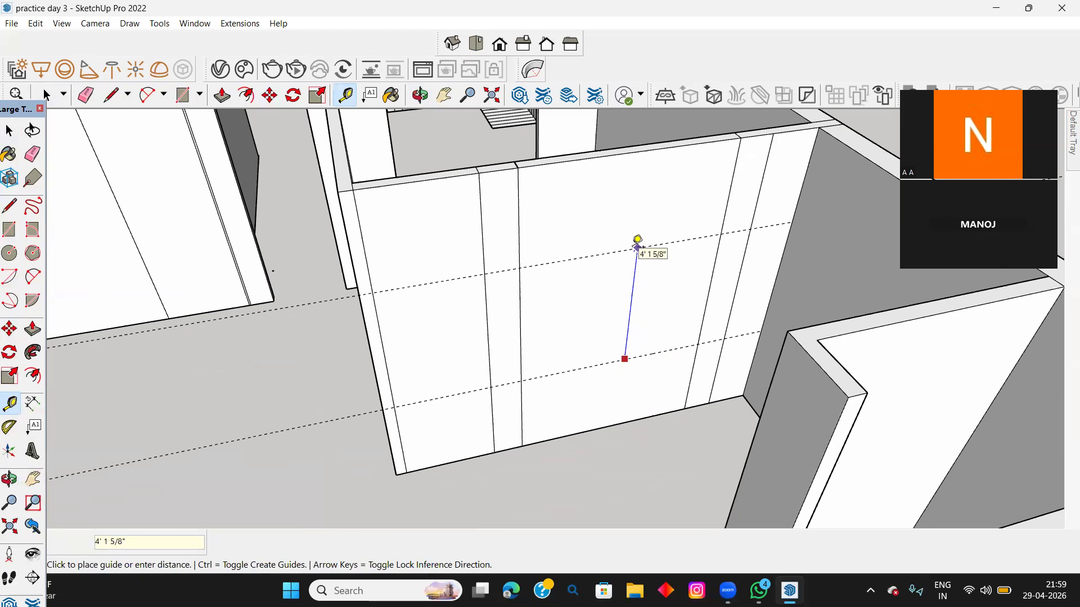
pyautogui.write('7')
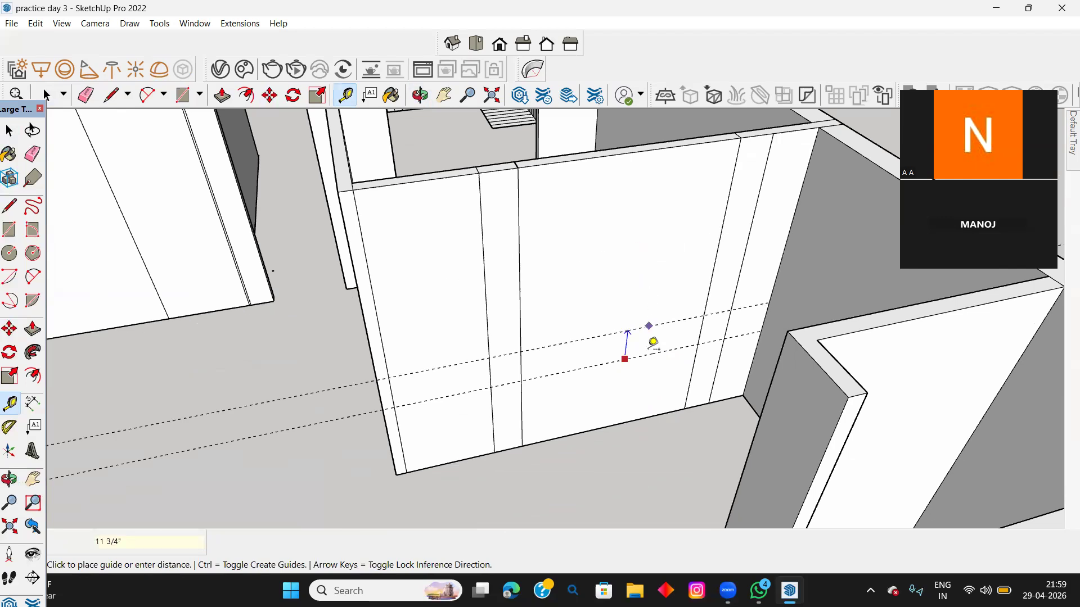
pyautogui.press('space')
# Step: Place a second horizontal guide line 7' above the bottom edge of the same front wall
pyautogui.press('t')
pyautogui.click(632, 420)
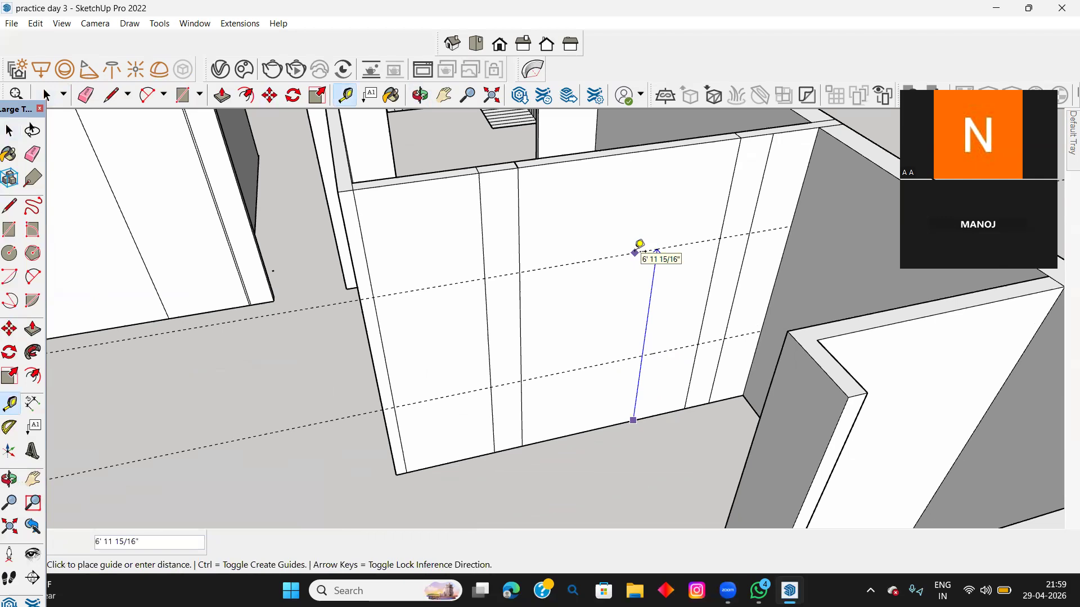
pyautogui.press('Return')
pyautogui.press('space')
pyautogui.moveTo(633, 261); pyautogui.dragTo(708, 353, button='middle')
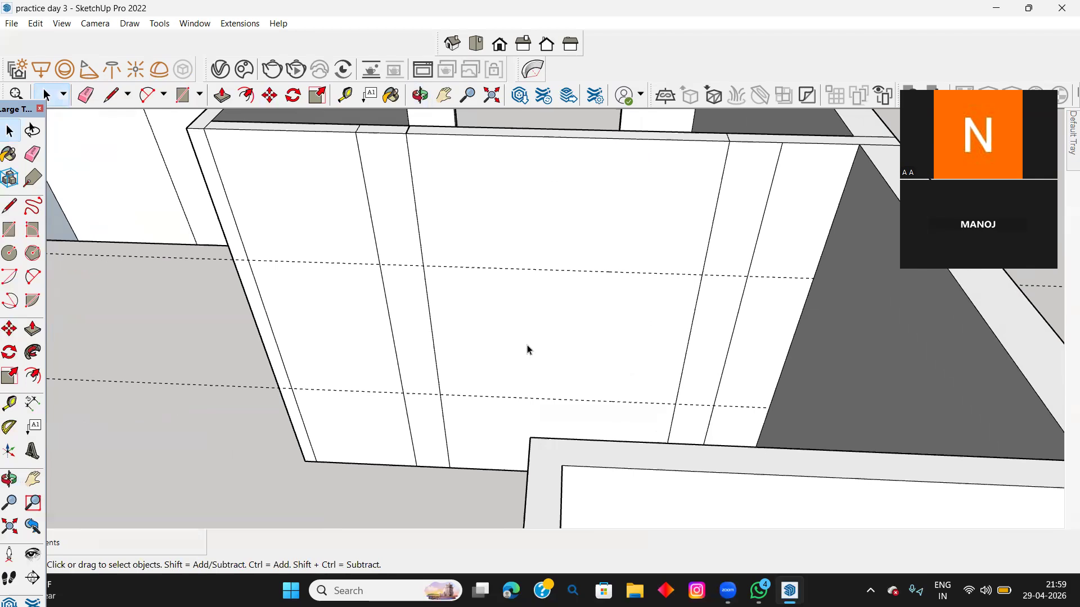
# Step: Draw a window rectangle on the front wall between the two guides, spanning the wide panel between its vertical seams
pyautogui.click(507, 335)
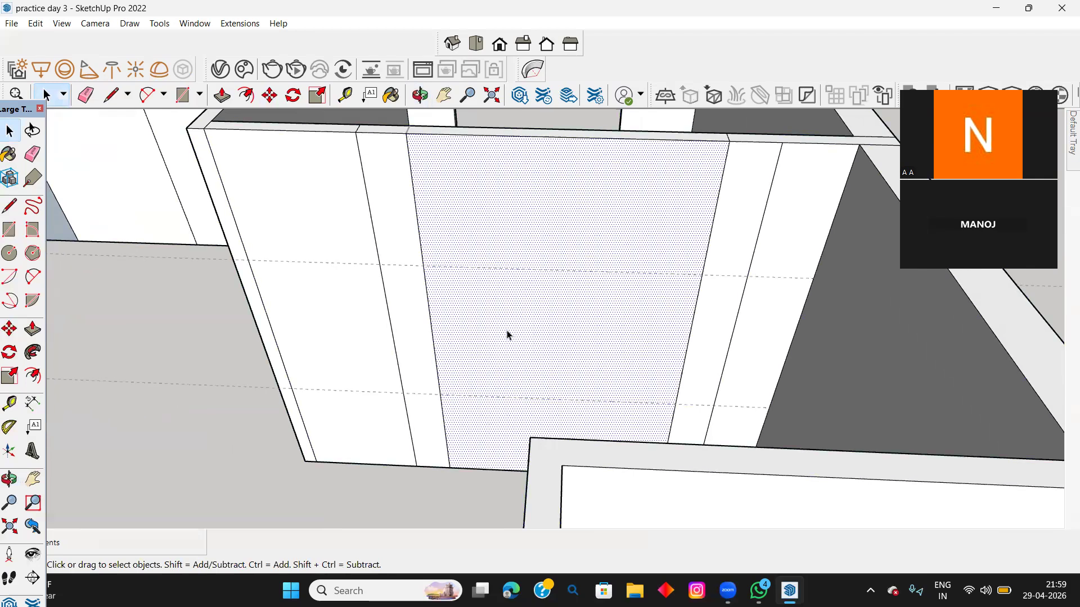
pyautogui.press('r')
pyautogui.click(423, 265)
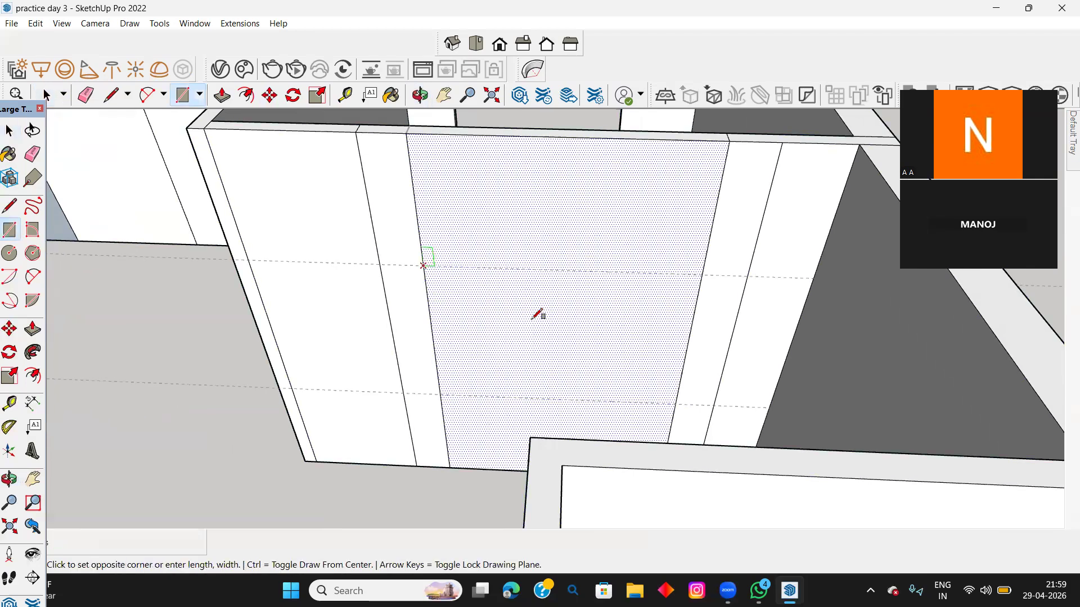
pyautogui.click(678, 403)
pyautogui.press('space')
# Step: Push the window rectangle 4" through the wall thickness to cut an open window
pyautogui.moveTo(482, 316); pyautogui.dragTo(723, 333, button='middle')
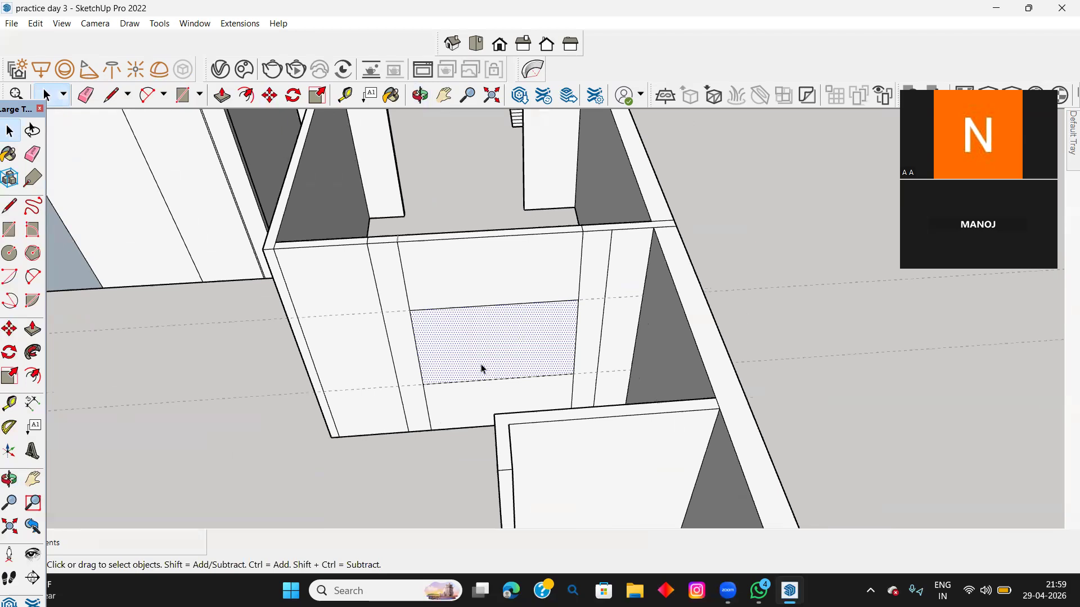
pyautogui.scroll(2, 510, 335)
pyautogui.moveTo(436, 362); pyautogui.dragTo(554, 321, button='middle')
pyautogui.scroll(2, 466, 332)
pyautogui.keyDown('shift'); pyautogui.moveTo(441, 378); pyautogui.dragTo(482, 354, button='middle'); pyautogui.keyUp('shift')
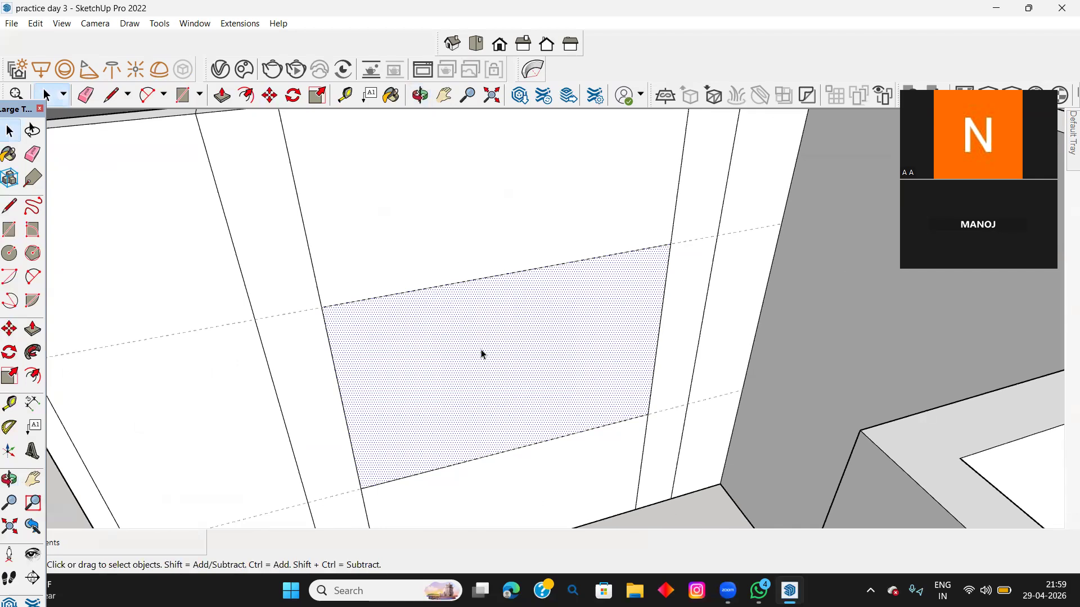
pyautogui.press('p')
pyautogui.click(477, 355)
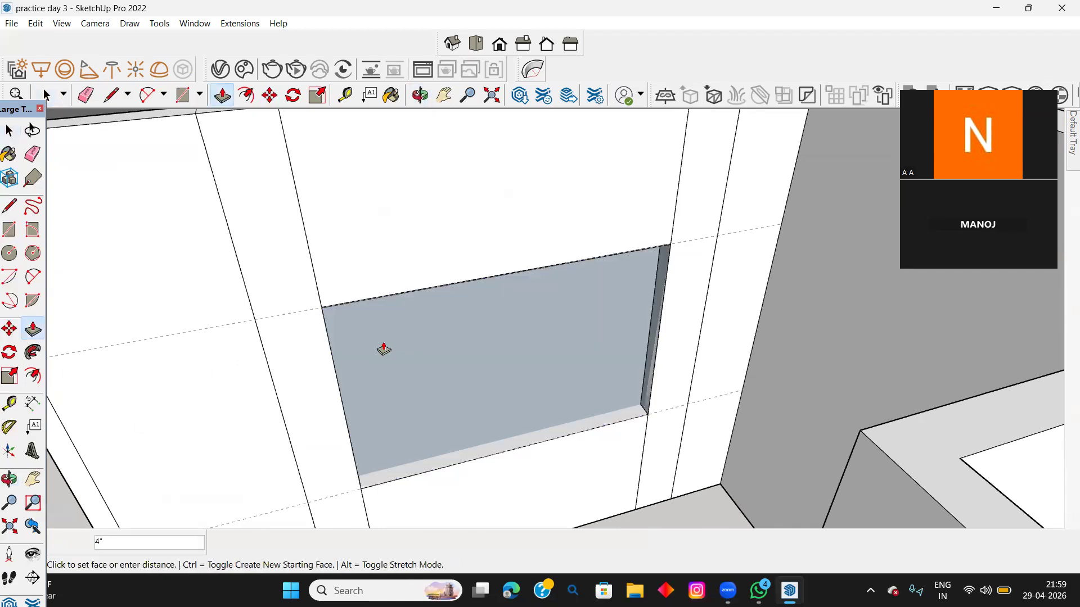
pyautogui.moveTo(371, 337); pyautogui.dragTo(350, 309, button='middle')
pyautogui.scroll(3, 349, 309)
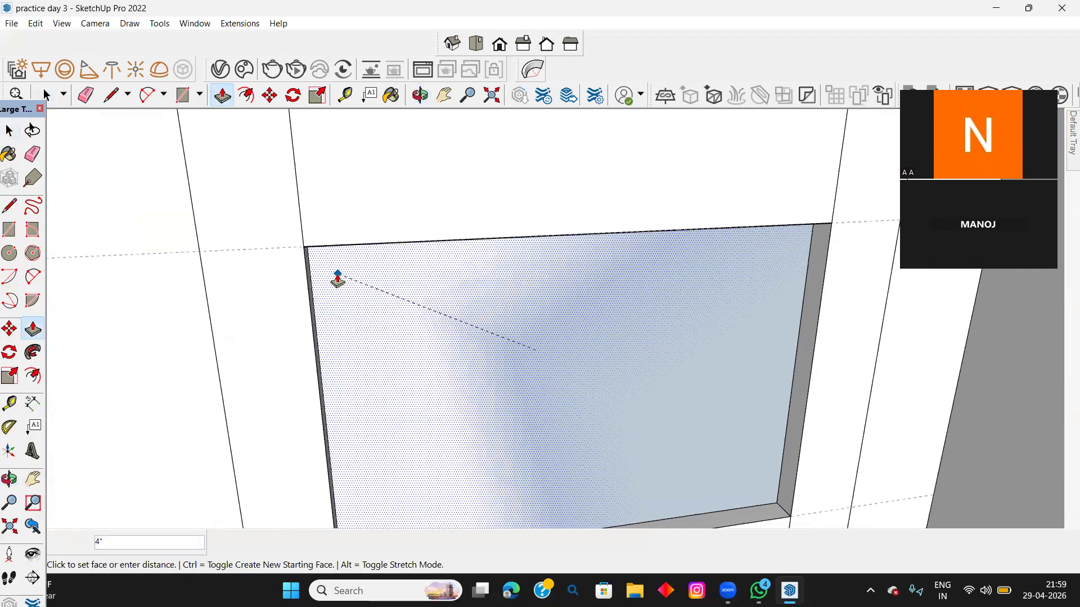
pyautogui.click(337, 282)
pyautogui.press('space')
# Step: Draw a rectangle level with the wall tops, bridging the open gap between the long side wall and the adjoining cross wall
pyautogui.scroll(-3, 454, 330)
pyautogui.keyDown('shift'); pyautogui.moveTo(613, 306); pyautogui.dragTo(656, 400, button='middle'); pyautogui.keyUp('shift')
pyautogui.scroll(2, 568, 403)
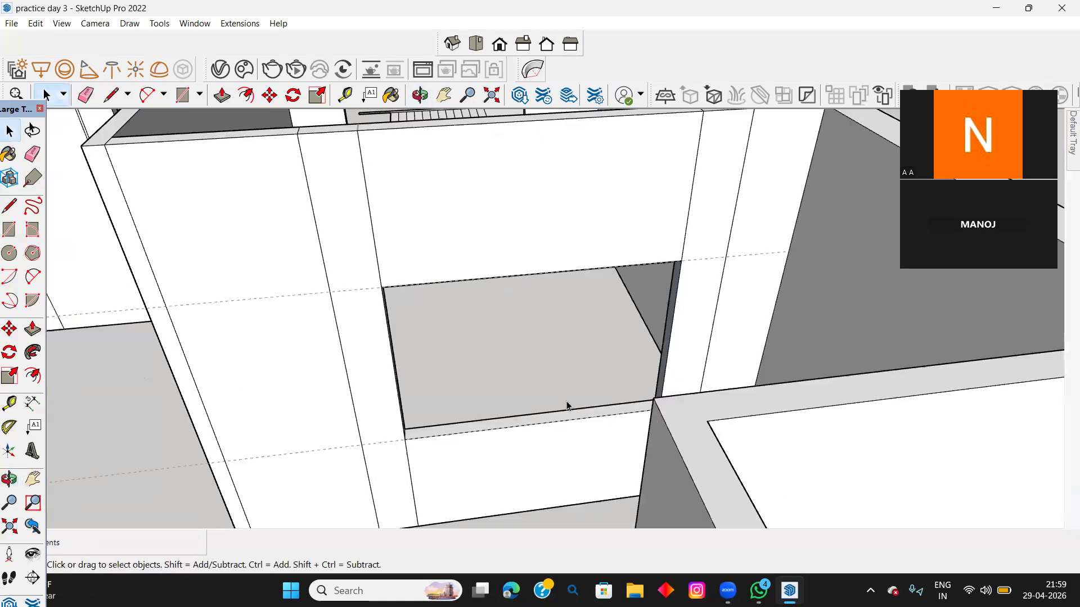
pyautogui.scroll(2, 668, 415)
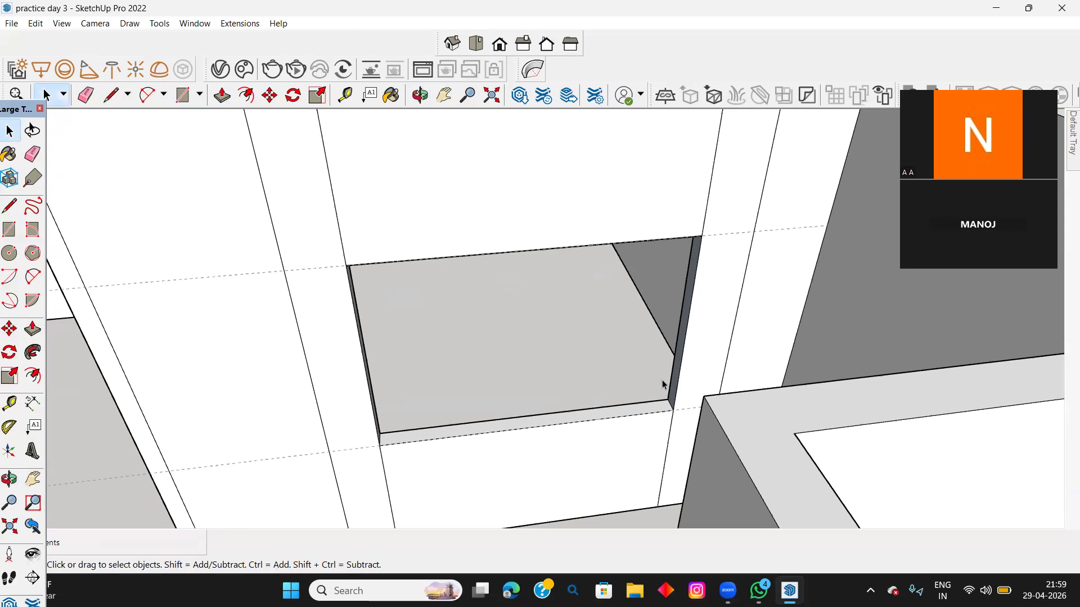
pyautogui.scroll(-4, 772, 417)
pyautogui.moveTo(771, 417); pyautogui.dragTo(848, 319, button='middle')
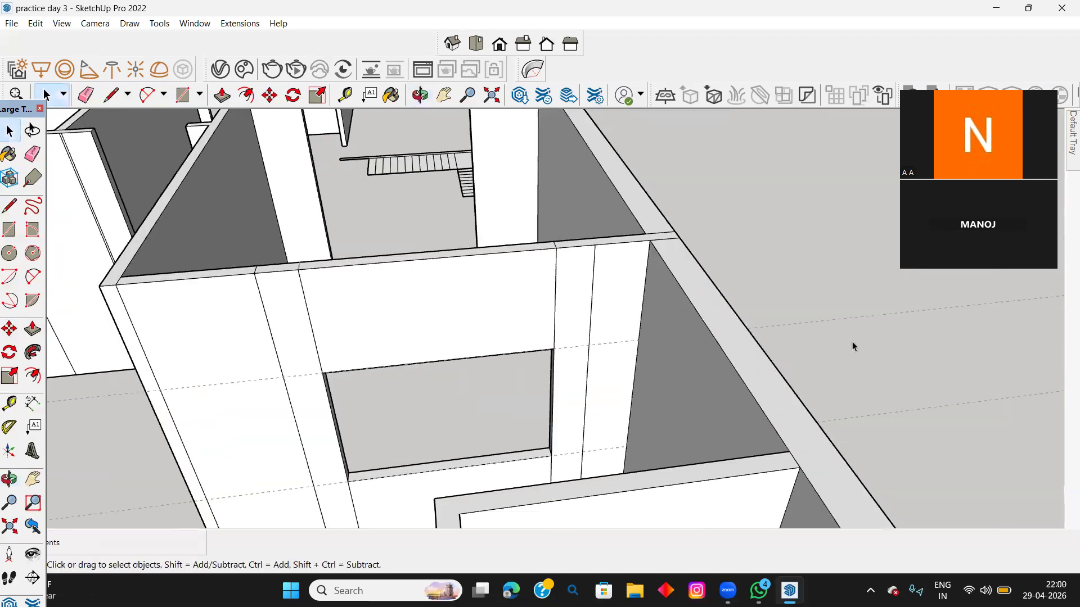
pyautogui.scroll(-3, 466, 358)
pyautogui.moveTo(440, 349); pyautogui.dragTo(515, 390, button='middle')
pyautogui.scroll(5, 510, 261)
pyautogui.moveTo(518, 254); pyautogui.dragTo(548, 415, button='middle')
pyautogui.press('r')
pyautogui.click(383, 340)
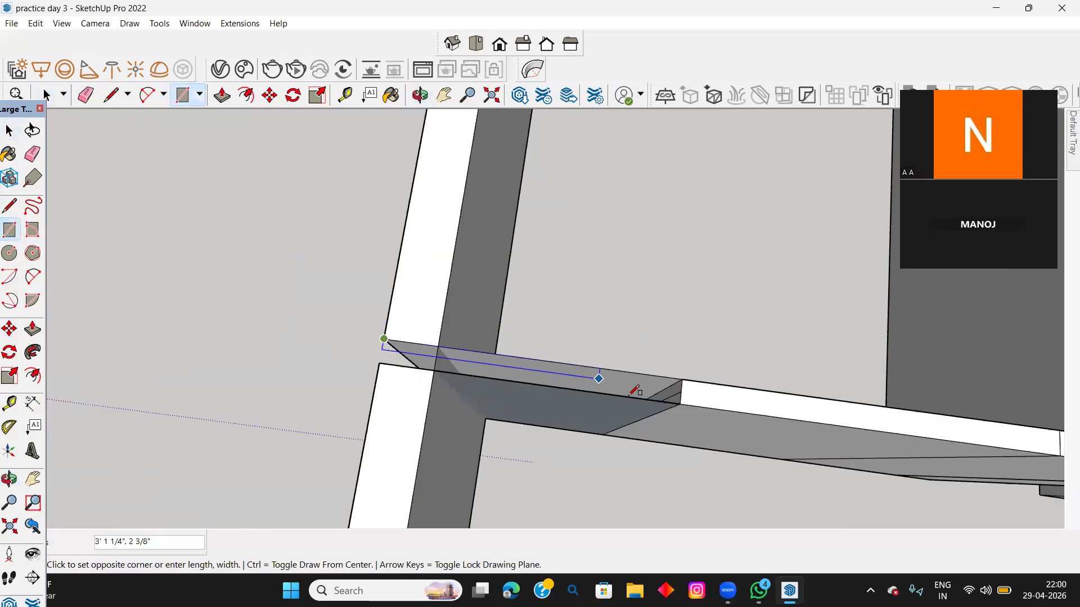
pyautogui.click(681, 403)
pyautogui.press('space')
# Step: Push the bridging rectangle's face down to floor level in the wall gap
pyautogui.keyDown('shift'); pyautogui.moveTo(659, 393); pyautogui.dragTo(308, 371, button='middle'); pyautogui.keyUp('shift')
pyautogui.scroll(3, 394, 353)
pyautogui.click(410, 370)
pyautogui.press('o')
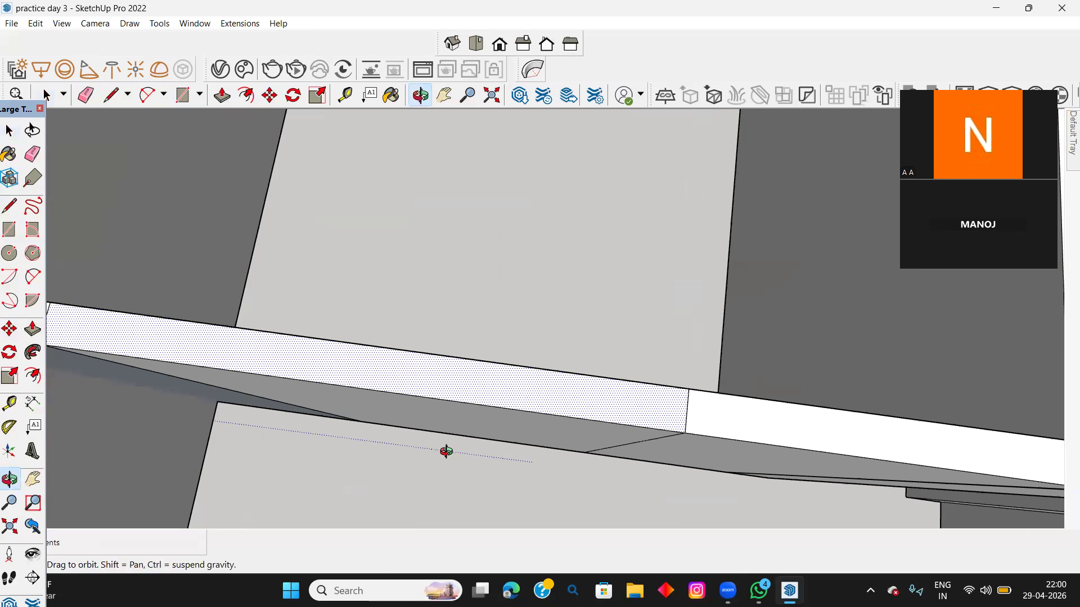
pyautogui.press('space')
pyautogui.press('p')
pyautogui.click(475, 407)
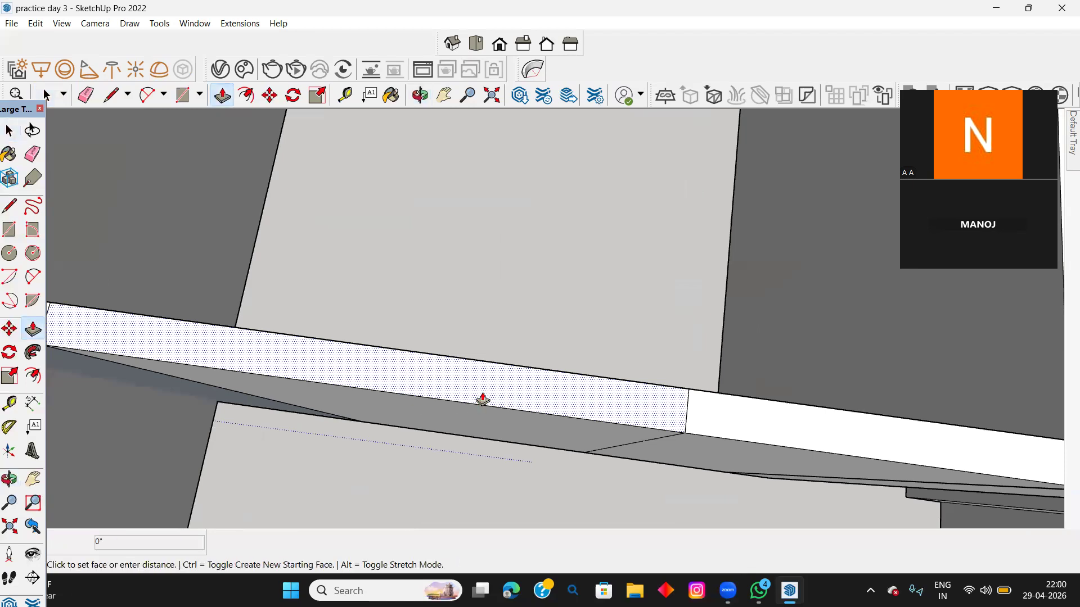
pyautogui.scroll(-2, 484, 432)
pyautogui.moveTo(484, 432); pyautogui.dragTo(573, 309, button='middle')
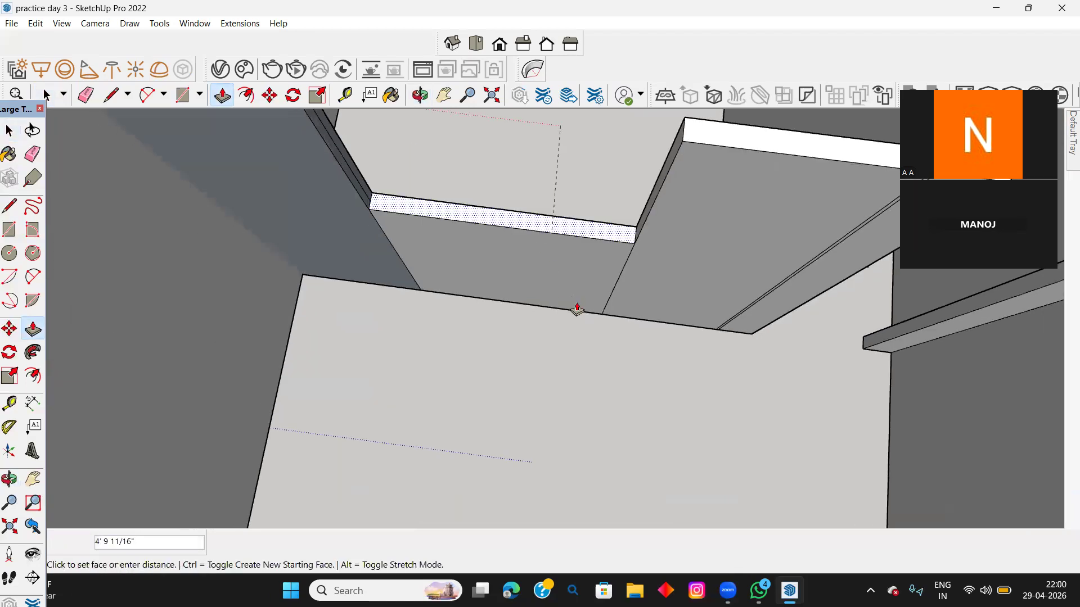
pyautogui.moveTo(596, 273)
pyautogui.mouseDown(button='middle')
pyautogui.moveTo(626, 182)
pyautogui.moveTo(607, 285)
pyautogui.mouseUp(button='middle')
pyautogui.scroll(5, 593, 364)
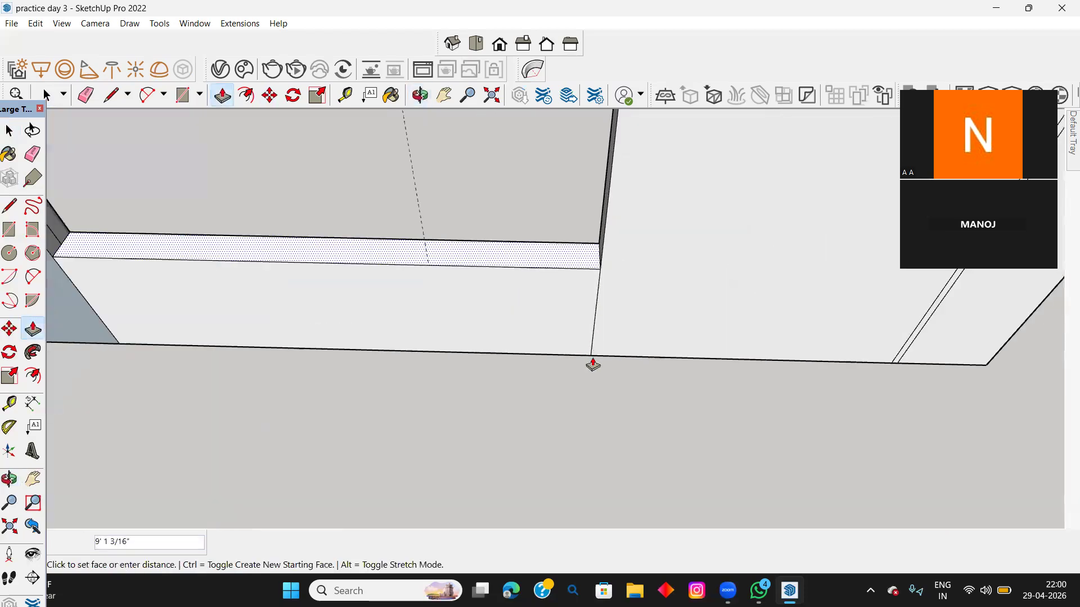
pyautogui.press('space')
pyautogui.scroll(-2, 396, 324)
# Step: Pull the floor-level face in the gap up 3' to form the low wall under the window opening
pyautogui.moveTo(393, 323); pyautogui.dragTo(107, 4, button='middle')
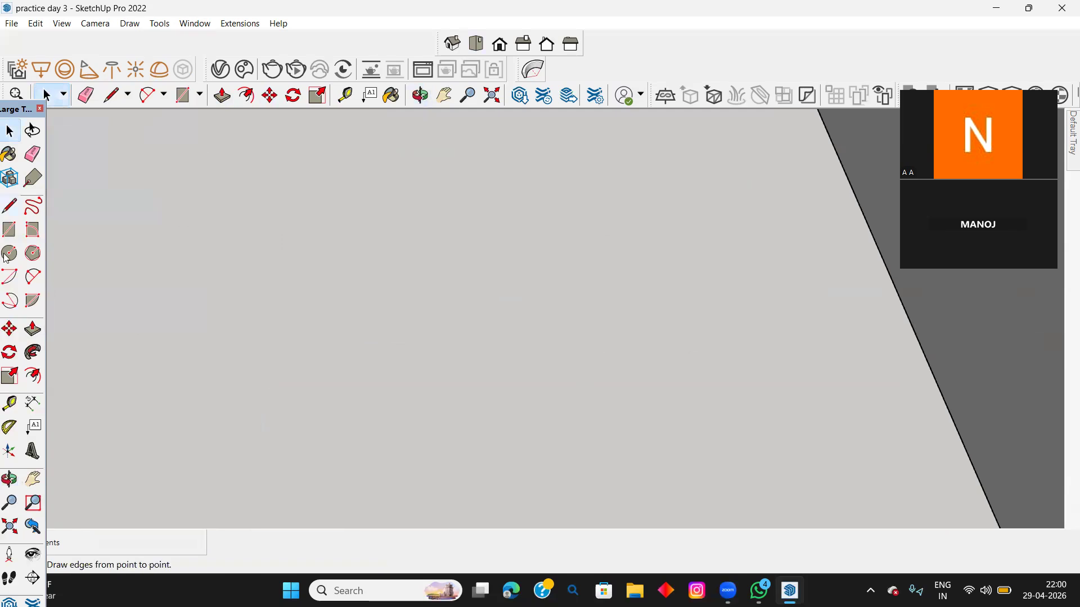
pyautogui.moveTo(142, 146); pyautogui.dragTo(415, 376, button='middle')
pyautogui.scroll(3, 360, 325)
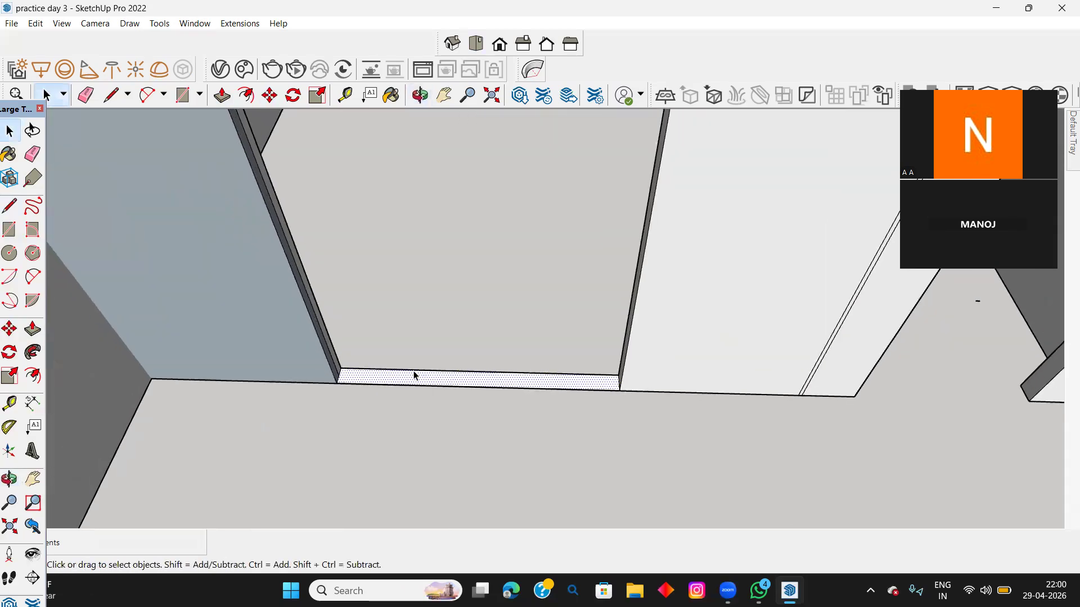
pyautogui.press('p')
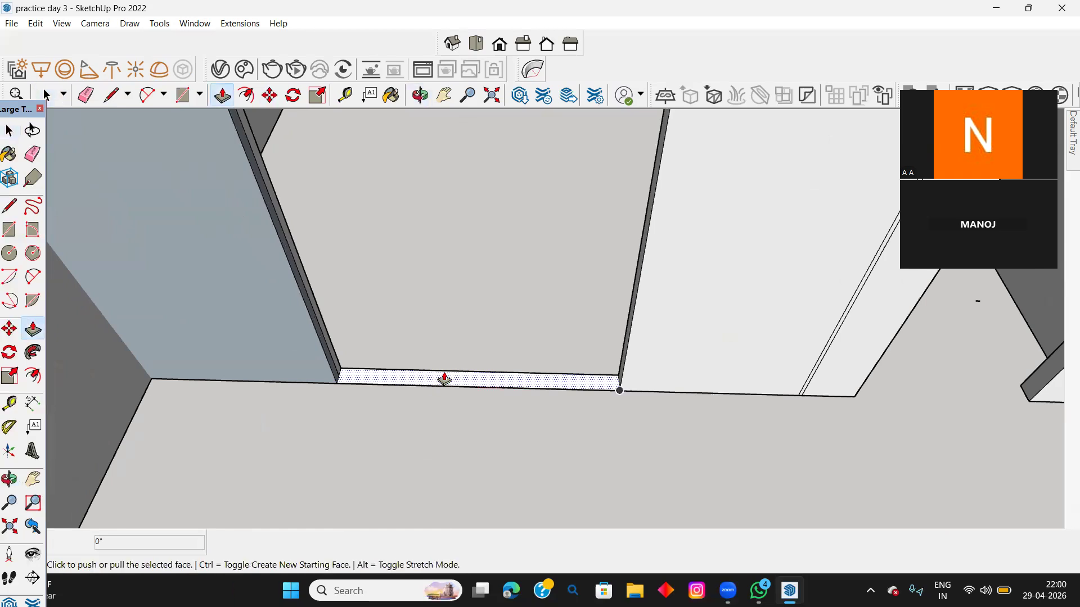
pyautogui.click(444, 371)
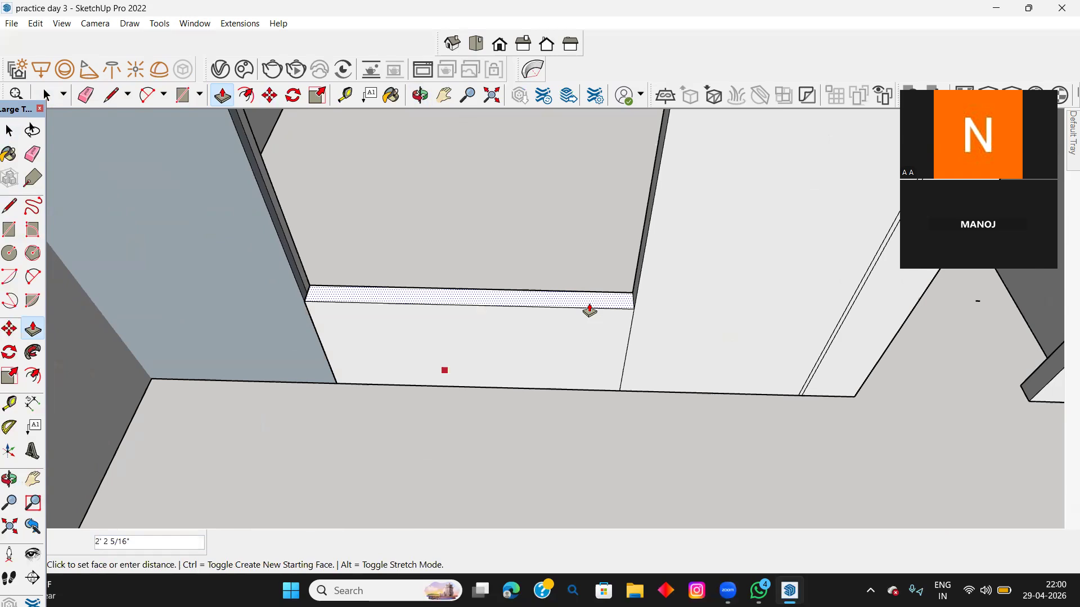
pyautogui.press('Return')
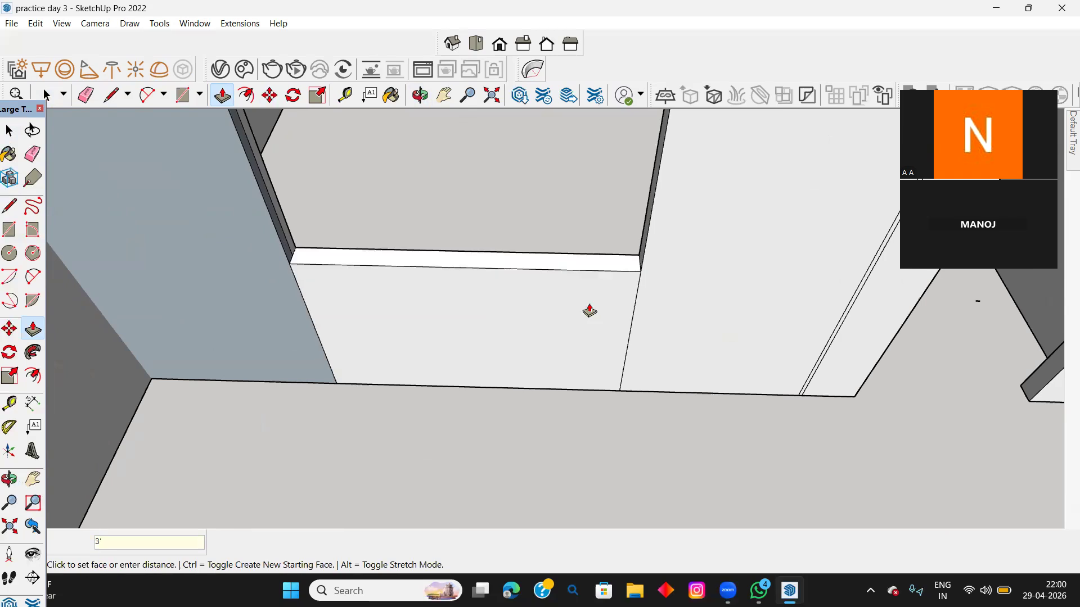
pyautogui.press('space')
pyautogui.moveTo(576, 284); pyautogui.dragTo(566, 334, button='middle')
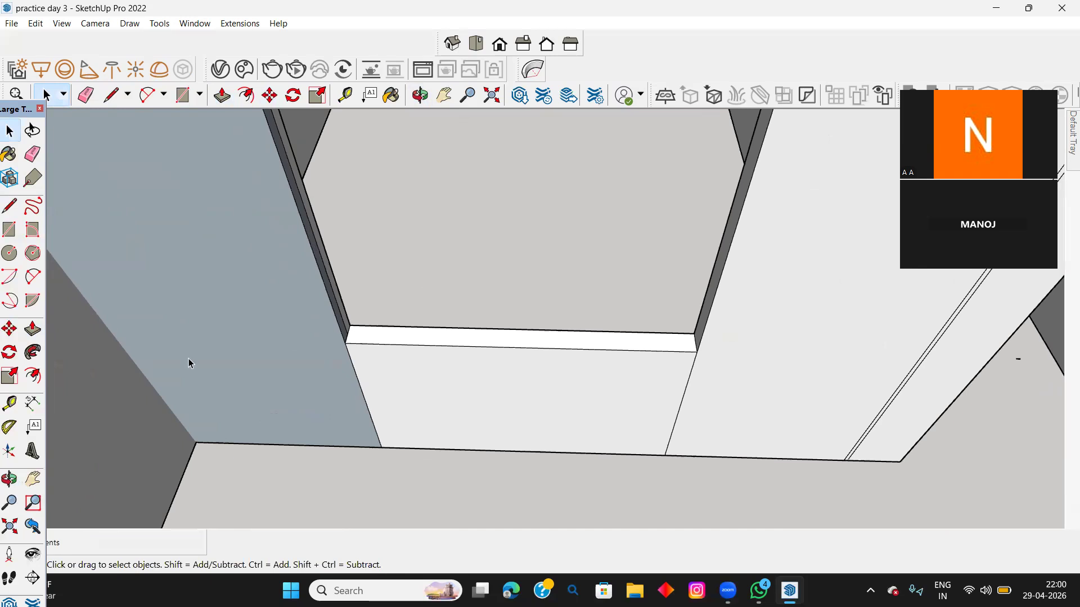
# Step: Push/Pull the top face of the low window wall up 4' as a separate section
pyautogui.click(33, 330)
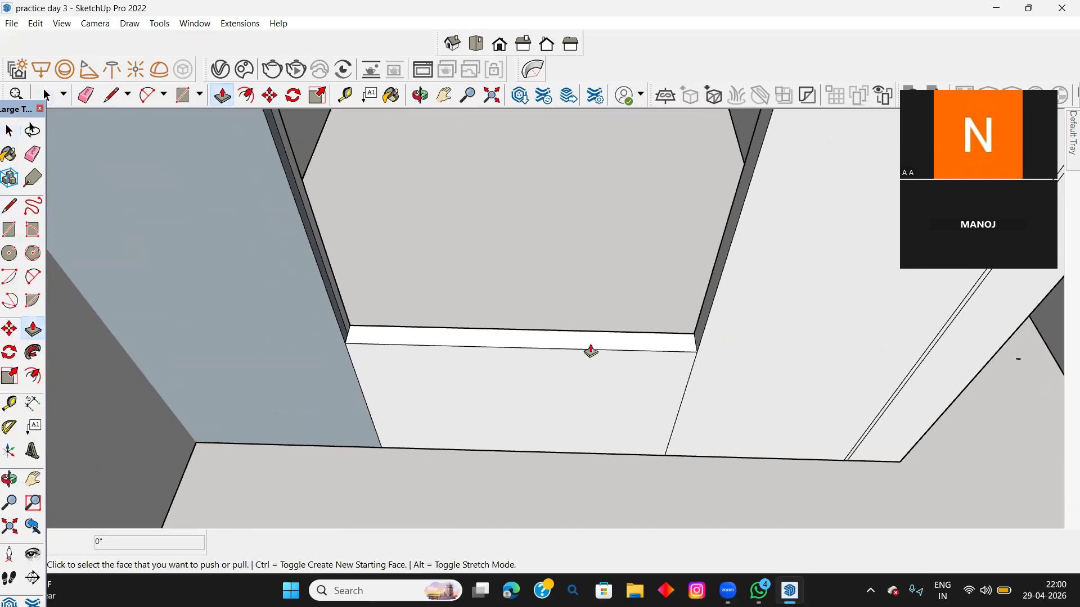
pyautogui.click(622, 344)
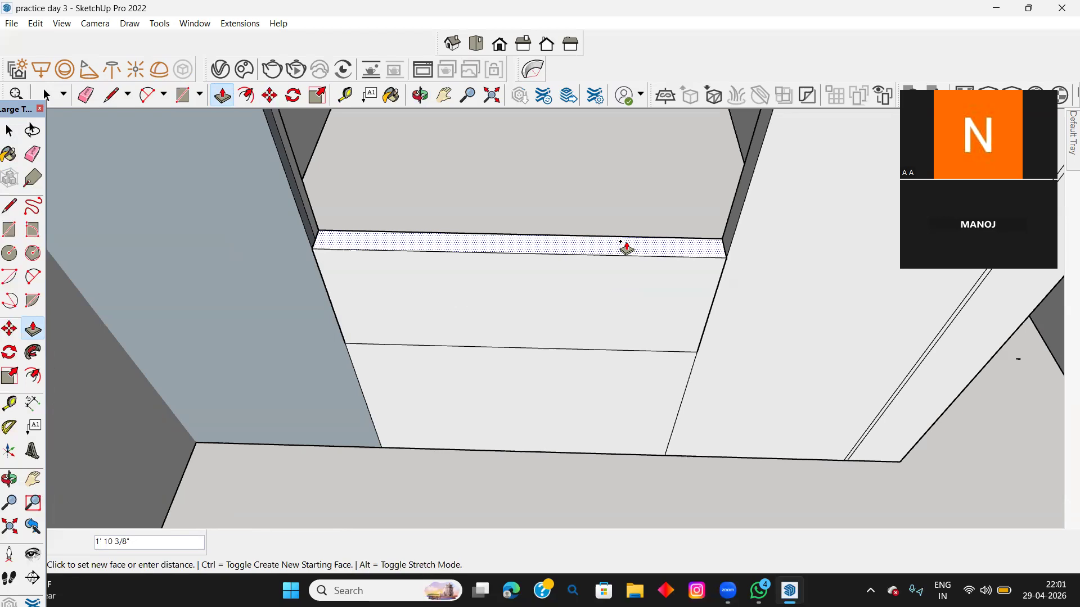
pyautogui.click(626, 247)
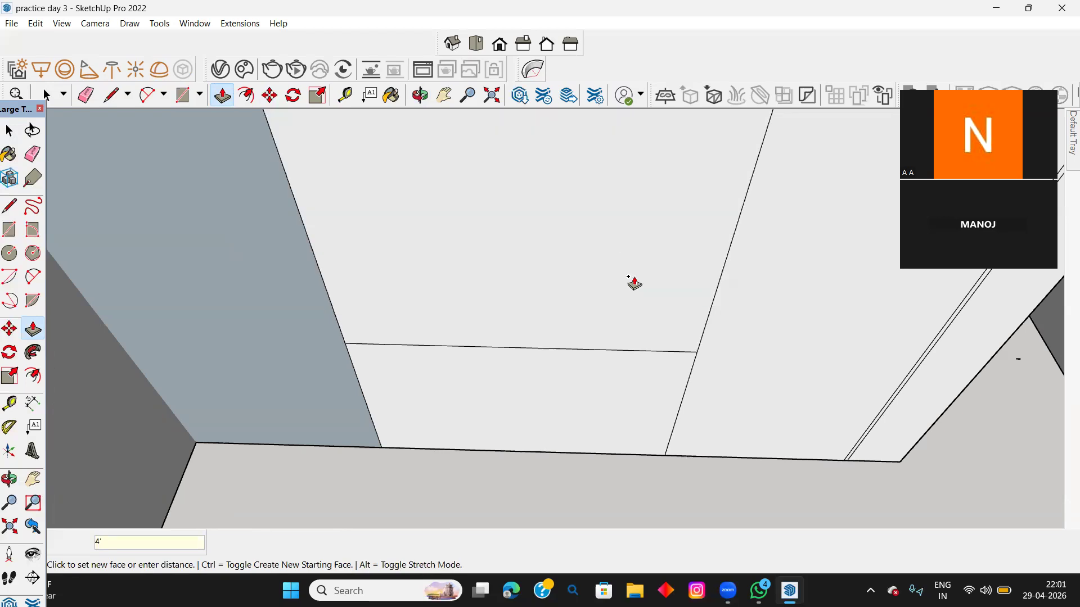
pyautogui.press('Return')
pyautogui.scroll(-3, 657, 323)
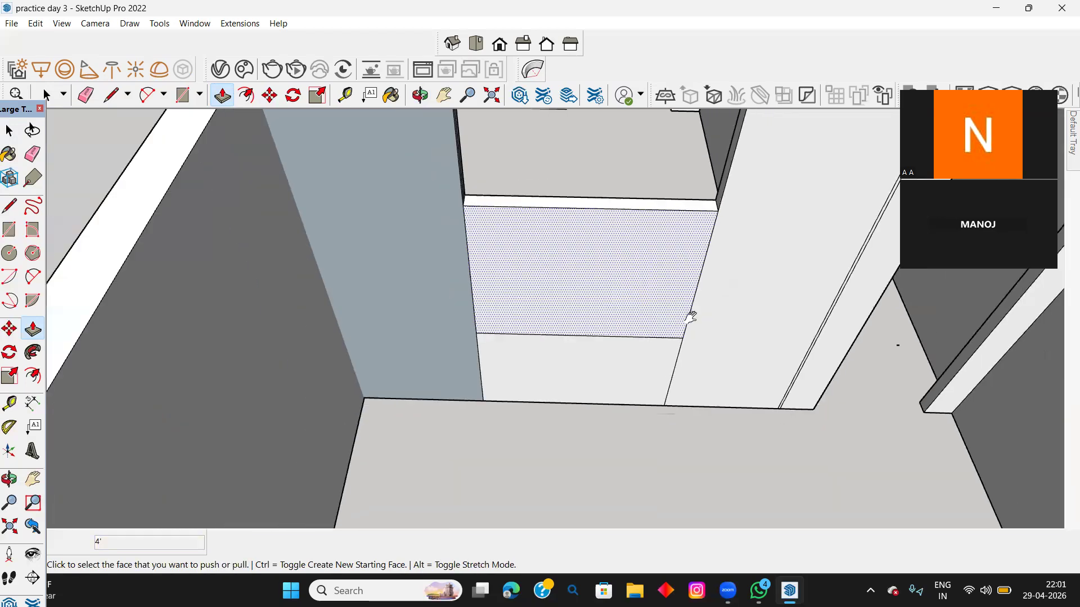
# Step: Pull the new top face in the gap up as another section, level with the adjoining wall tops
pyautogui.keyDown('shift'); pyautogui.moveTo(669, 236); pyautogui.dragTo(656, 367, button='middle'); pyautogui.keyUp('shift')
pyautogui.scroll(3, 656, 366)
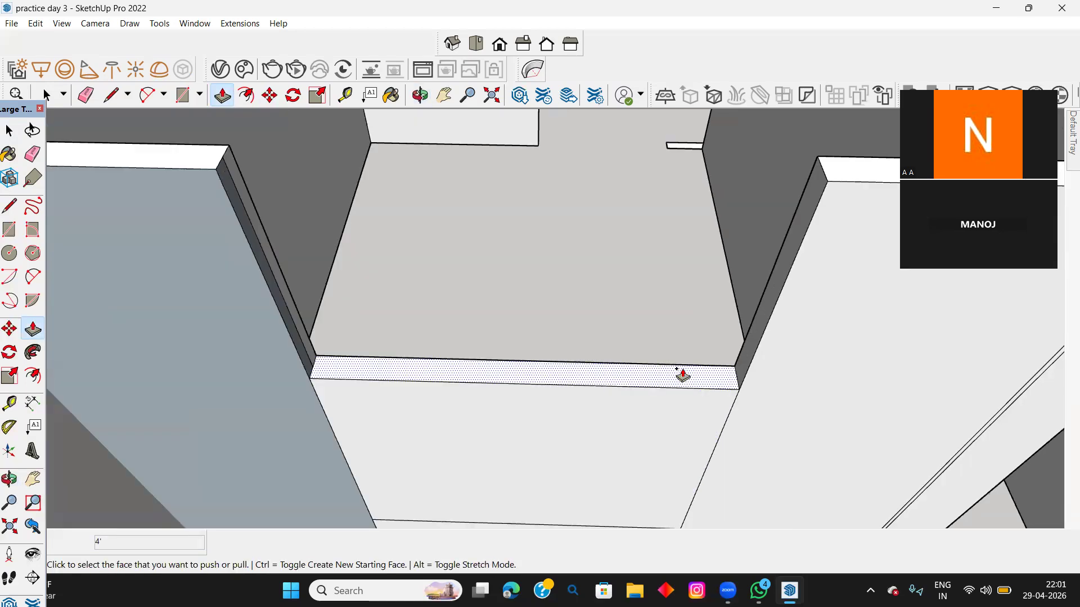
pyautogui.click(682, 379)
pyautogui.click(156, 166)
pyautogui.press('space')
# Step: Examine the lower, middle and upper panels that fill the wall gap
pyautogui.scroll(-2, 342, 250)
pyautogui.scroll(-3, 470, 378)
pyautogui.moveTo(470, 379); pyautogui.dragTo(573, 405, button='middle')
pyautogui.scroll(3, 505, 367)
pyautogui.scroll(-2, 692, 464)
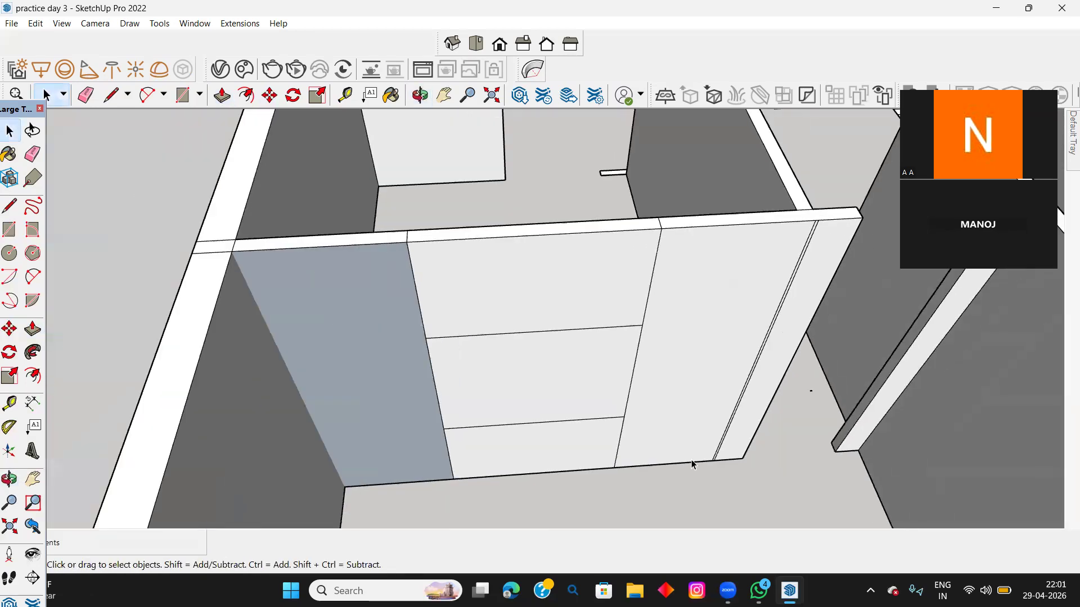
pyautogui.click(578, 289)
pyautogui.click(581, 374)
pyautogui.click(574, 447)
pyautogui.click(562, 350)
pyautogui.click(562, 303)
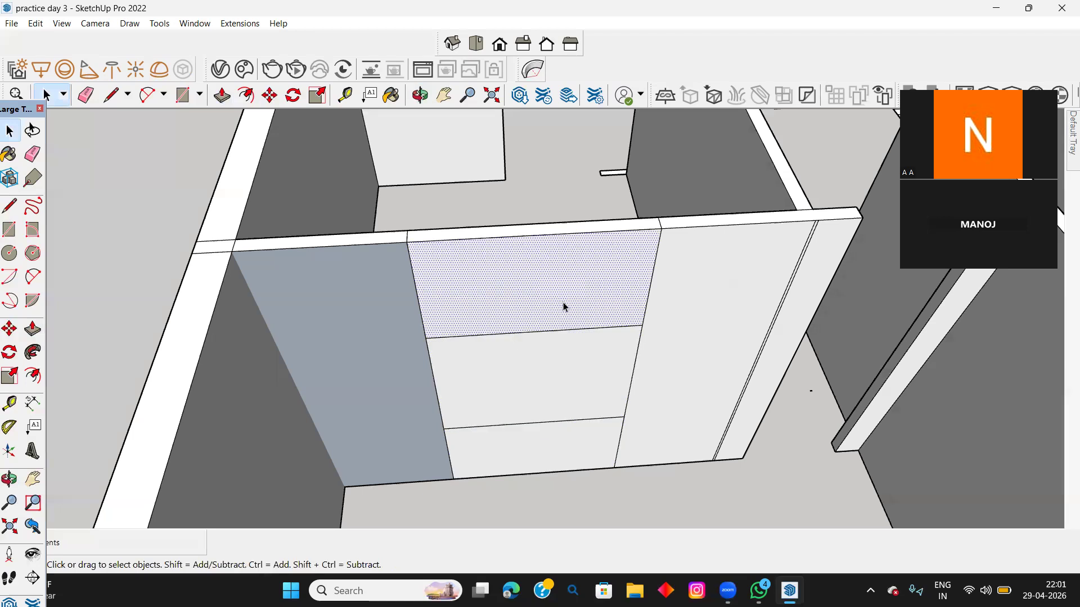
# Step: Push the middle panel 4" through the wall thickness to cut the open window between sill and head
pyautogui.click(555, 378)
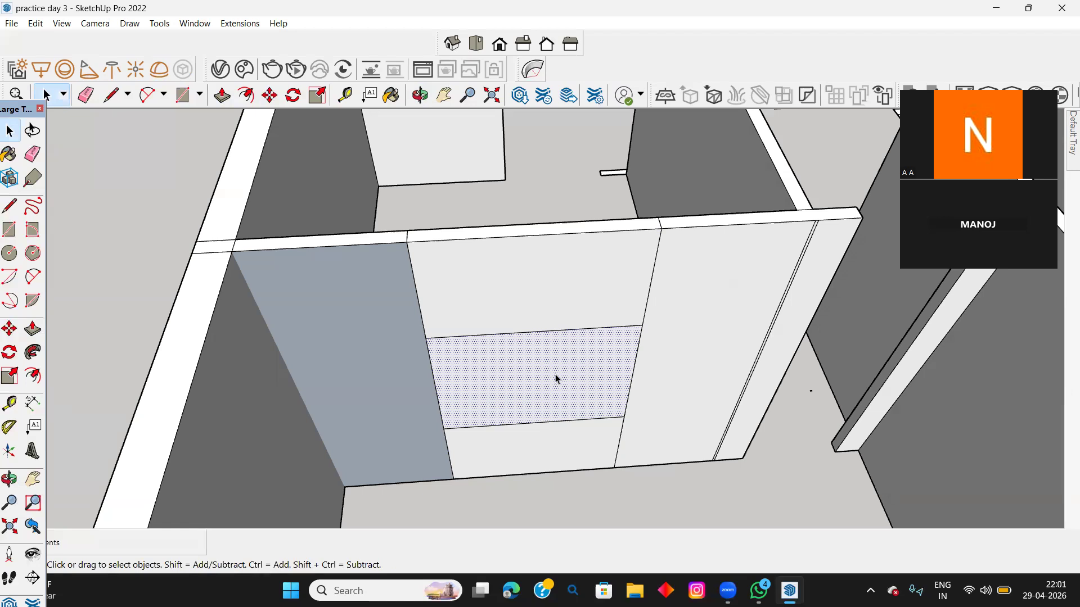
pyautogui.press('p')
pyautogui.click(533, 361)
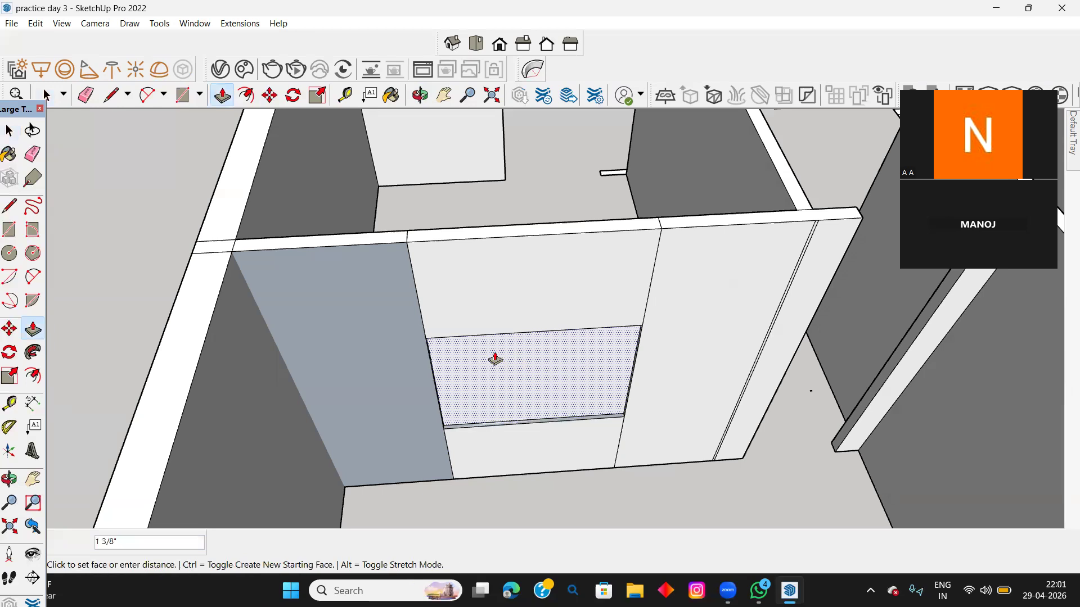
pyautogui.moveTo(506, 355); pyautogui.dragTo(460, 337, button='middle')
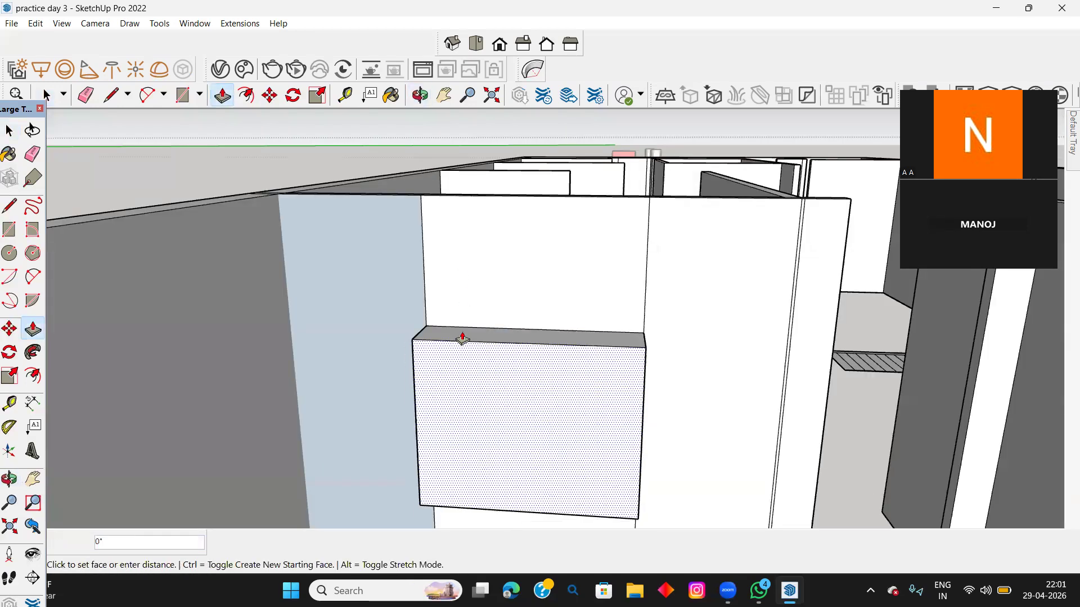
pyautogui.scroll(5, 451, 368)
pyautogui.click(500, 326)
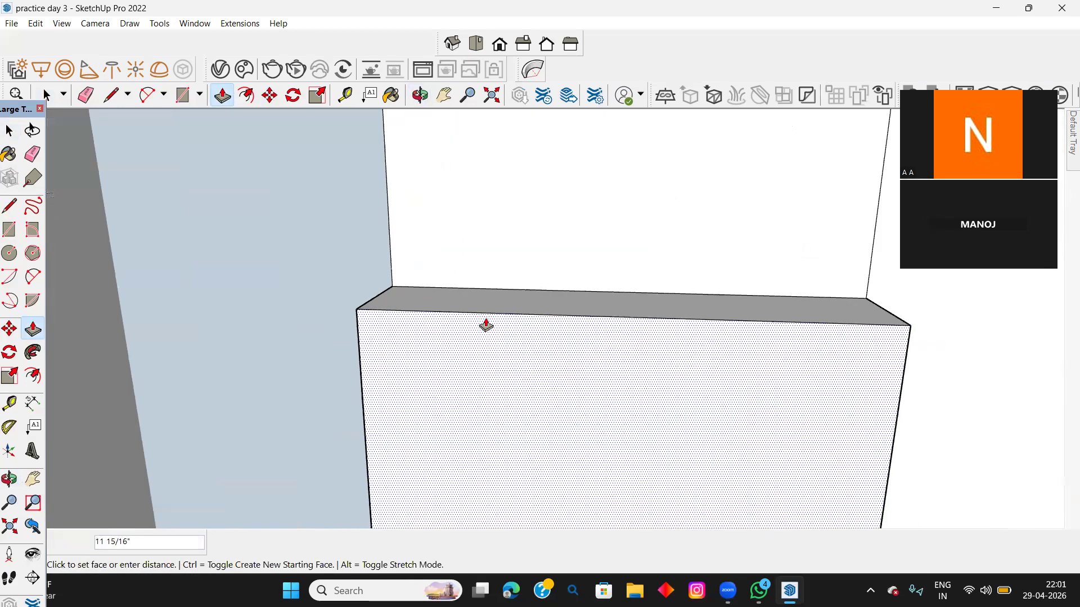
pyautogui.click(503, 326)
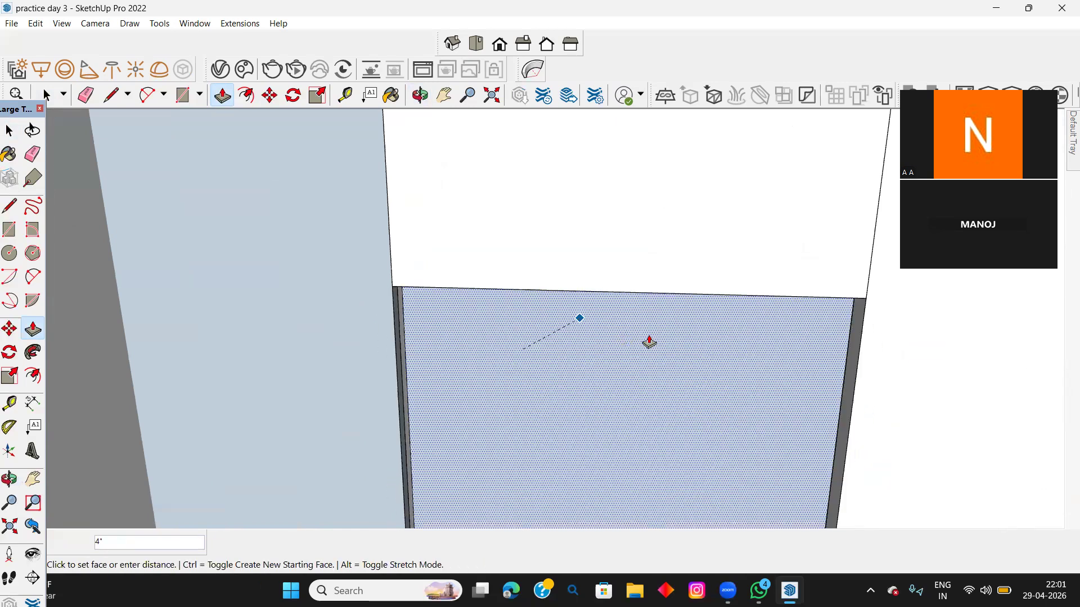
pyautogui.click(688, 337)
pyautogui.scroll(-3, 684, 346)
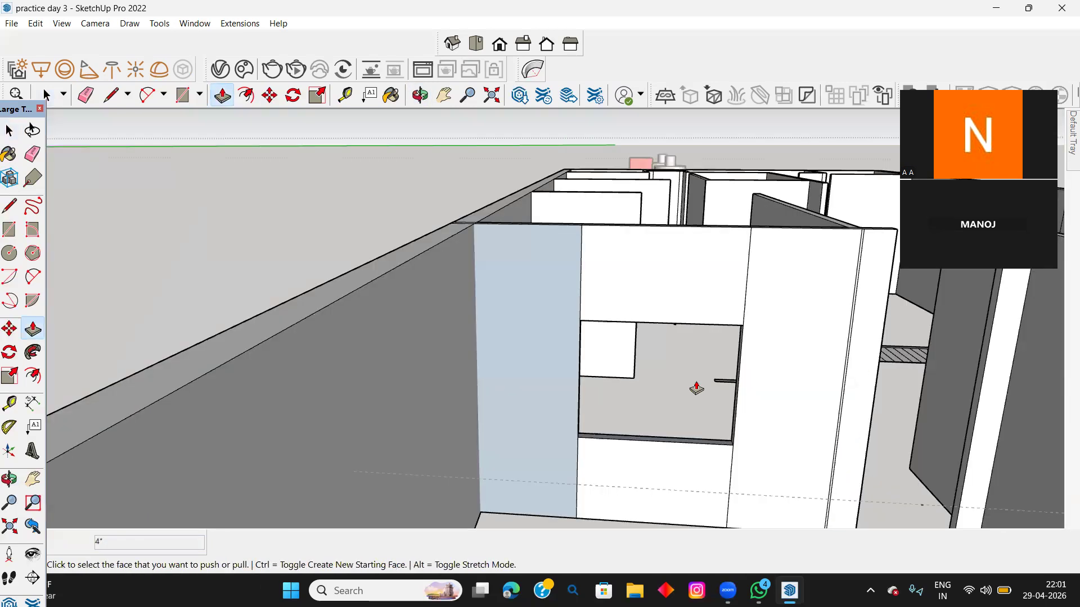
pyautogui.press('space')
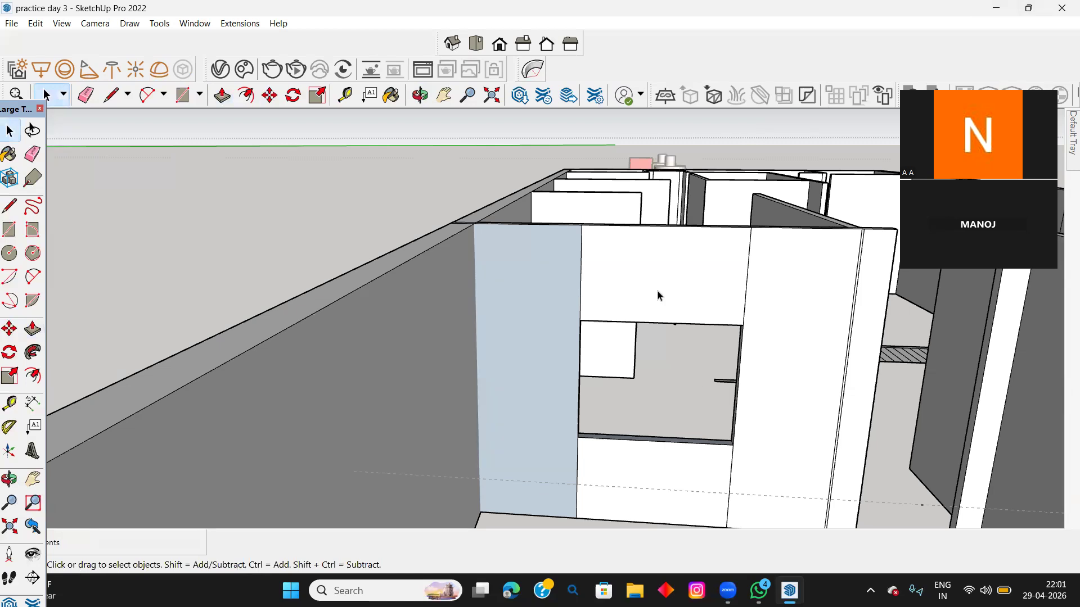
# Step: Examine the whole wall layout and the doorways between the small rooms at the far end of the house
pyautogui.moveTo(488, 298); pyautogui.dragTo(317, 347, button='middle')
pyautogui.scroll(-5, 316, 347)
pyautogui.moveTo(535, 306); pyautogui.dragTo(622, 319, button='middle')
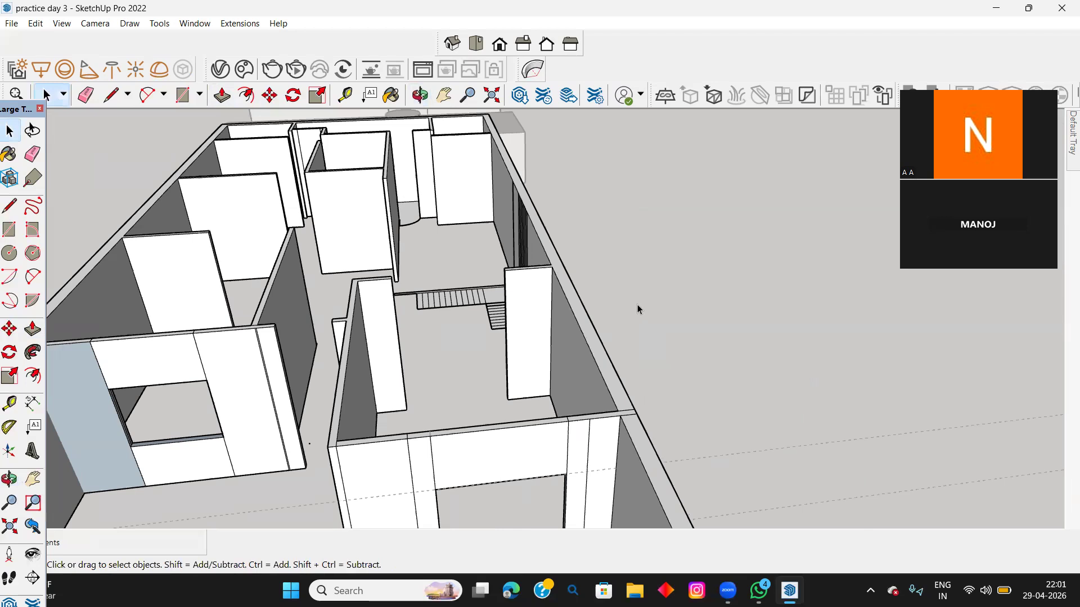
pyautogui.scroll(-2, 641, 304)
pyautogui.keyDown('shift'); pyautogui.moveTo(449, 323); pyautogui.dragTo(472, 366, button='middle'); pyautogui.keyUp('shift')
pyautogui.moveTo(553, 363)
pyautogui.mouseDown(button='middle')
pyautogui.moveTo(519, 396)
pyautogui.moveTo(495, 320)
pyautogui.moveTo(549, 378)
pyautogui.mouseUp(button='middle')
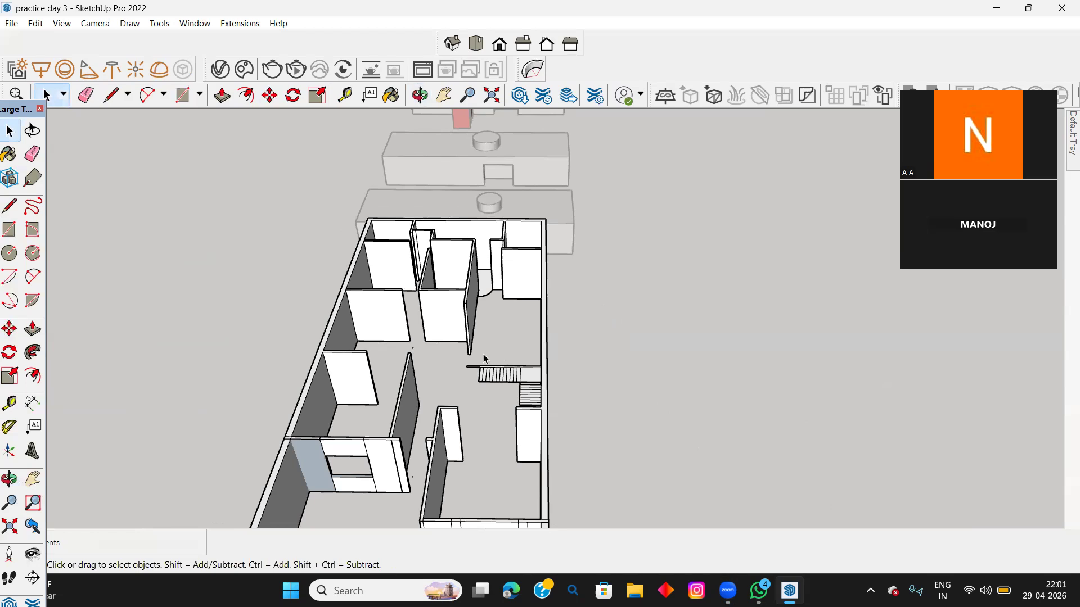
pyautogui.moveTo(486, 362); pyautogui.dragTo(567, 354, button='middle')
pyautogui.scroll(10, 567, 355)
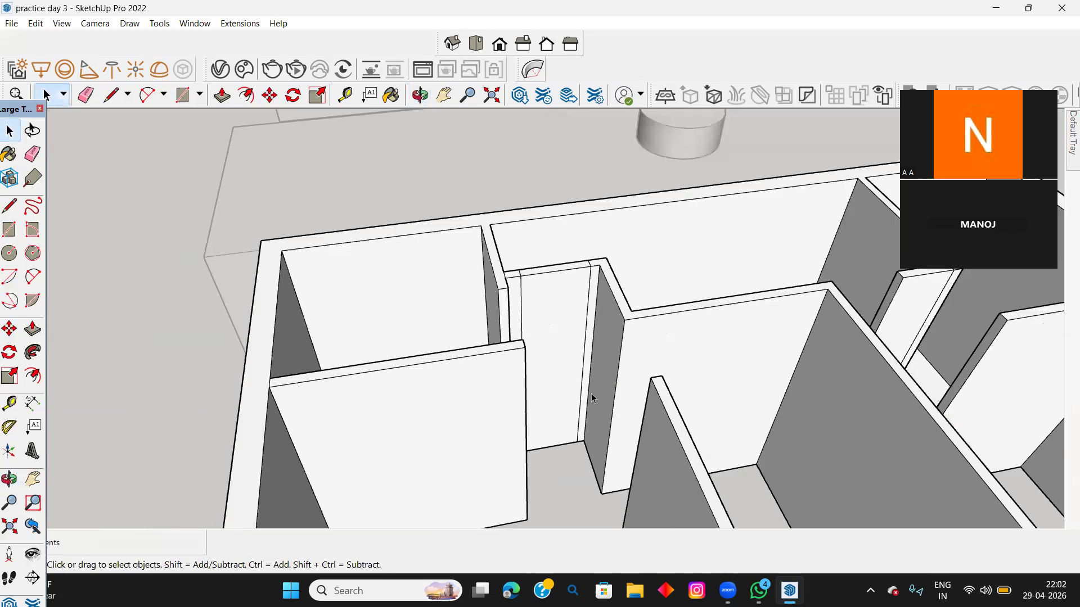
pyautogui.scroll(-10, 512, 390)
pyautogui.moveTo(511, 394); pyautogui.dragTo(640, 345, button='middle')
pyautogui.scroll(6, 447, 449)
pyautogui.scroll(3, 640, 345)
# Step: Measure outward from the vertical wall corner beside the passage toward the facing wall
pyautogui.press('t')
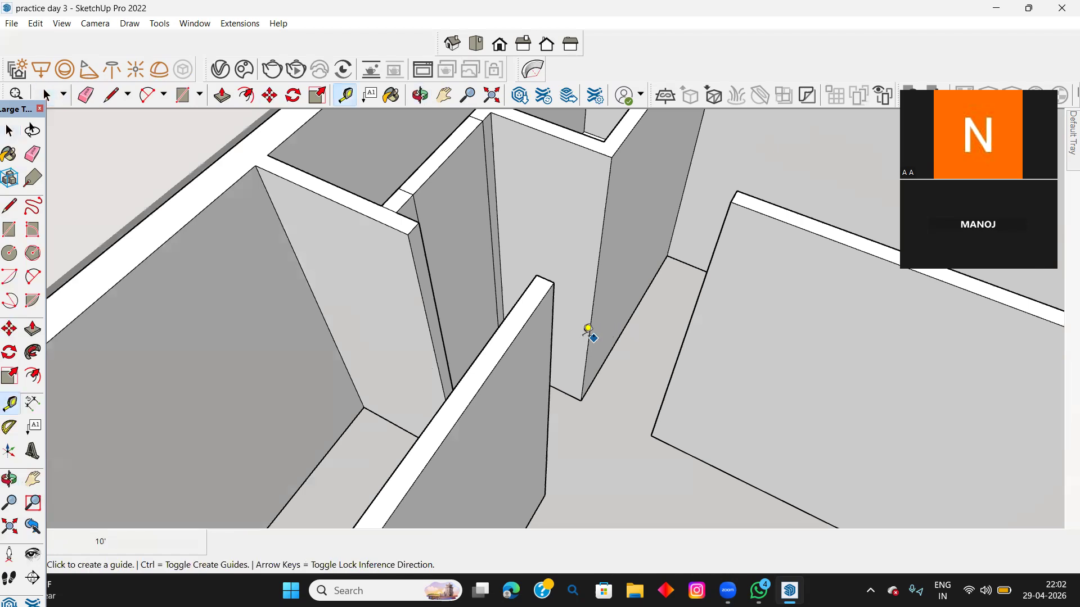
pyautogui.click(590, 332)
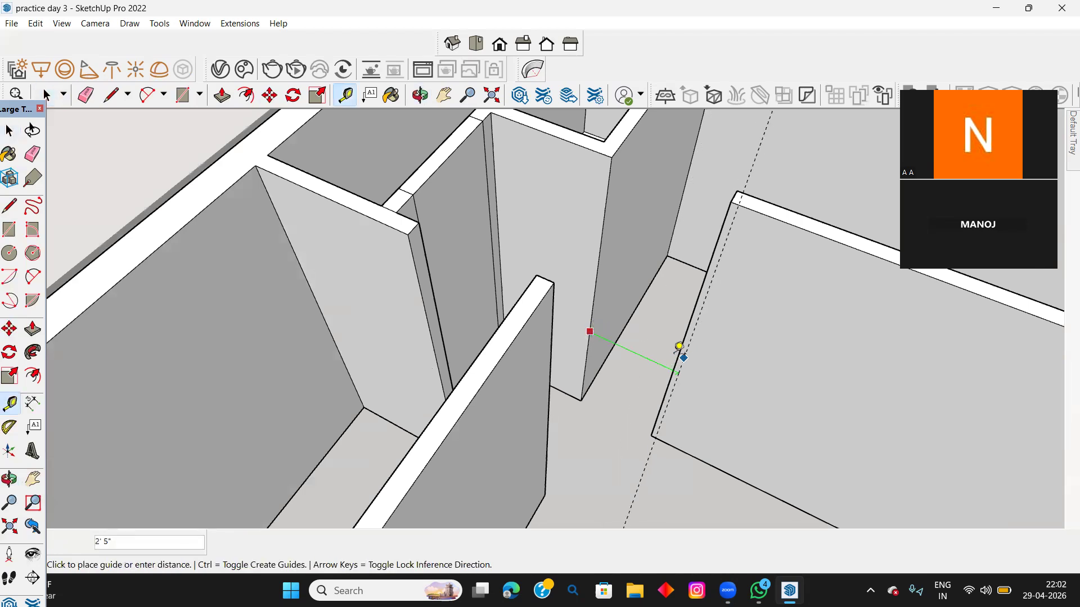
pyautogui.press('space')
# Step: Delete the curved door-swing arc and its floor face in the doorway of the far room
pyautogui.scroll(-6, 678, 353)
pyautogui.moveTo(788, 381); pyautogui.dragTo(314, 350, button='middle')
pyautogui.click(46, 94)
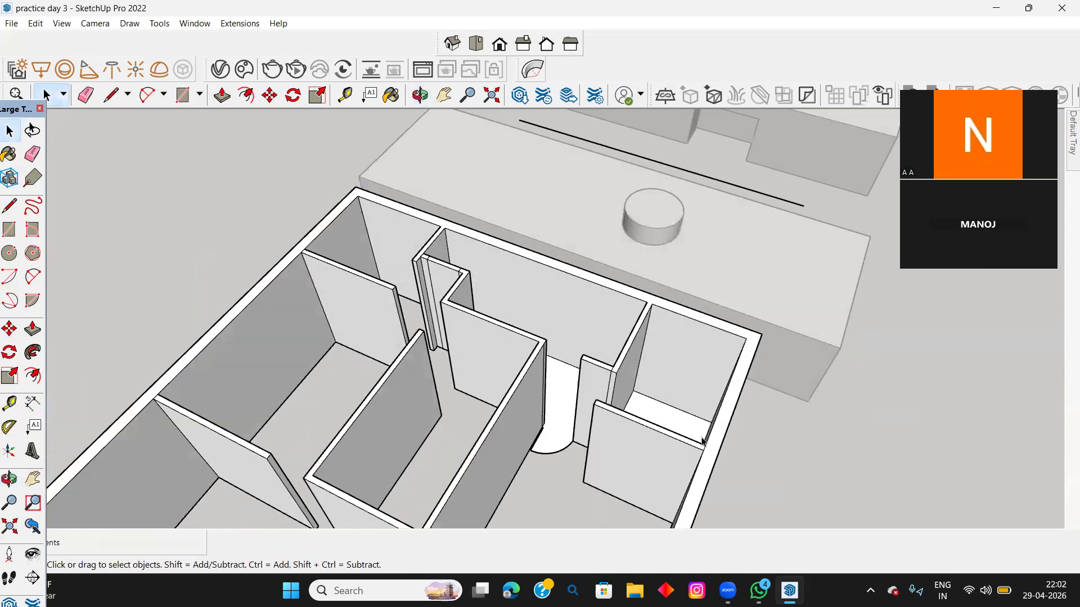
pyautogui.scroll(6, 468, 461)
pyautogui.click(466, 462)
pyautogui.scroll(3, 465, 461)
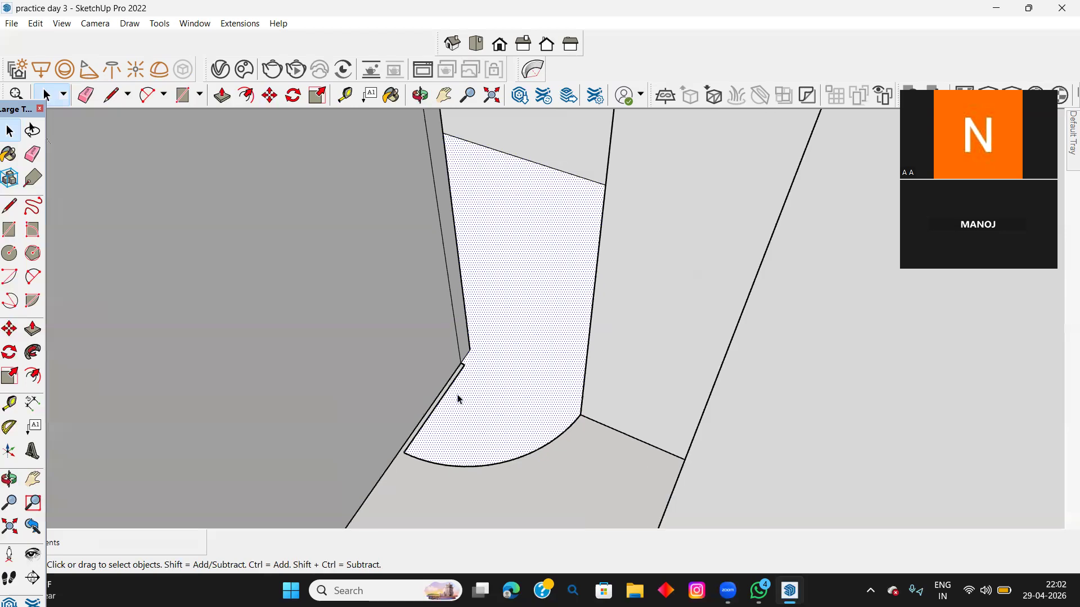
pyautogui.scroll(2, 515, 368)
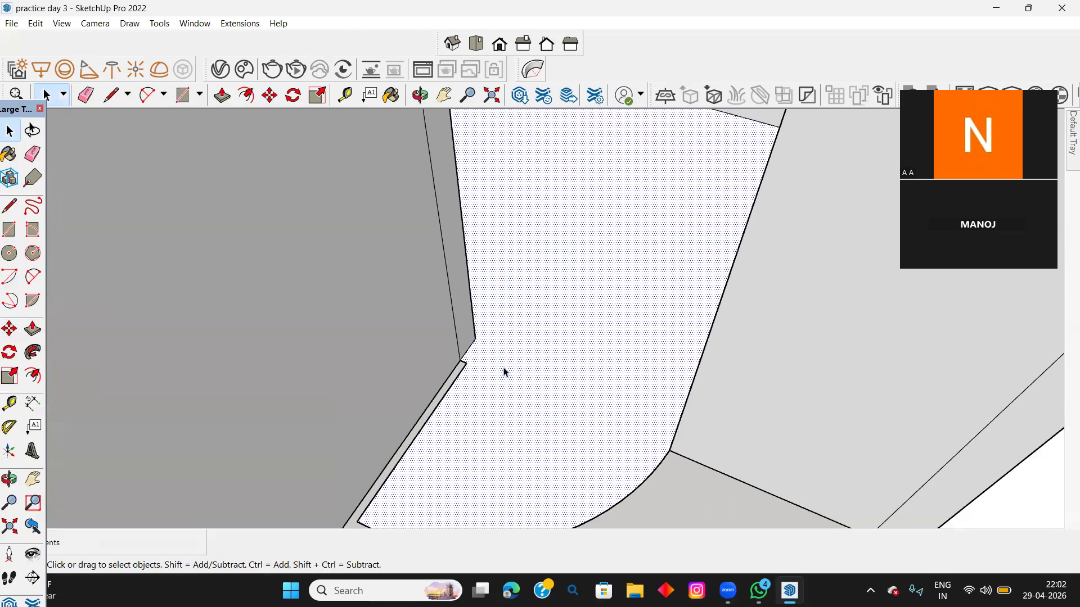
pyautogui.press('Escape')
pyautogui.scroll(-2, 514, 384)
pyautogui.moveTo(606, 502); pyautogui.dragTo(492, 453)
pyautogui.press('Delete')
pyautogui.scroll(-1, 472, 402)
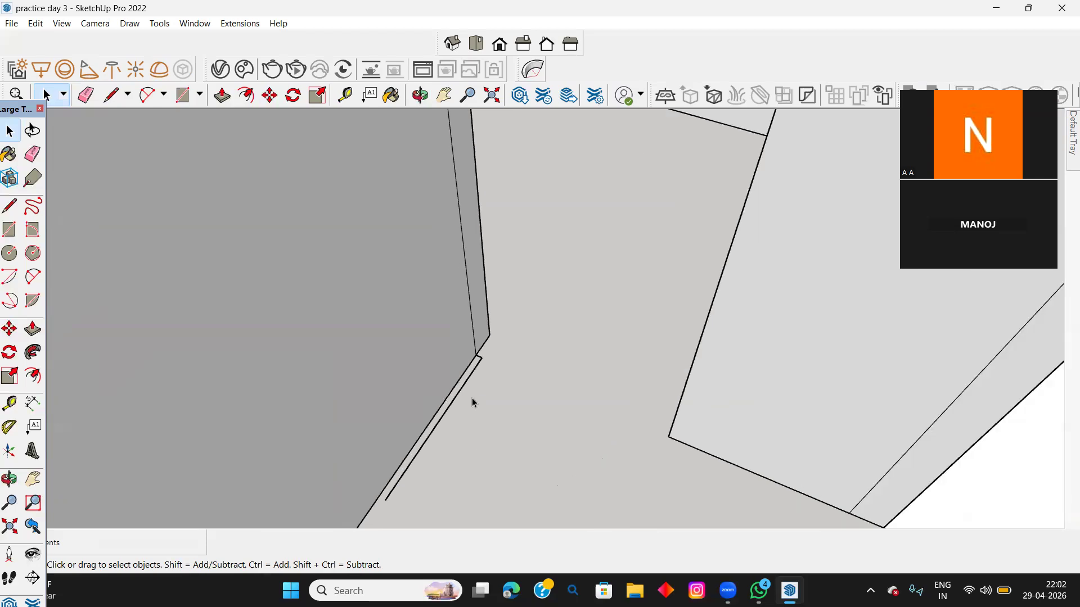
# Step: Place a horizontal guide above floor level across the end face of the wall beside the doorway
pyautogui.scroll(-1, 619, 337)
pyautogui.moveTo(645, 321); pyautogui.dragTo(810, 357, button='middle')
pyautogui.scroll(-2, 523, 369)
pyautogui.scroll(3, 740, 262)
pyautogui.scroll(2, 741, 262)
pyautogui.scroll(-2, 736, 301)
pyautogui.moveTo(771, 410); pyautogui.dragTo(713, 409, button='middle')
pyautogui.press('t')
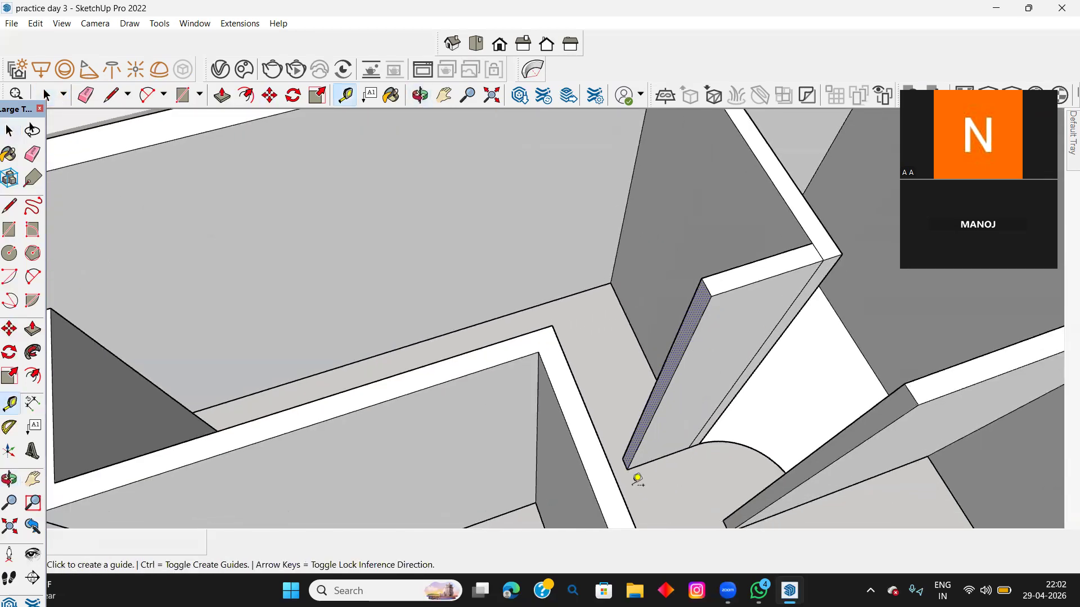
pyautogui.scroll(2, 628, 457)
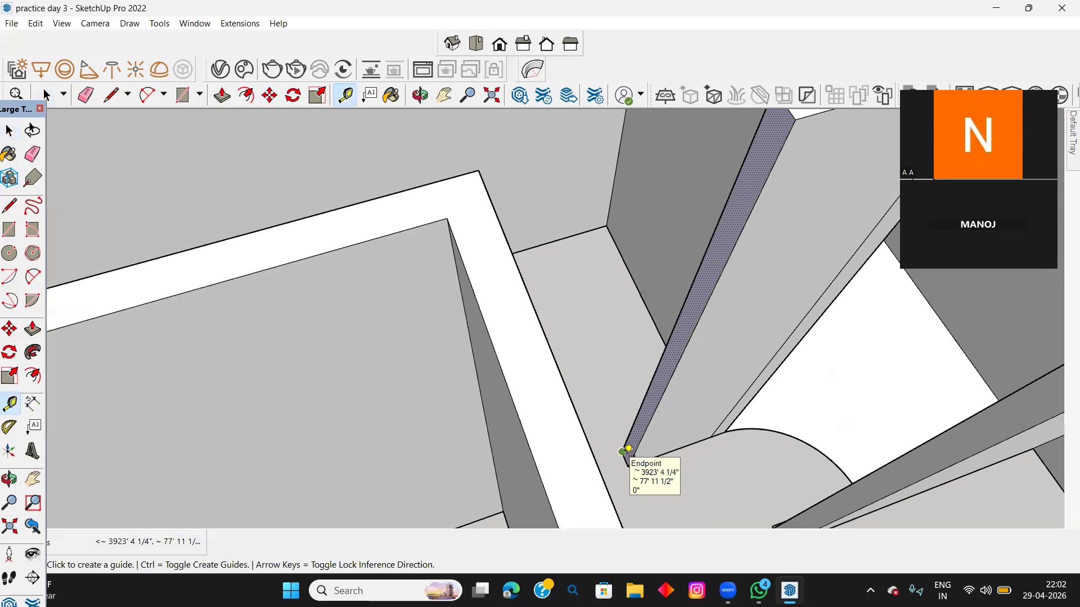
pyautogui.scroll(2, 627, 451)
pyautogui.click(628, 458)
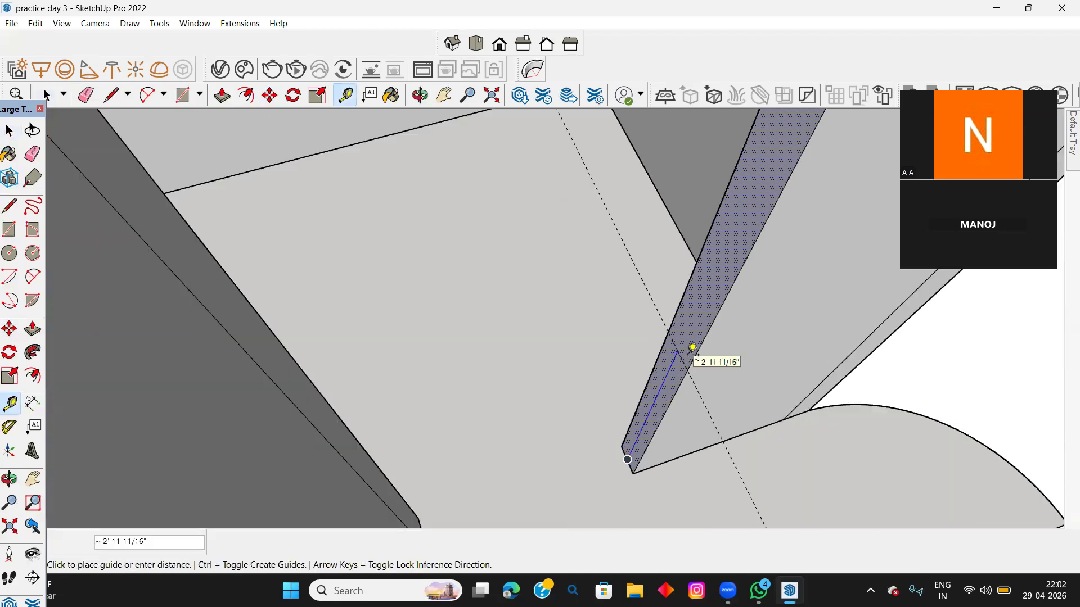
pyautogui.press('Escape')
pyautogui.press('space')
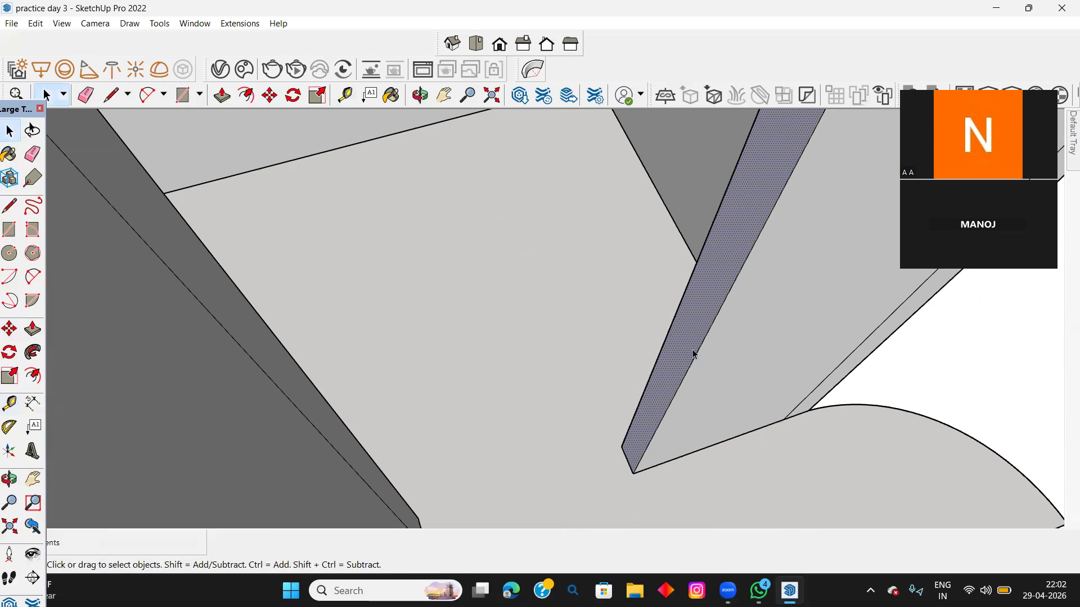
# Step: Draw a 4" line across the wall's end face along the guide to split off the part above the doorway
pyautogui.scroll(-2, 695, 355)
pyautogui.keyDown('shift'); pyautogui.moveTo(714, 332); pyautogui.dragTo(140, 444, button='middle'); pyautogui.keyUp('shift')
pyautogui.keyDown('shift'); pyautogui.moveTo(529, 337); pyautogui.dragTo(316, 419, button='middle'); pyautogui.keyUp('shift')
pyautogui.scroll(-3, 349, 361)
pyautogui.moveTo(330, 338); pyautogui.dragTo(446, 328, button='middle')
pyautogui.scroll(2, 388, 361)
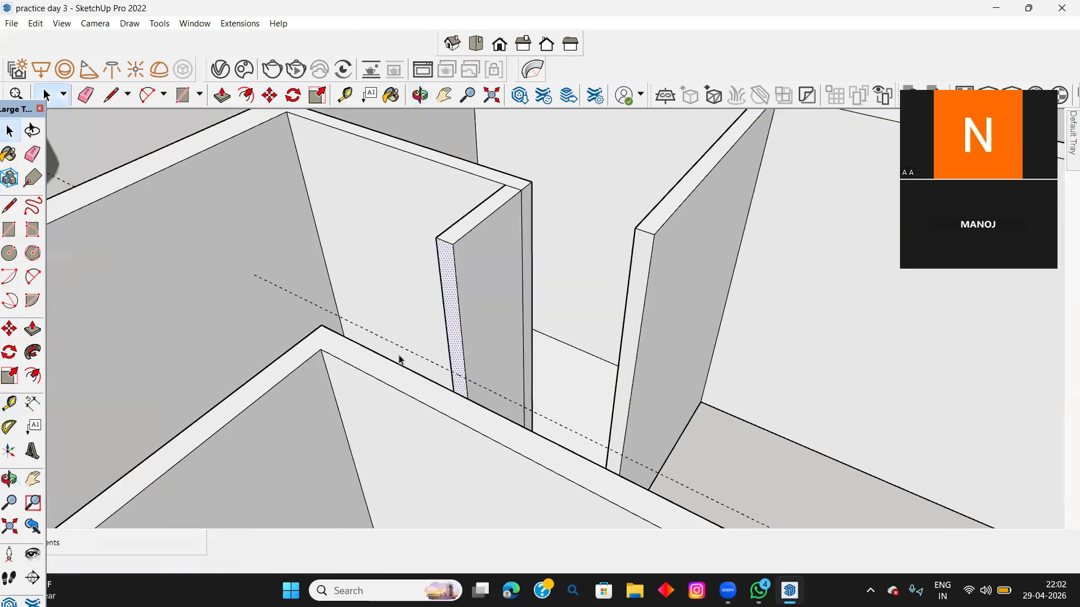
pyautogui.scroll(2, 444, 306)
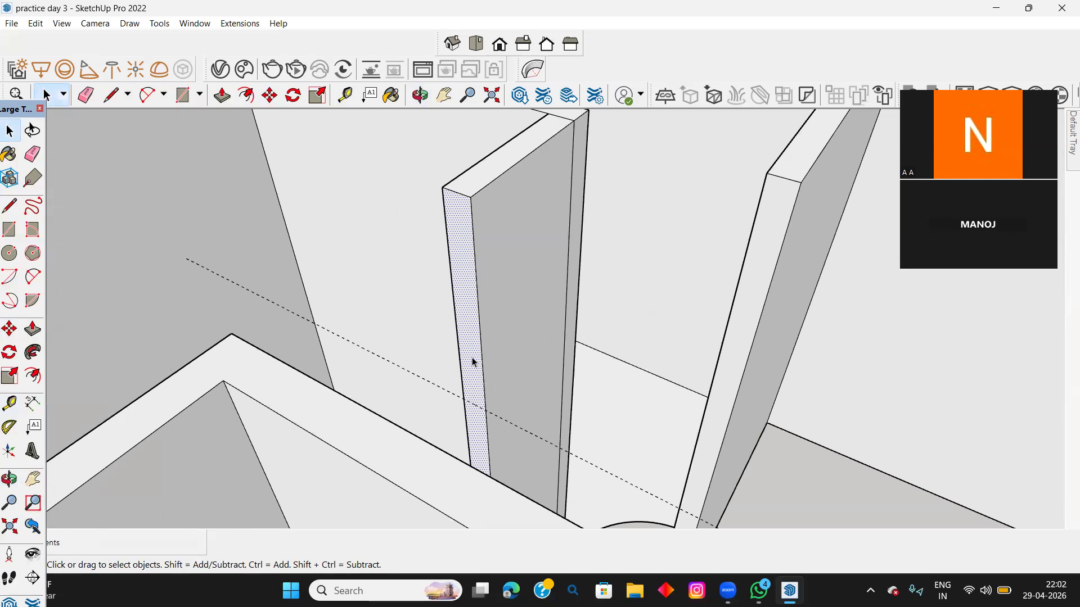
pyautogui.press('l')
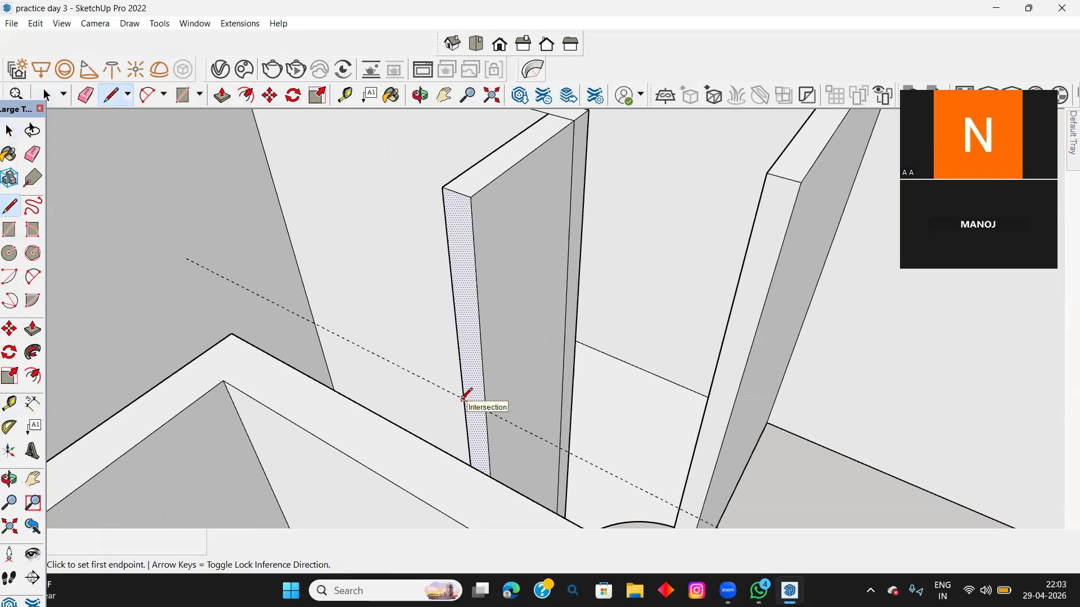
pyautogui.click(464, 399)
pyautogui.click(486, 411)
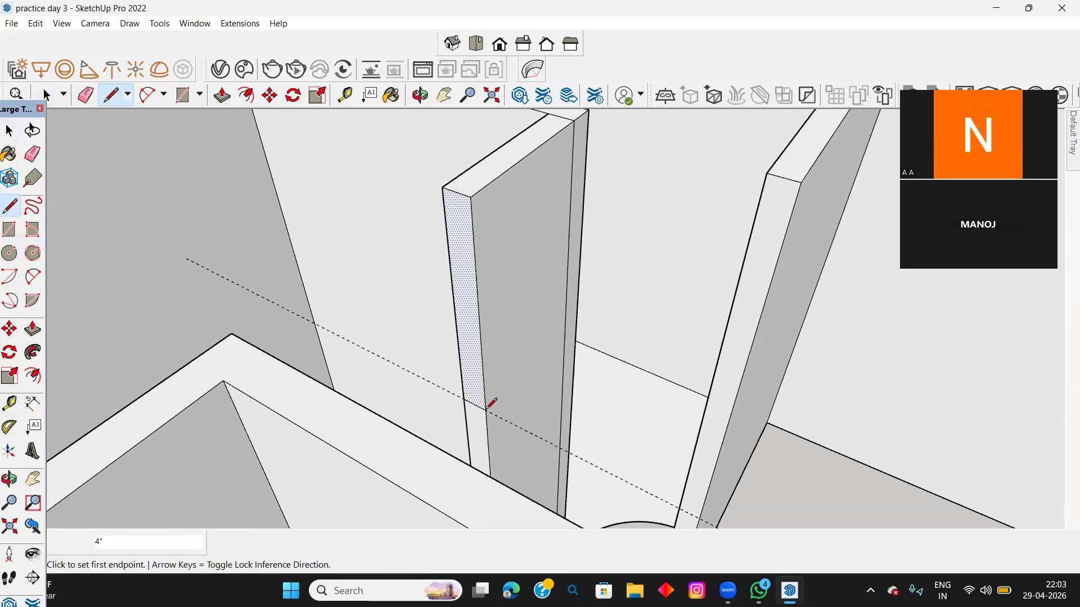
pyautogui.scroll(2, 463, 404)
pyautogui.press('space')
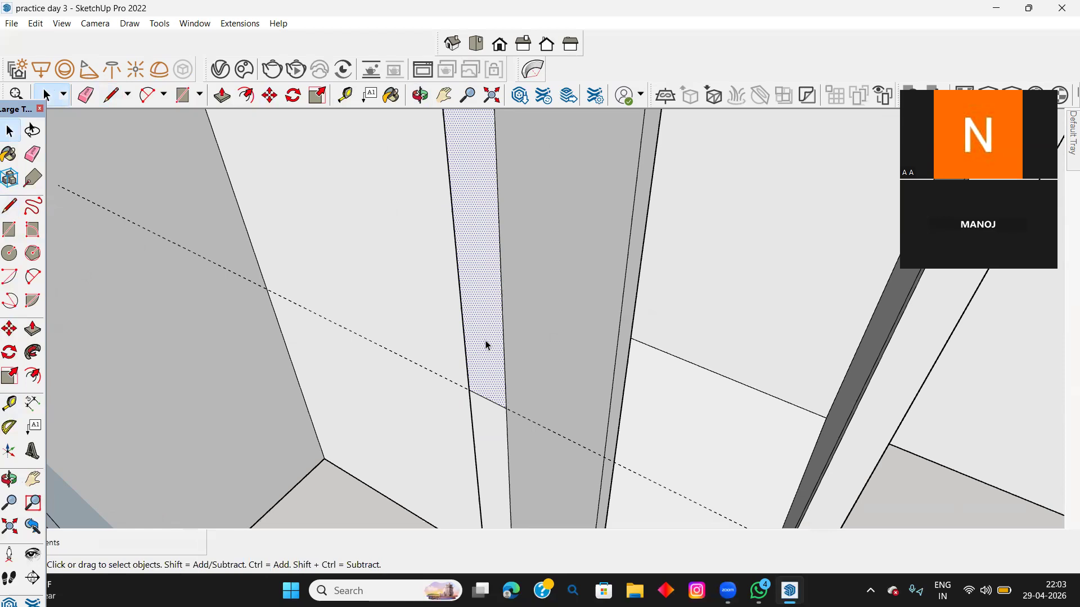
# Step: Pull the upper part of the wall end across the doorway to the opposite wall to form the lintel
pyautogui.press('p')
pyautogui.click(486, 346)
pyautogui.moveTo(342, 410); pyautogui.dragTo(1, 461, button='middle')
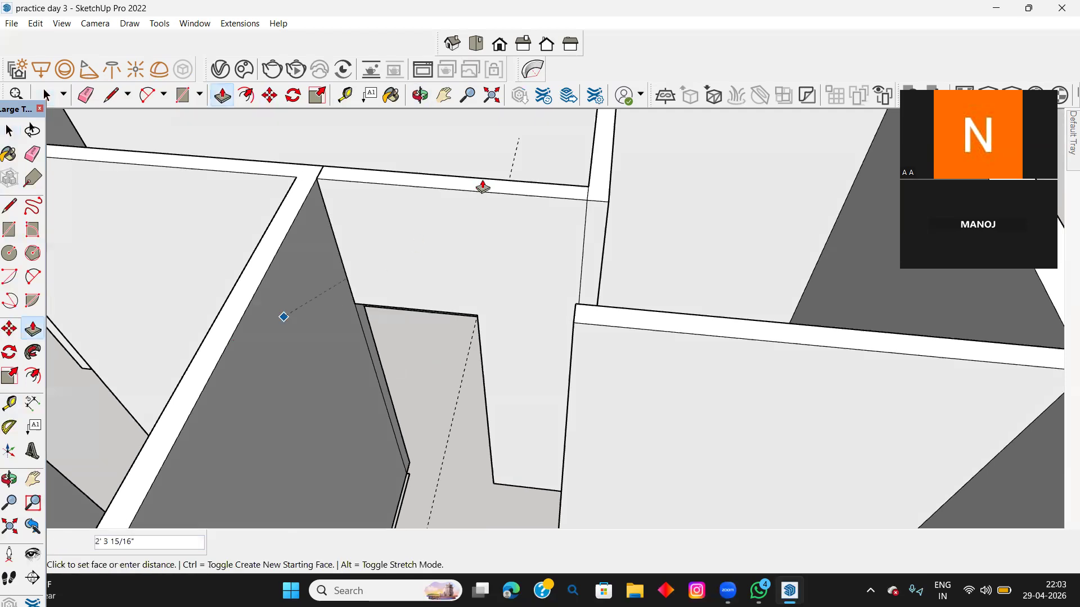
pyautogui.click(316, 179)
pyautogui.press('space')
pyautogui.moveTo(432, 313); pyautogui.dragTo(465, 319, button='middle')
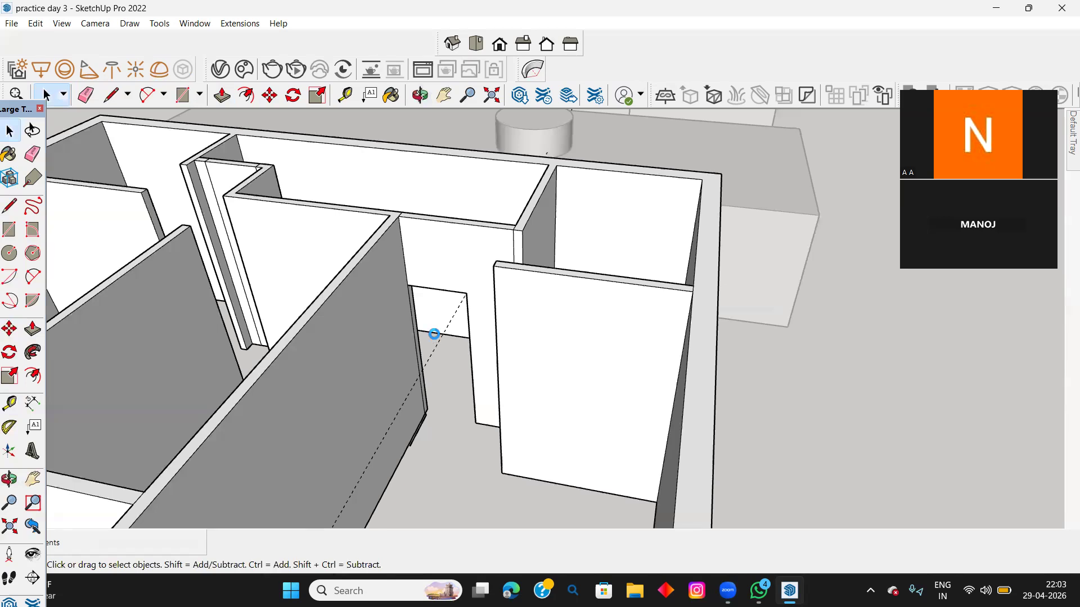
pyautogui.scroll(-5, 434, 338)
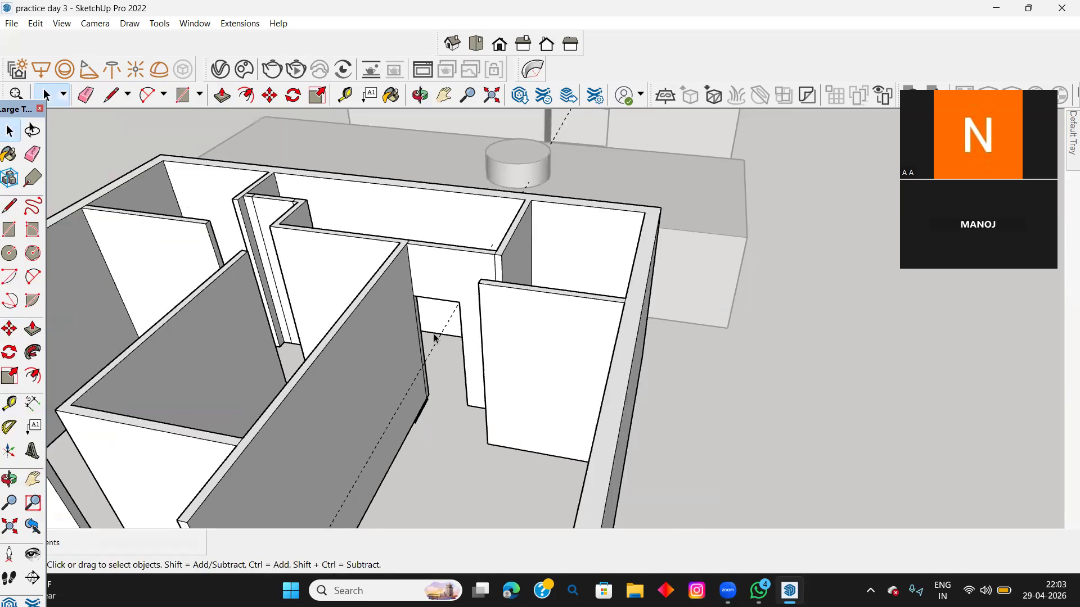
pyautogui.moveTo(478, 415); pyautogui.dragTo(530, 386, button='middle')
pyautogui.scroll(-6, 532, 387)
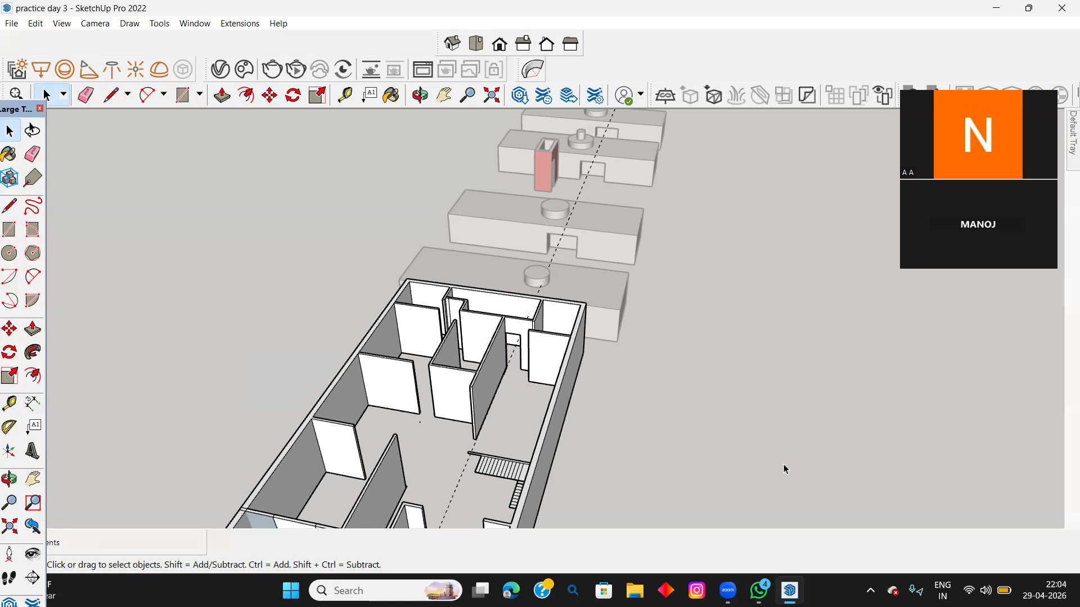
pyautogui.moveTo(714, 461); pyautogui.dragTo(698, 403, button='middle')
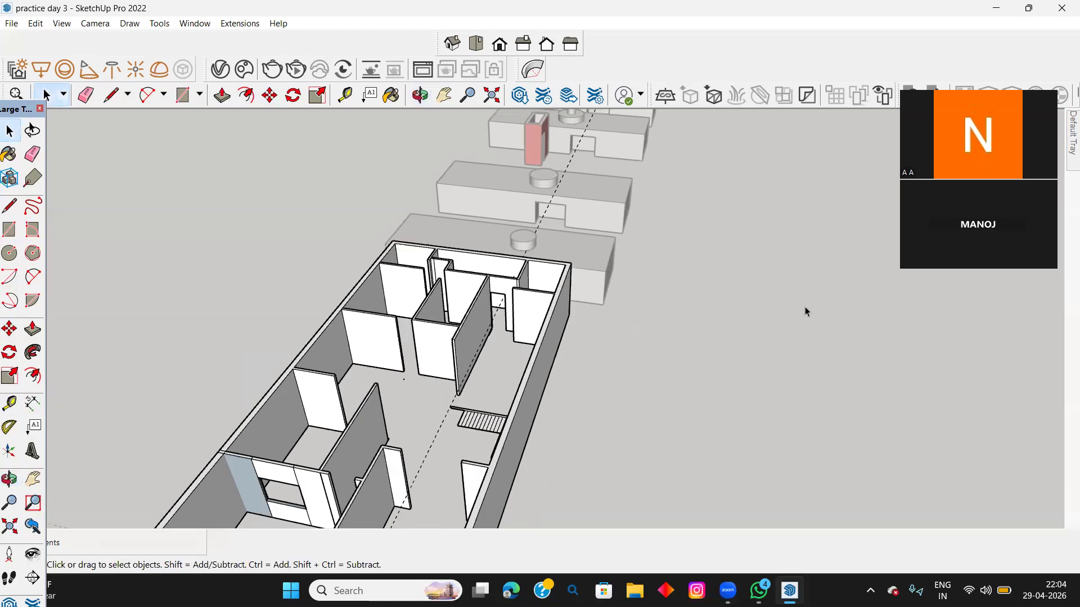